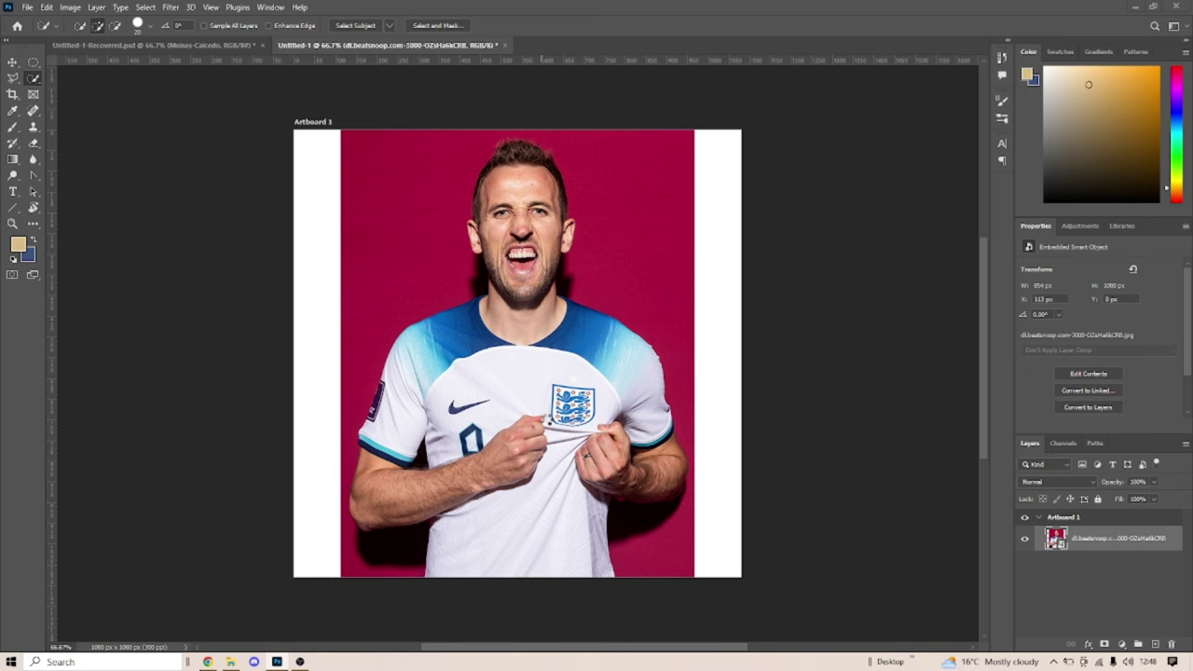
# Duplicate the player photo onto Layer 1 and zoom in on the shirt
pyautogui.hotkey('ctrl', 'j')
pyautogui.press('m')
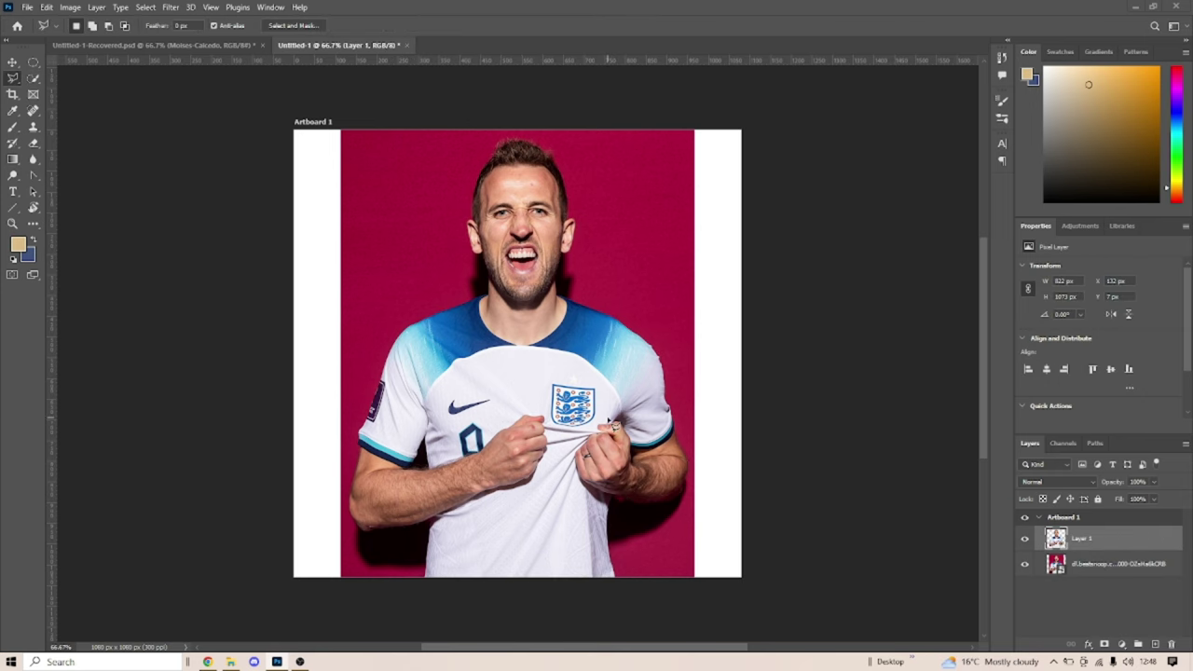
pyautogui.keyDown('alt'); pyautogui.scroll(5, 720, 457); pyautogui.keyUp('alt')
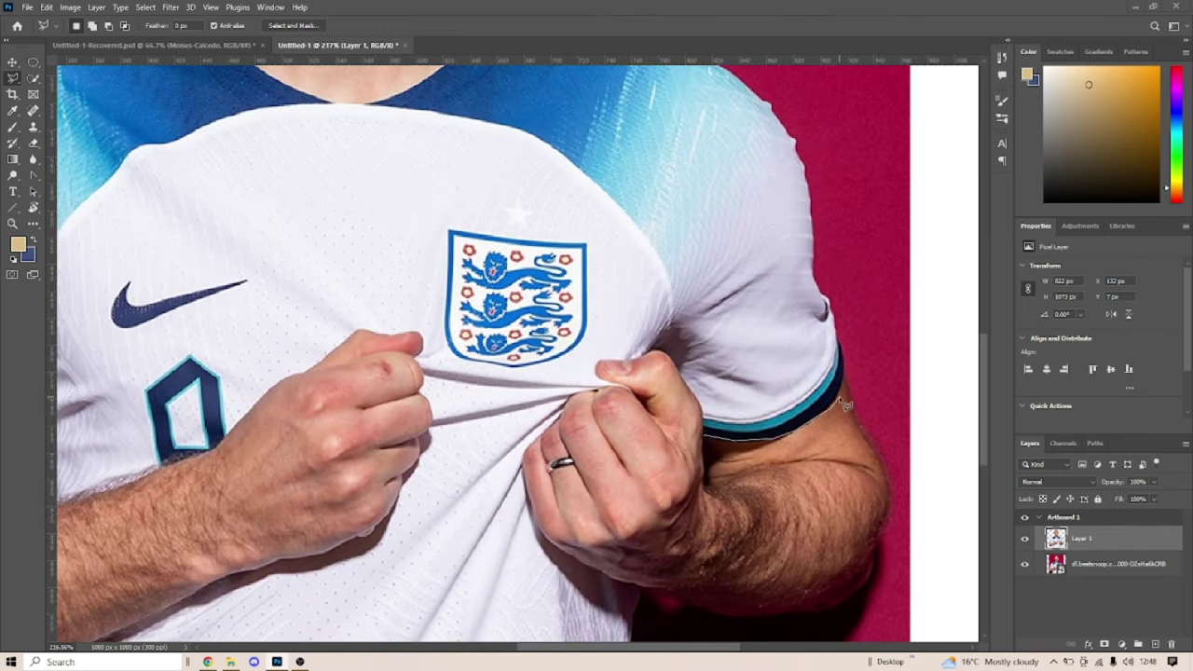
# Trace a closed polygonal selection around the player's arms, hands and head
pyautogui.scroll(-3, 942, 581)
pyautogui.click(949, 420)
pyautogui.click(786, 541)
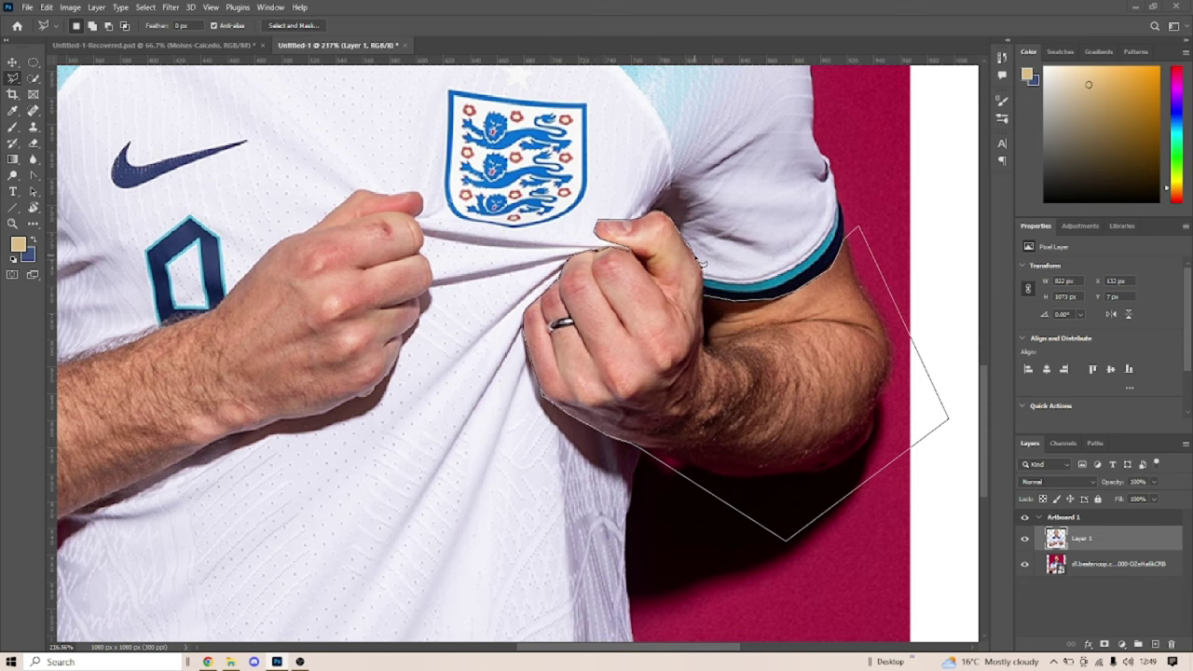
pyautogui.scroll(2, 690, 319)
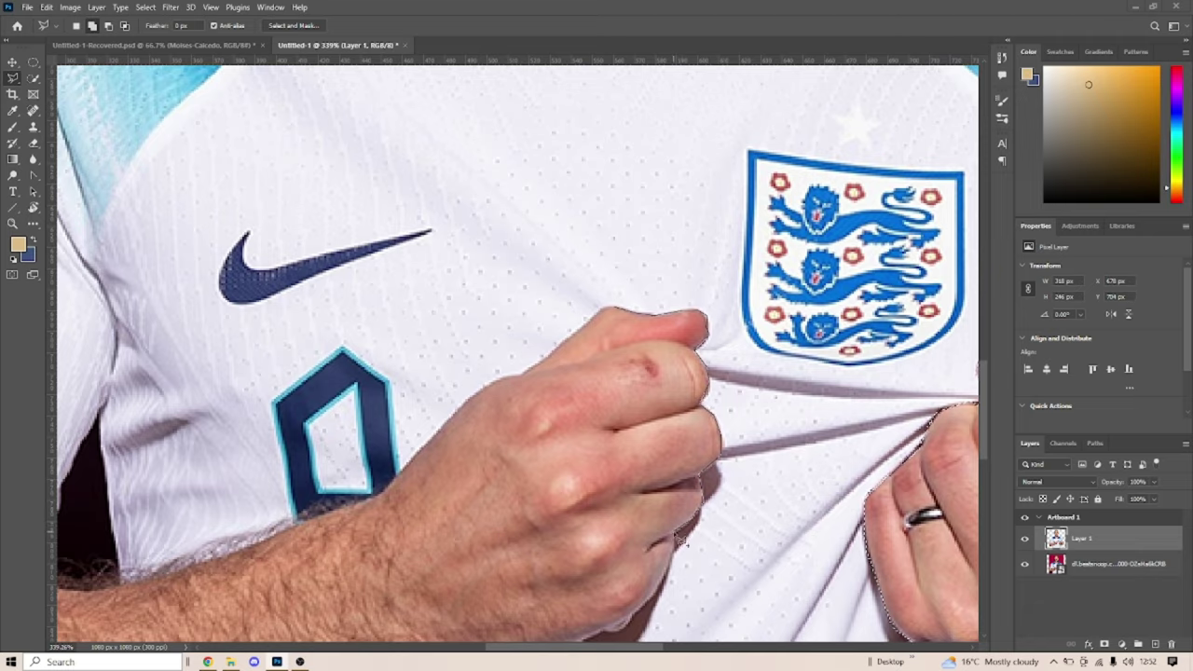
pyautogui.scroll(-2, 684, 542)
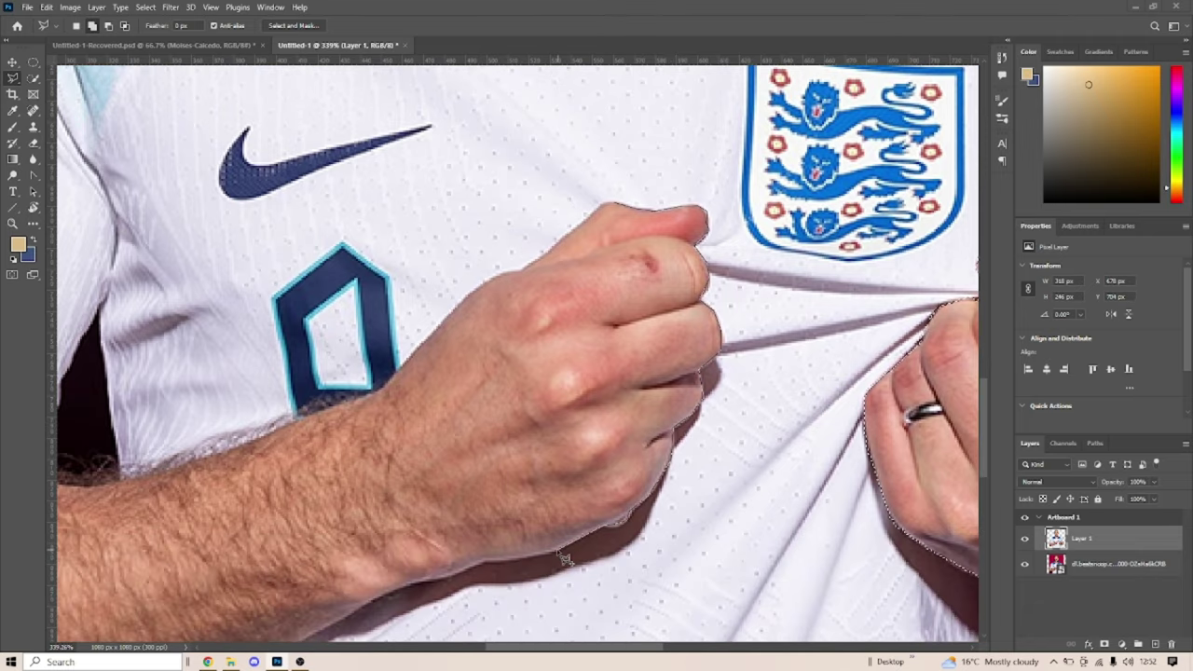
pyautogui.scroll(-3, 564, 557)
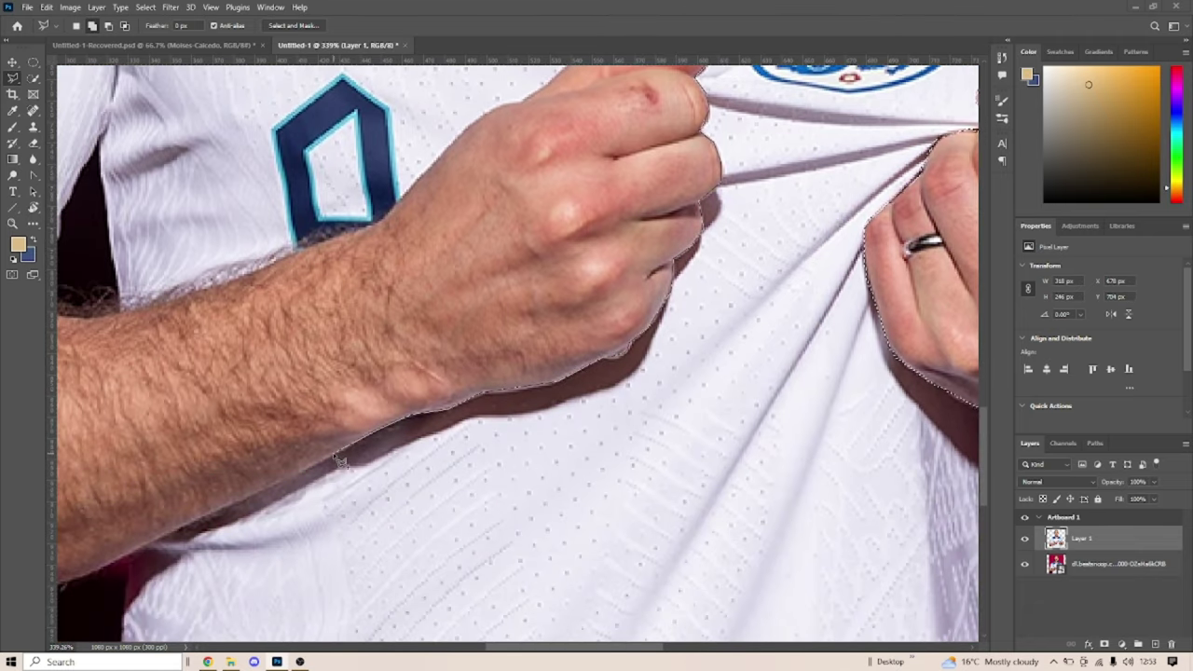
pyautogui.hscroll(-5, 340, 460)
pyautogui.scroll(2, 363, 126)
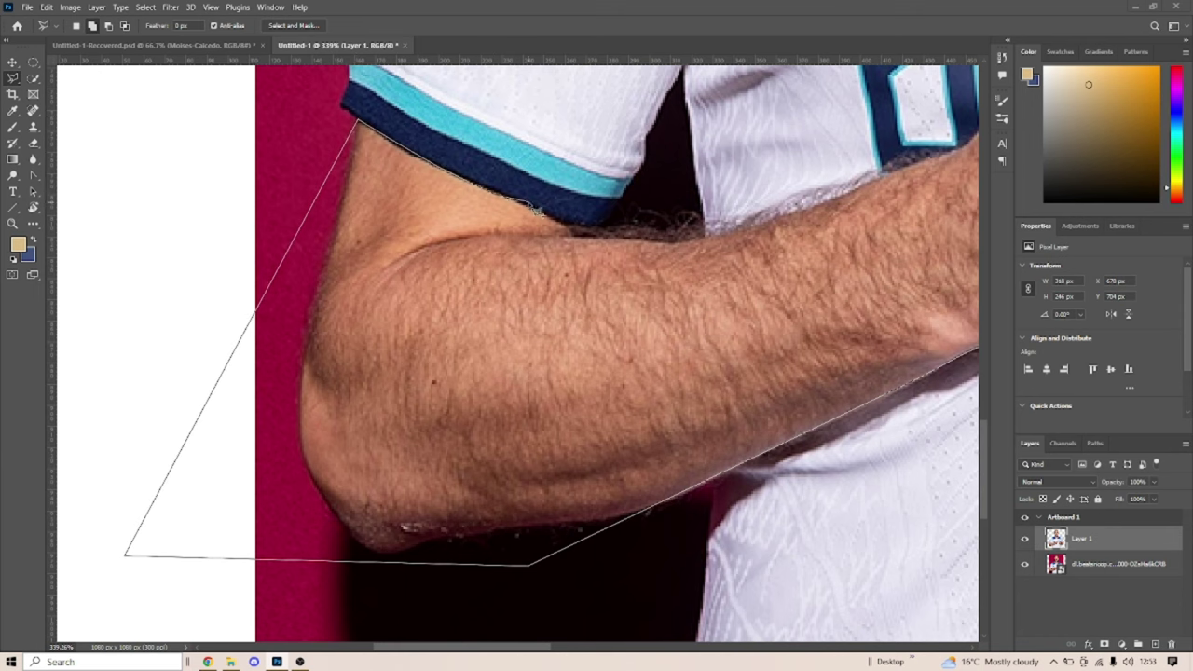
pyautogui.hscroll(4, 903, 180)
pyautogui.scroll(2, 902, 180)
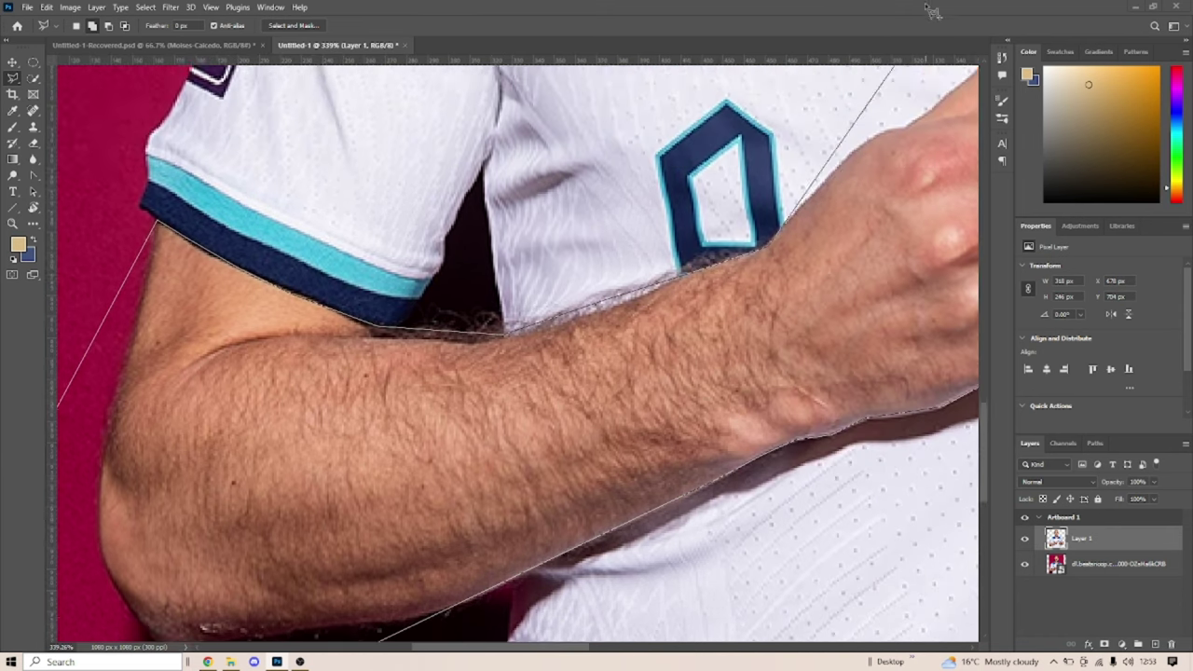
pyautogui.scroll(1, 845, 233)
pyautogui.hscroll(5, 911, 190)
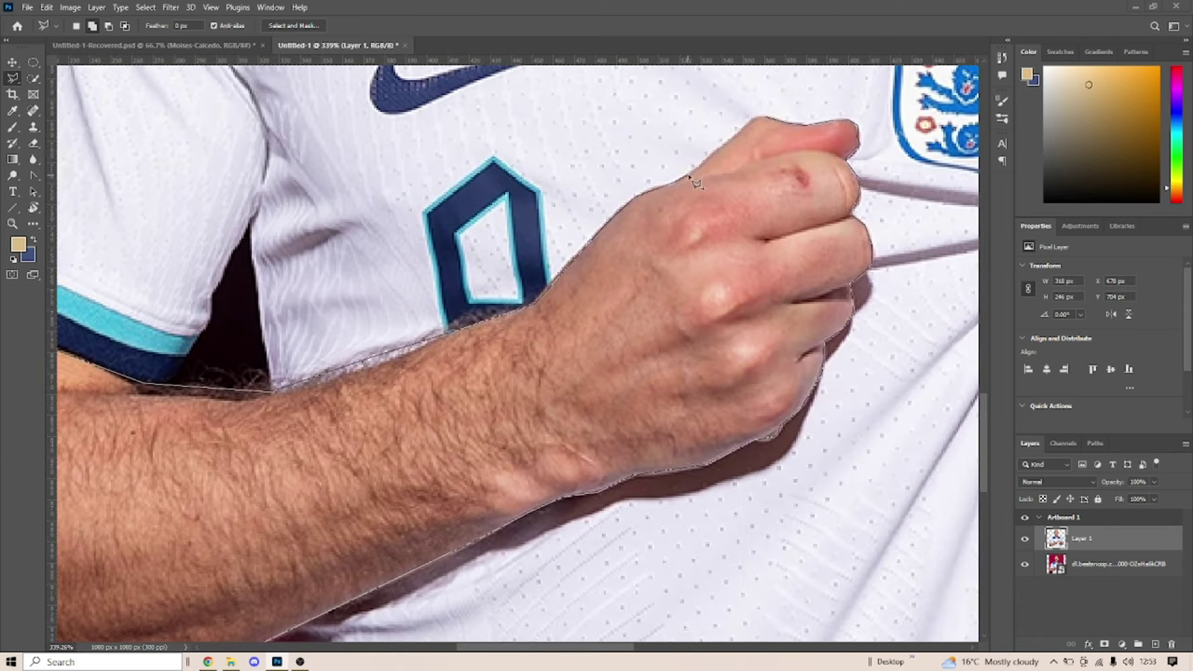
pyautogui.doubleClick(760, 126)
# Copy the arms, hands and head selection onto a new Layer 2
pyautogui.hscroll(-5, 425, 416)
pyautogui.scroll(-1, 425, 417)
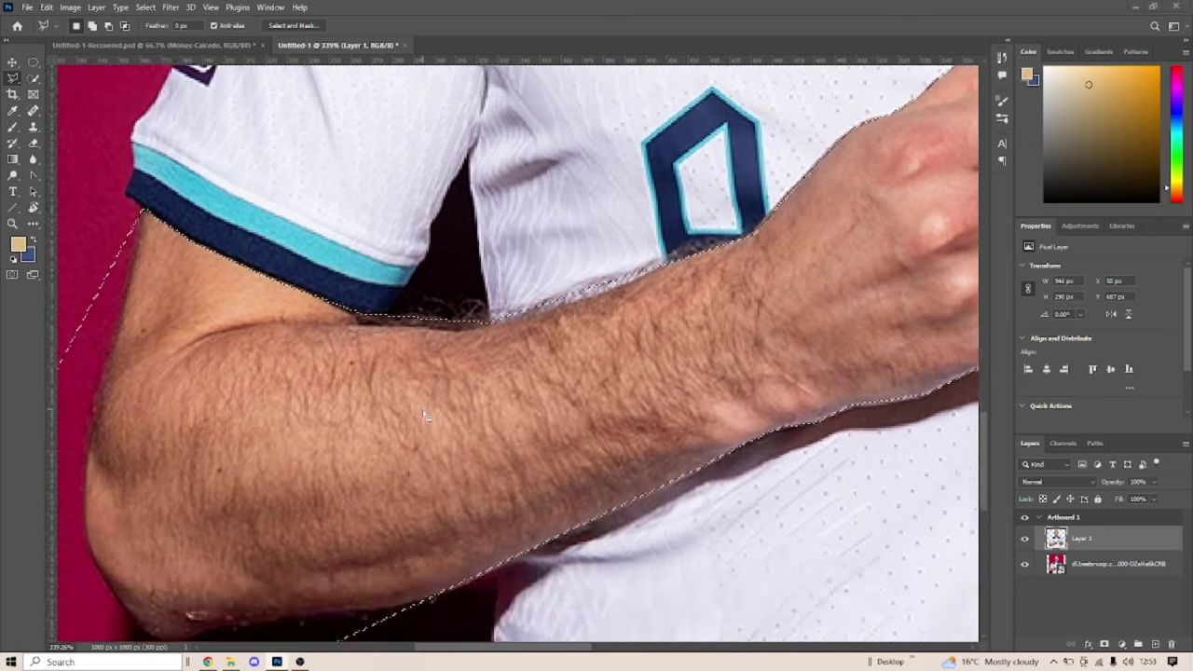
pyautogui.scroll(3, 759, 400)
pyautogui.hscroll(1, 759, 400)
pyautogui.scroll(-4, 811, 320)
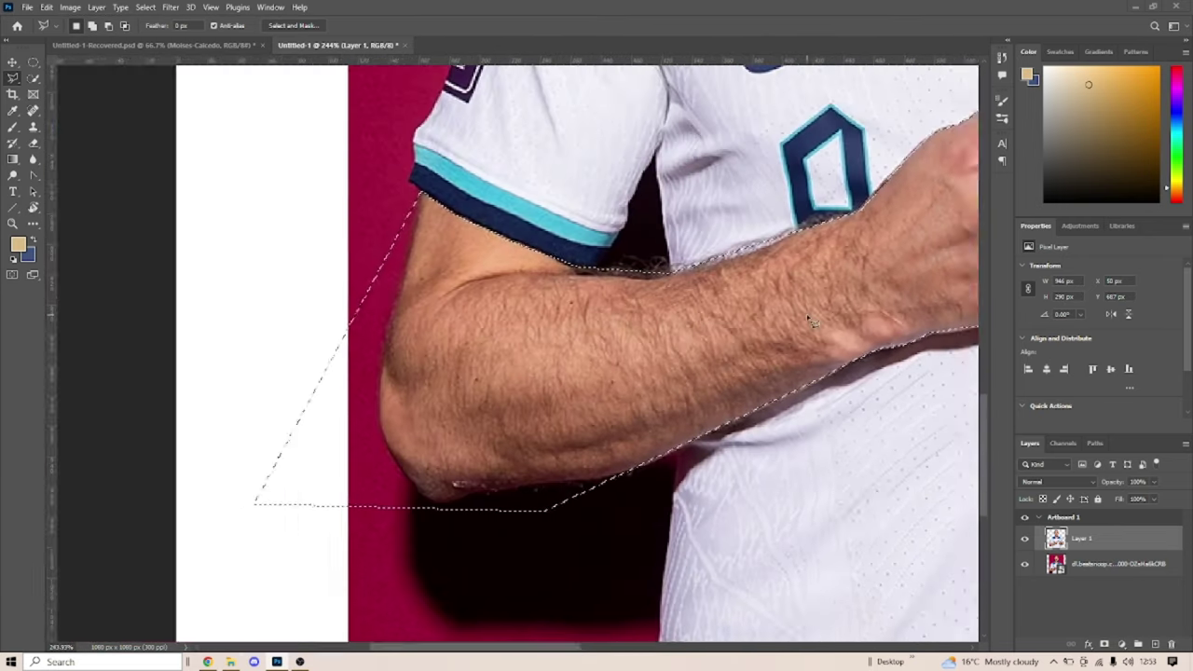
pyautogui.scroll(5, 812, 320)
pyautogui.hscroll(5, 811, 320)
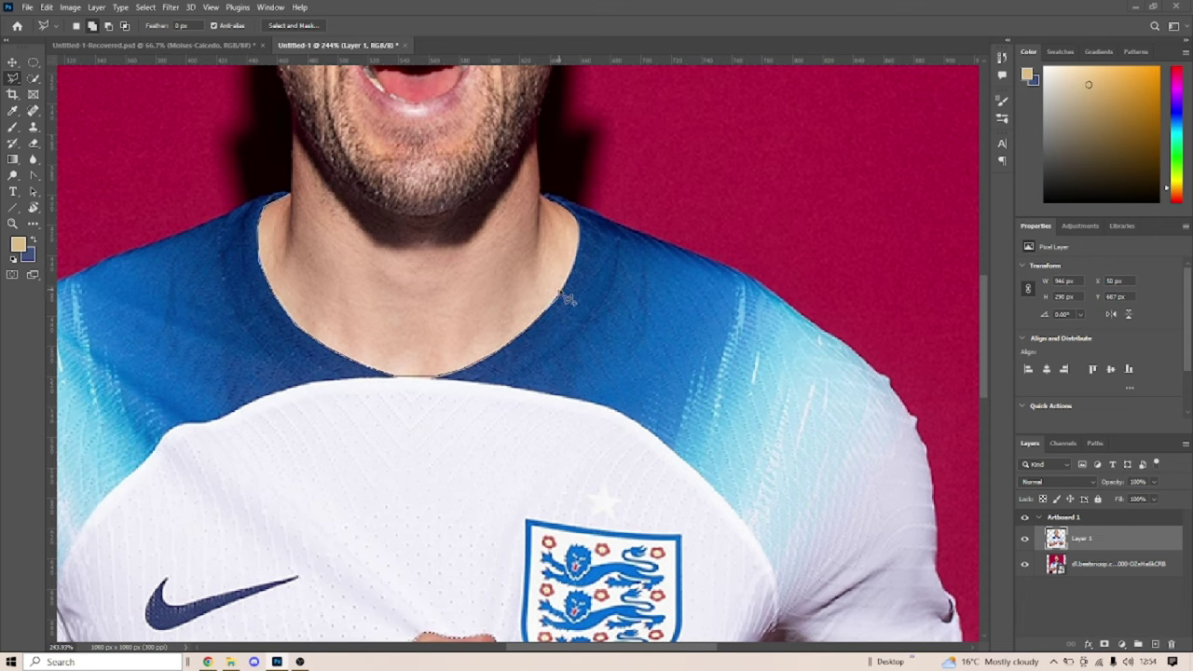
pyautogui.scroll(-2, 553, 201)
pyautogui.scroll(4, 117, 363)
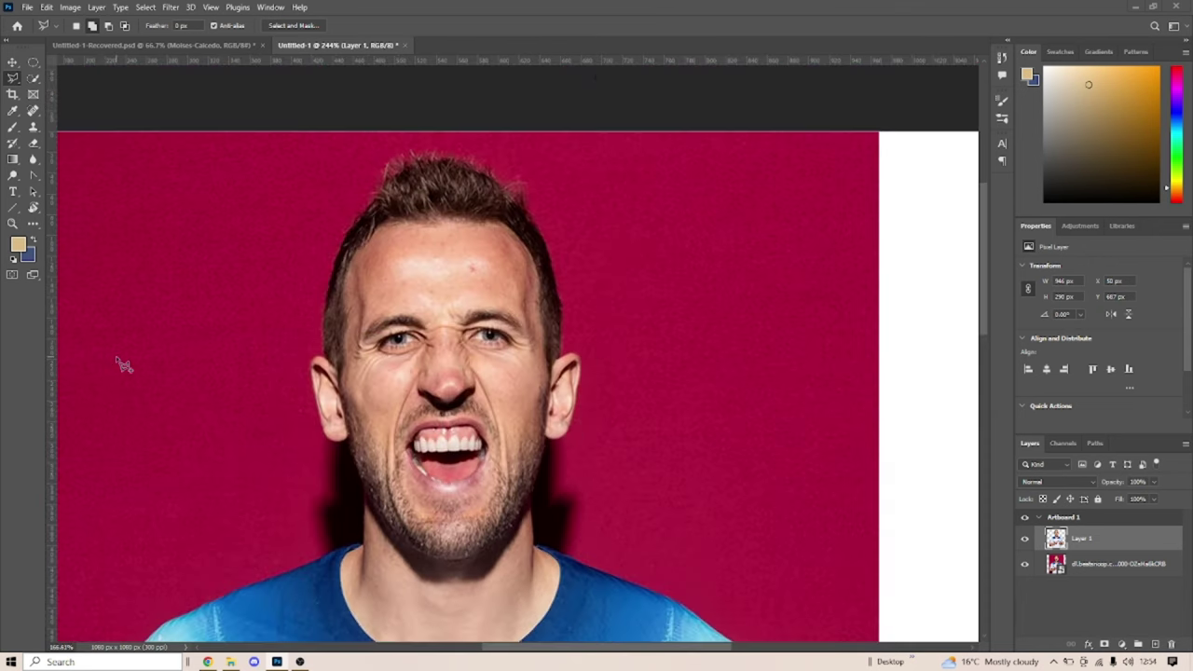
pyautogui.hotkey('ctrl', 'j')
pyautogui.click(231, 662)
# Place the Bayern shirt photo into the document, rotate it and move it to the top
pyautogui.moveTo(938, 221); pyautogui.dragTo(489, 469)
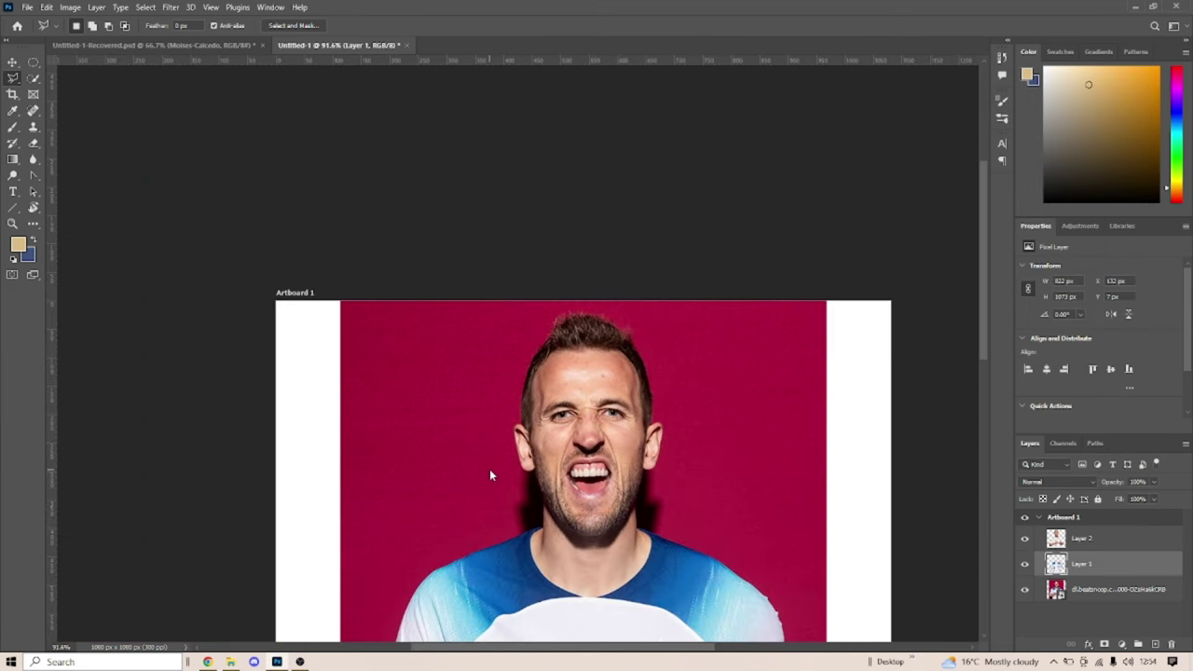
pyautogui.press('Return')
pyautogui.moveTo(1100, 559); pyautogui.dragTo(1103, 536)
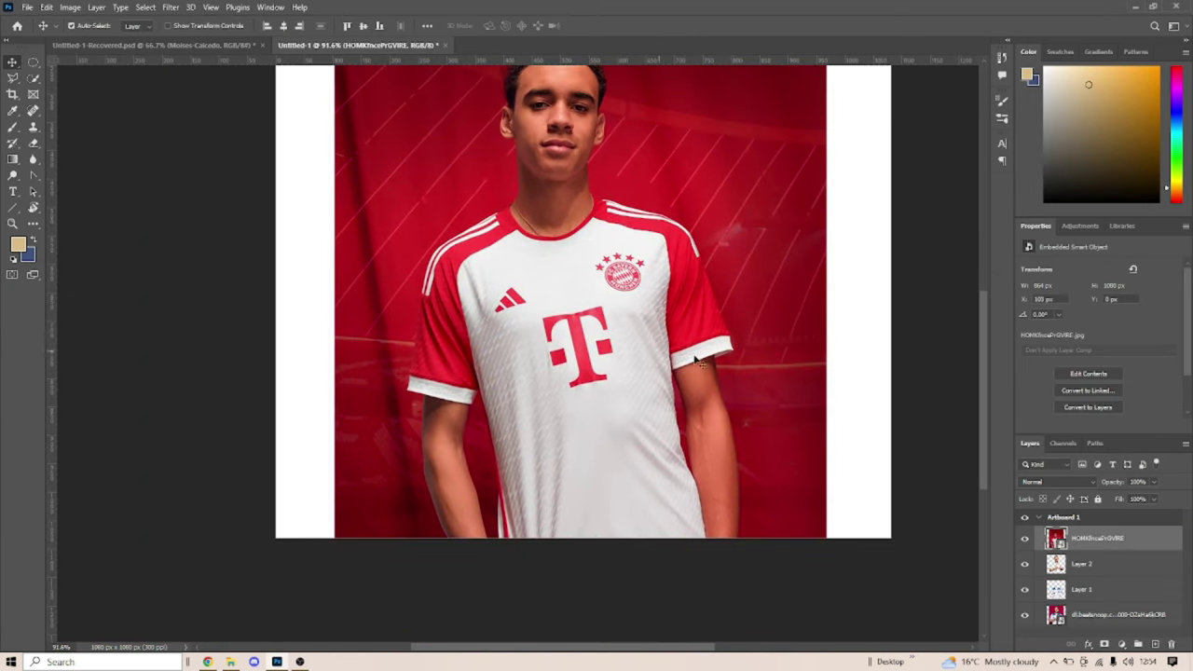
pyautogui.hotkey('ctrl', 't')
pyautogui.moveTo(873, 276); pyautogui.dragTo(873, 309)
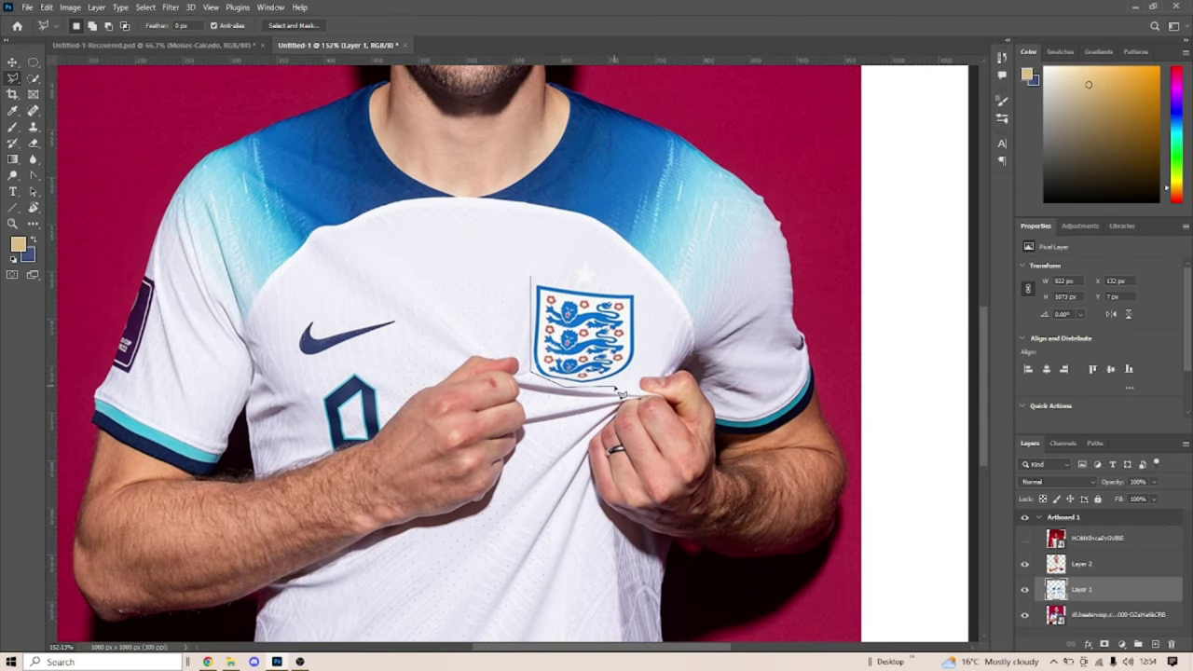
# Erase the England crest on the chest with a content-aware fill
pyautogui.moveTo(621, 394); pyautogui.dragTo(617, 283)
pyautogui.rightClick(595, 295)
pyautogui.click(653, 454)
pyautogui.moveTo(355, 247); pyautogui.dragTo(504, 207)
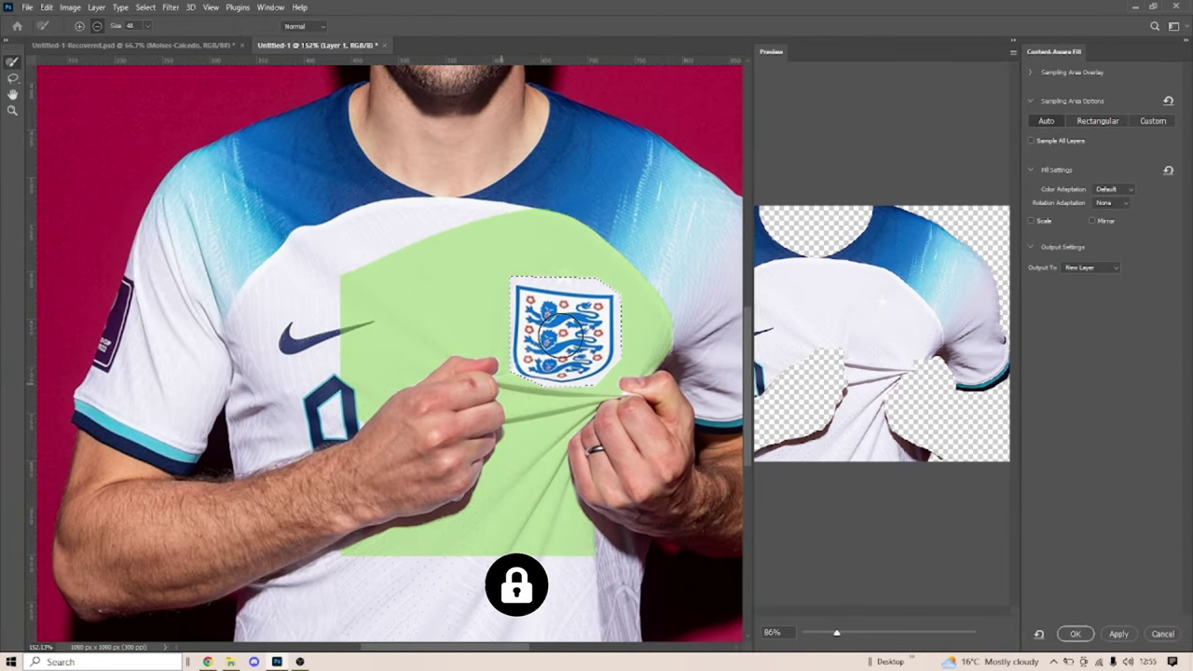
pyautogui.press('Escape')
pyautogui.hotkey('shift', 'BackSpace')
# Remove the Nike swoosh and the shirt number 0 with content-aware fill
pyautogui.click(677, 168)
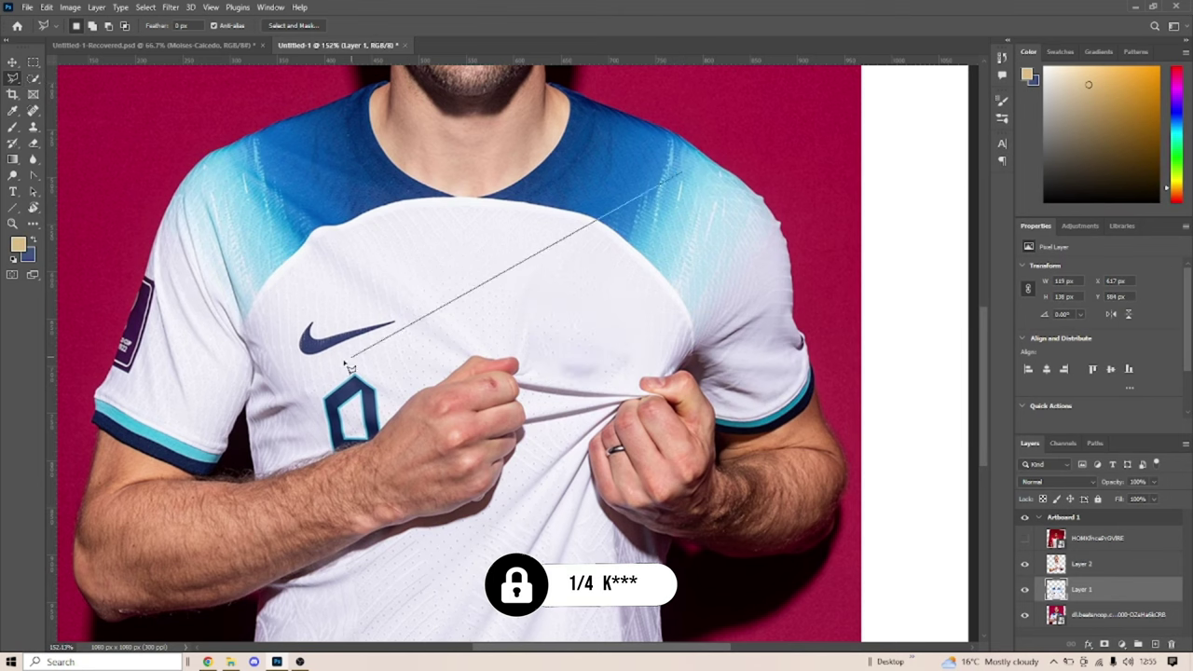
pyautogui.click(386, 311)
pyautogui.hotkey('shift', 'BackSpace')
pyautogui.press('Return')
pyautogui.click(317, 382)
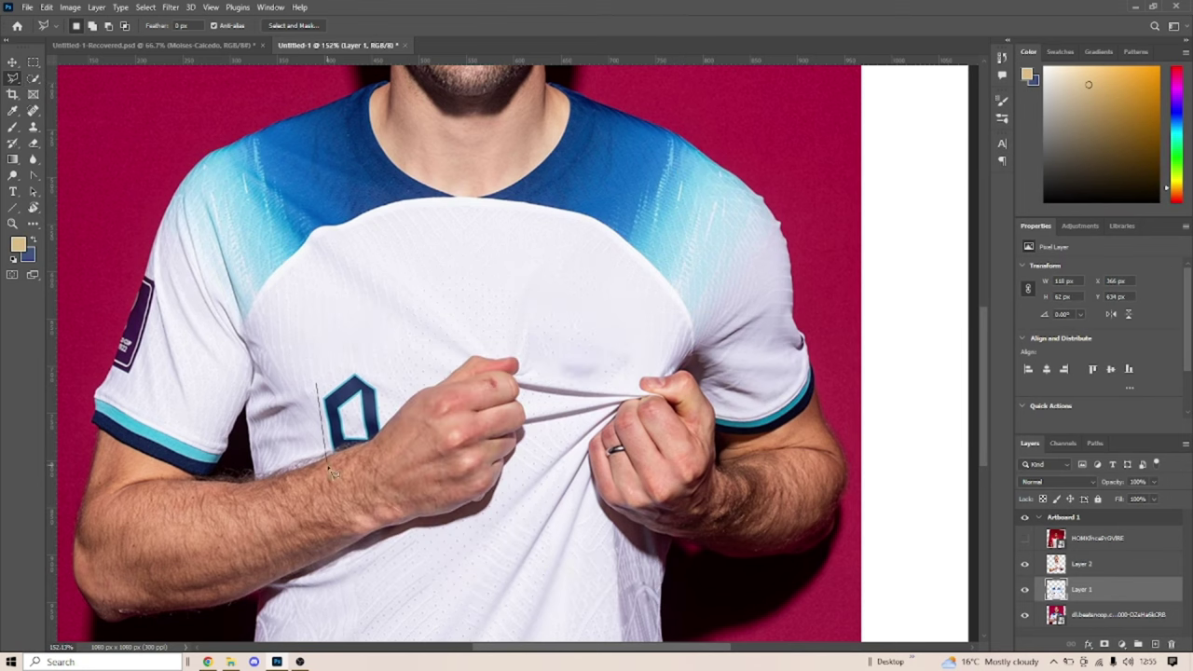
pyautogui.rightClick(334, 375)
pyautogui.click(400, 544)
pyautogui.click(1079, 631)
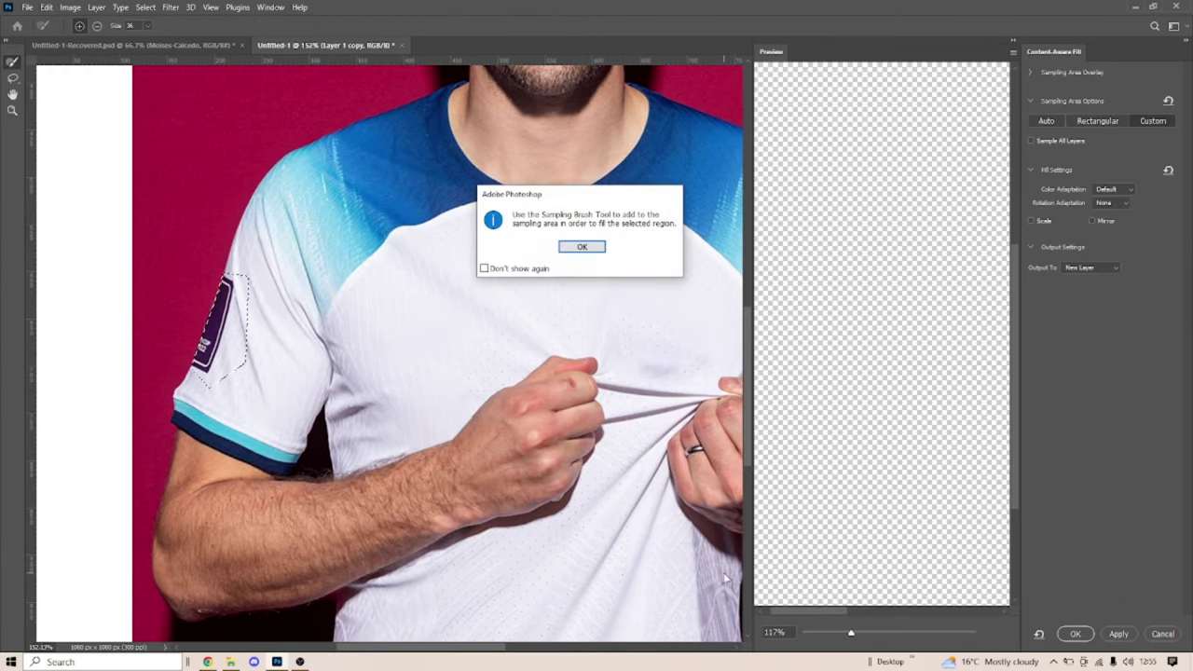
# Remove the sleeve badge with content-aware fill and reselect the base shirt layer
pyautogui.click(576, 248)
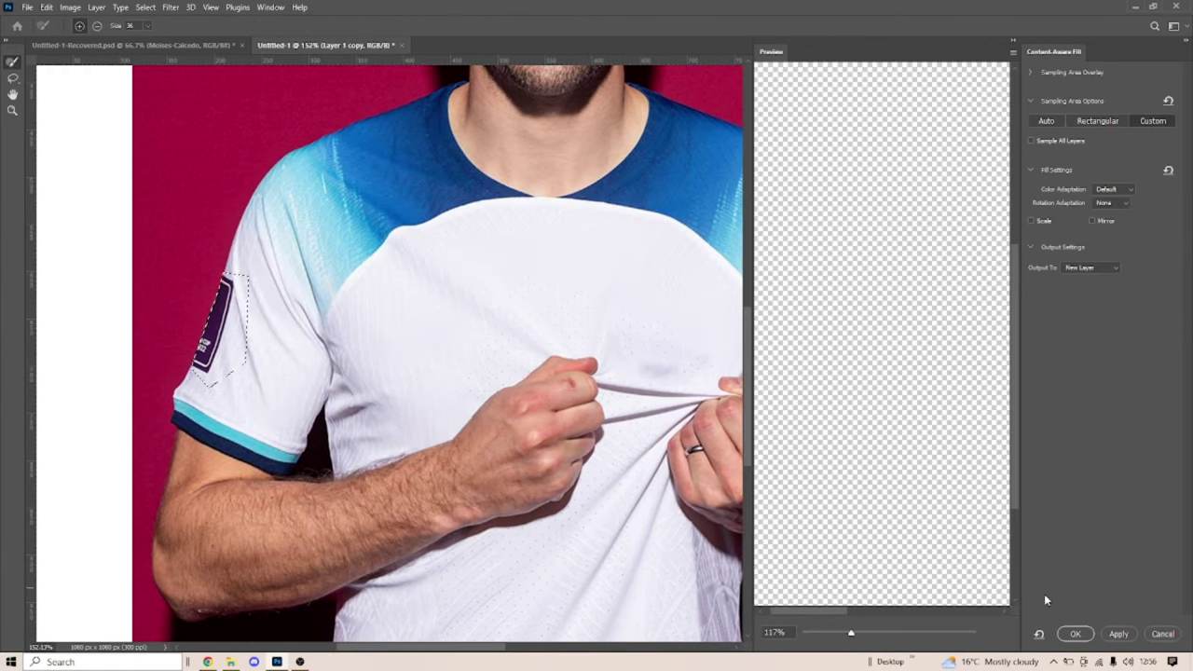
pyautogui.click(1077, 633)
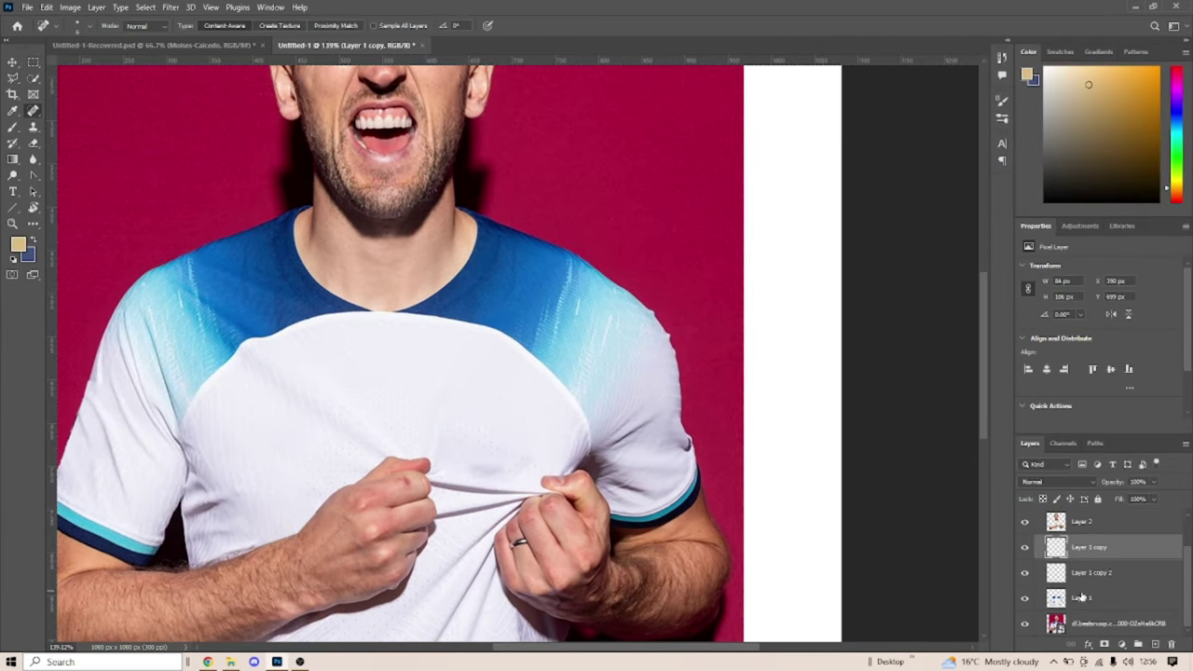
pyautogui.hotkey('alt', '[')
pyautogui.hotkey('alt', '[')
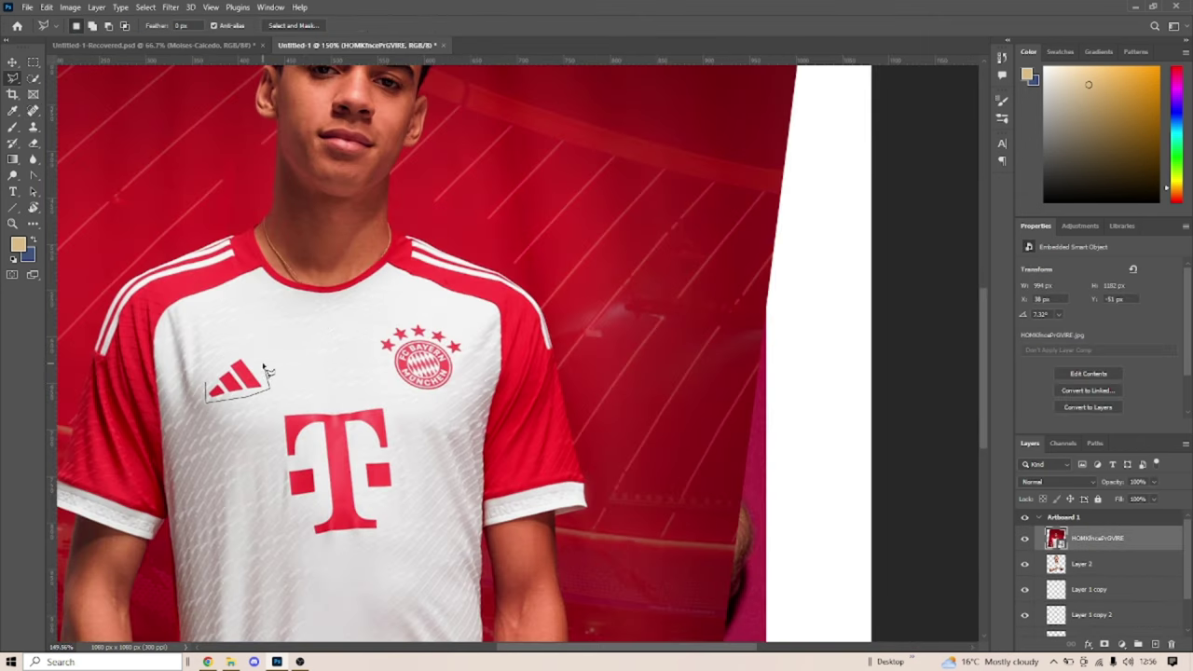
# Hide the Bayern photo, scale the adidas logo onto the chest and set its Blend If blending
pyautogui.click(1026, 564)
pyautogui.hotkey('ctrl', 't')
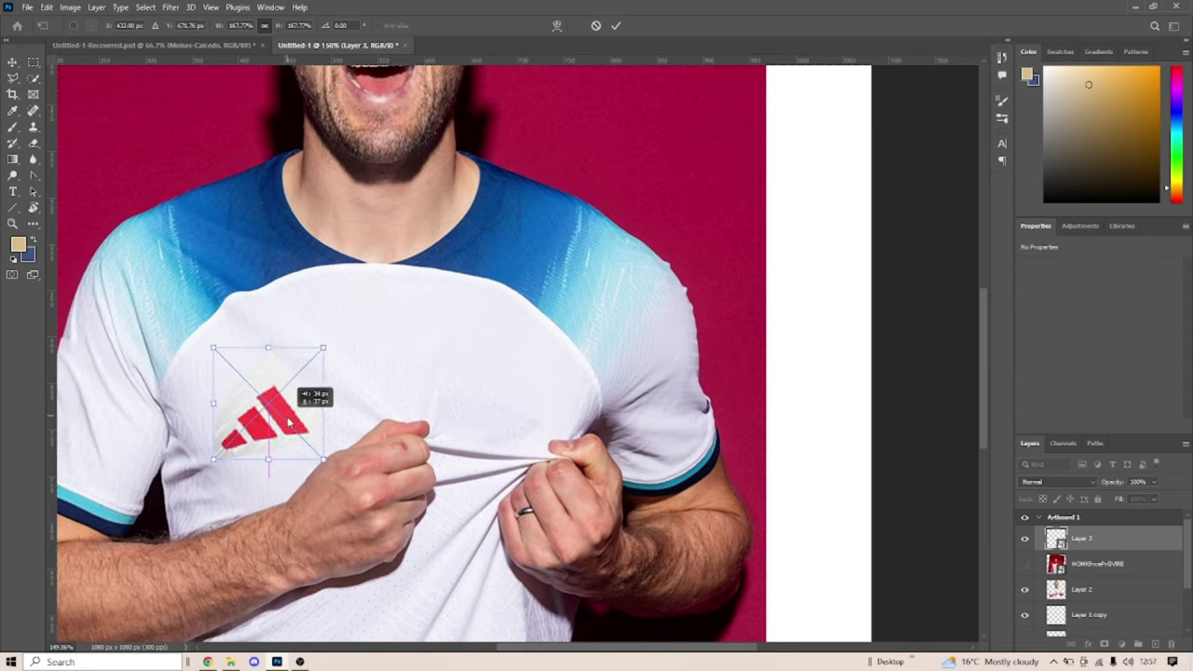
pyautogui.moveTo(333, 399); pyautogui.dragTo(306, 410)
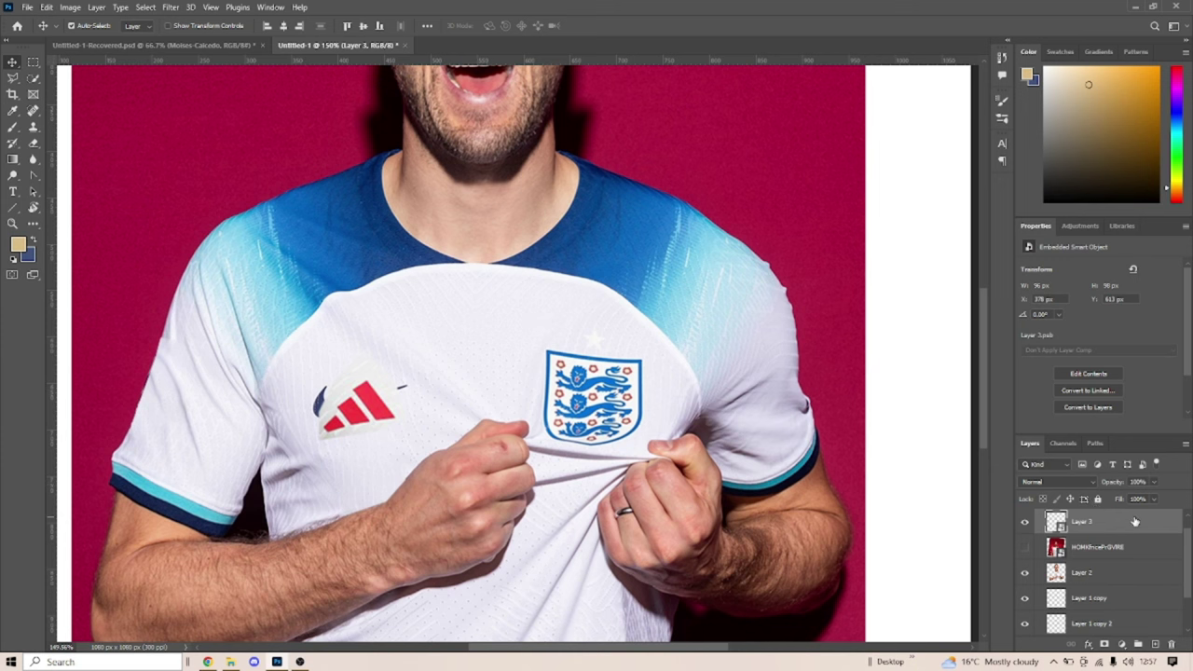
pyautogui.doubleClick(1135, 523)
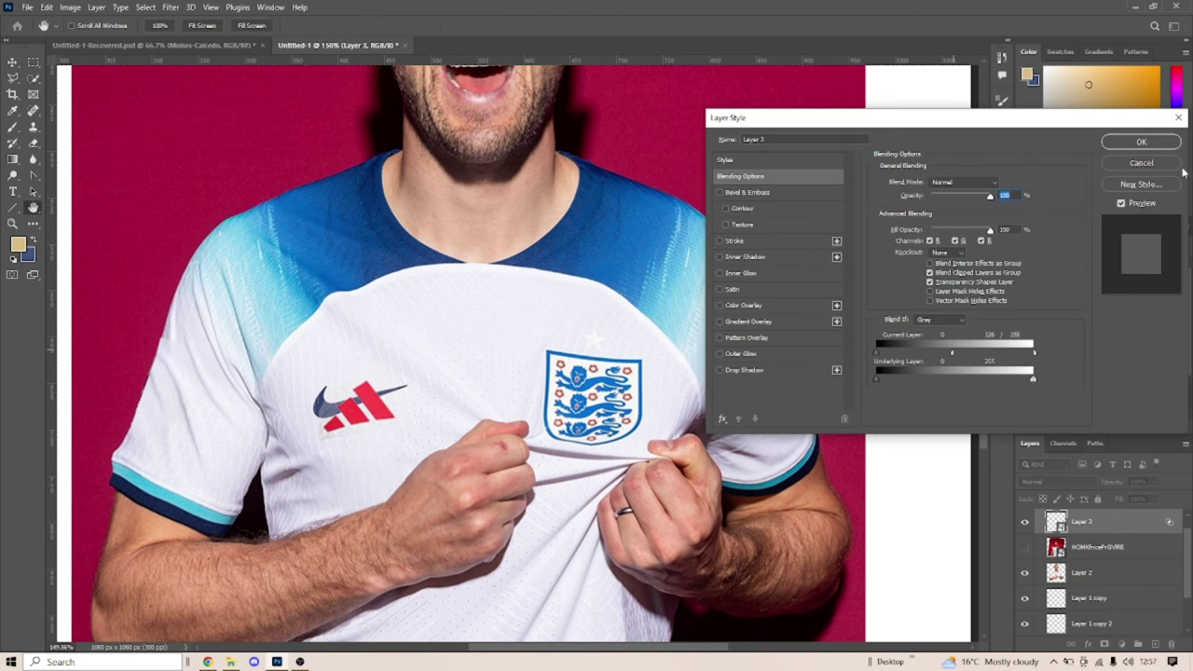
pyautogui.click(1157, 163)
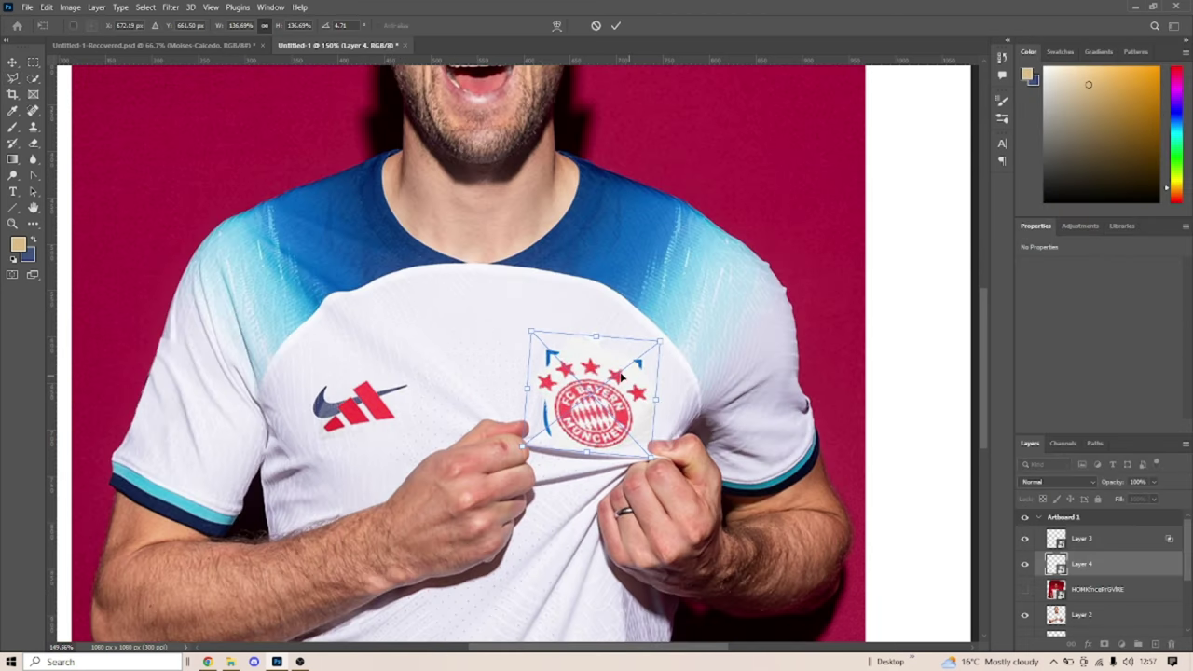
# Shrink the Bayern crest over the England crest and give it Blend If blending
pyautogui.moveTo(622, 376)
pyautogui.mouseDown()
pyautogui.moveTo(550, 336)
pyautogui.moveTo(570, 313)
pyautogui.mouseUp()
pyautogui.rightClick(524, 321)
pyautogui.click(547, 366)
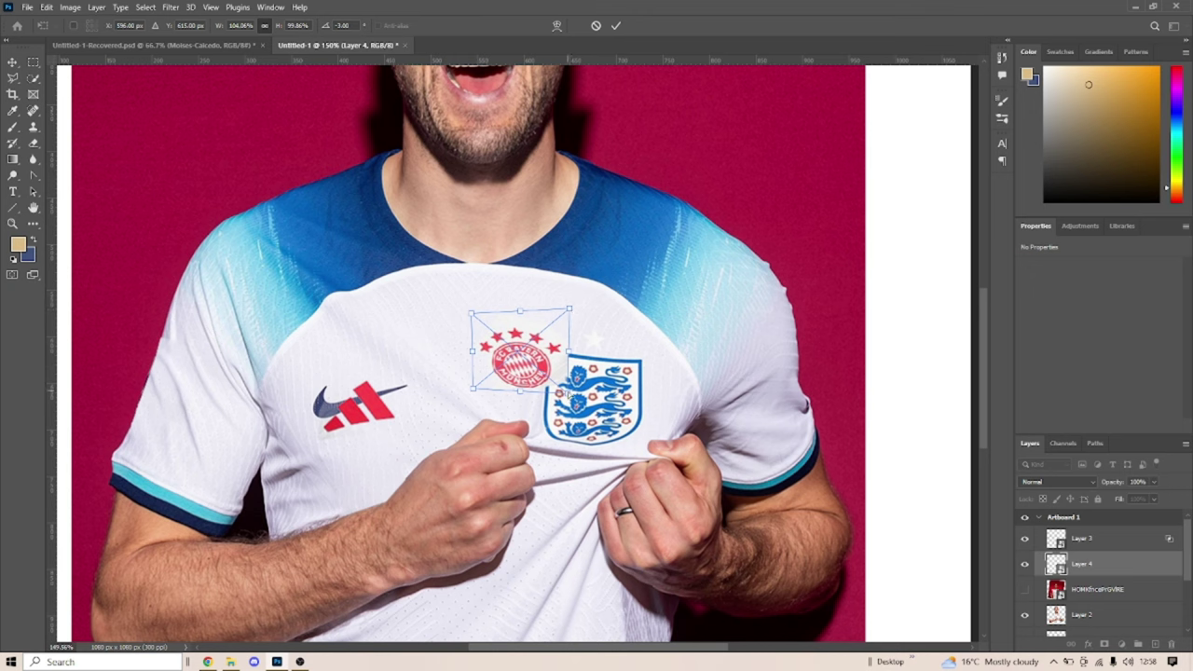
pyautogui.moveTo(522, 354)
pyautogui.mouseDown()
pyautogui.moveTo(593, 410)
pyautogui.moveTo(667, 408)
pyautogui.mouseUp()
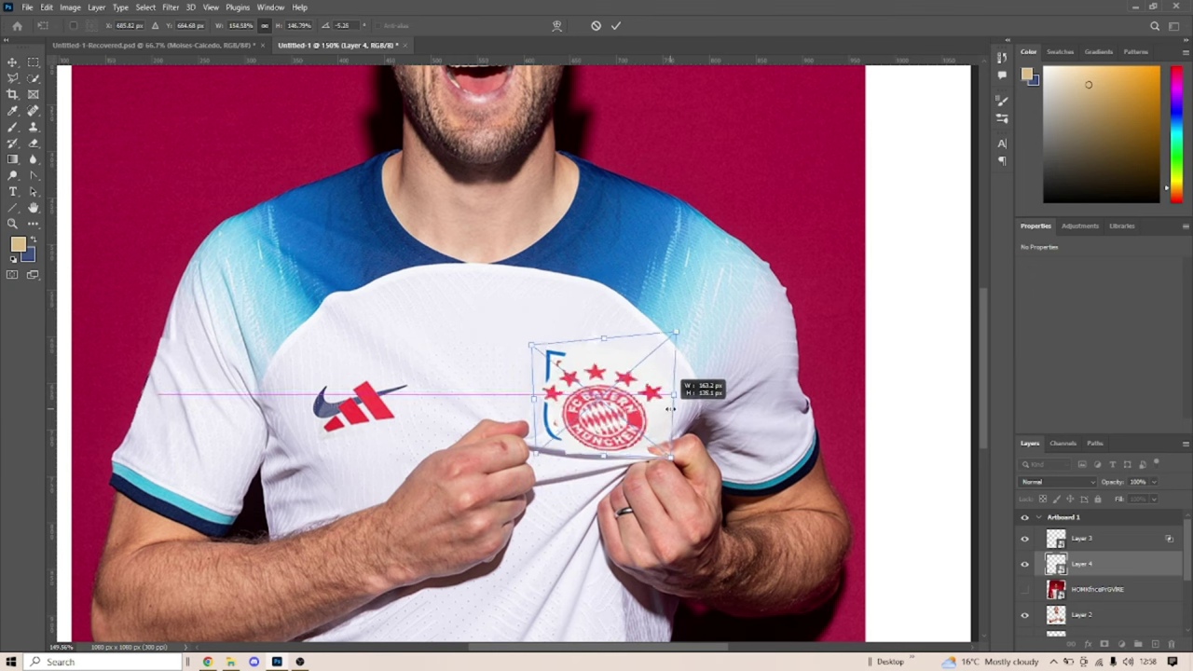
pyautogui.press('Return')
pyautogui.doubleClick(1132, 567)
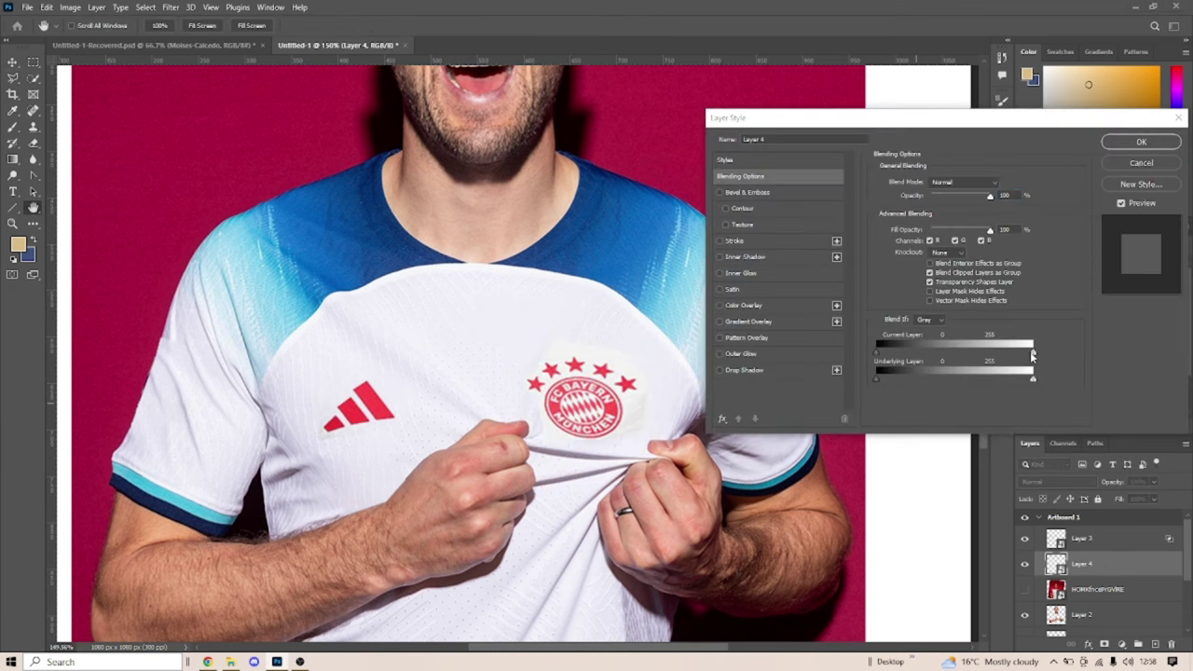
pyautogui.click(1142, 142)
# Add Layer 5 and paint a soft black fold shadow below the crest
pyautogui.click(1155, 644)
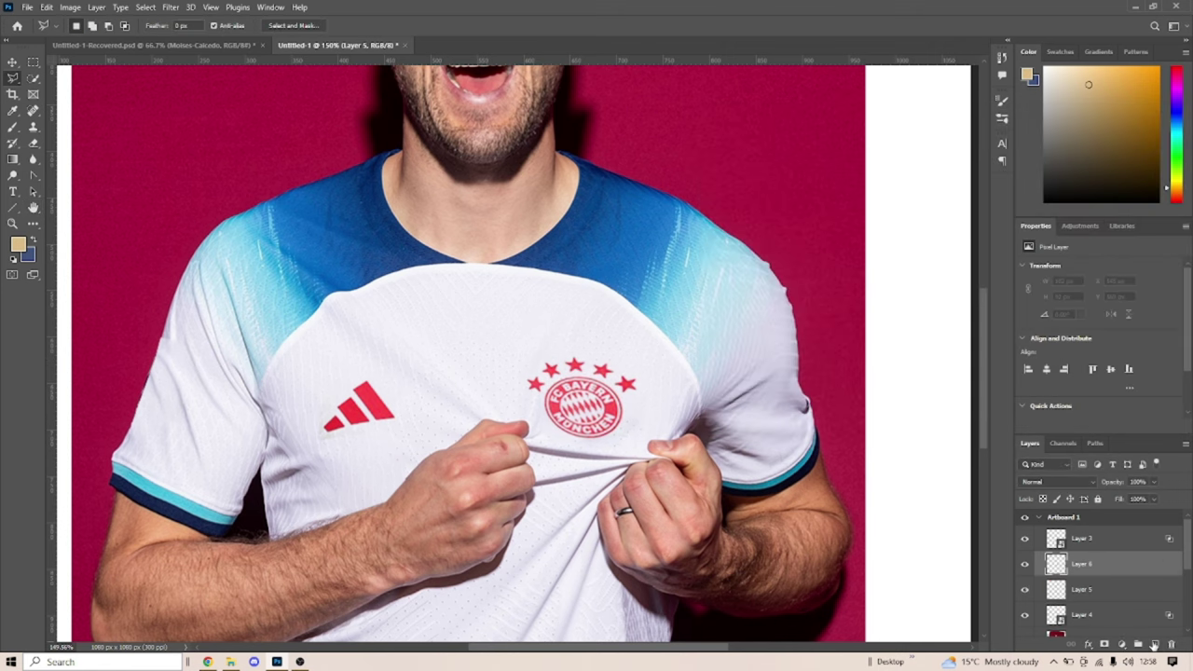
pyautogui.press('b')
pyautogui.press('d')
pyautogui.scroll(3, 597, 373)
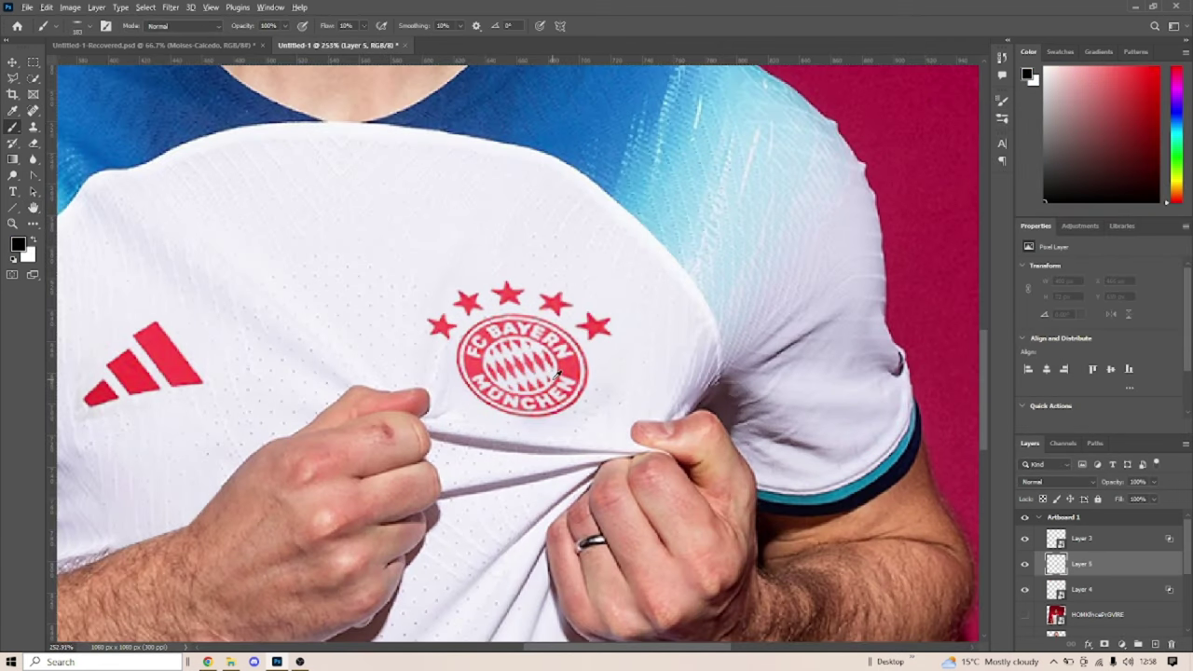
pyautogui.scroll(3, 706, 417)
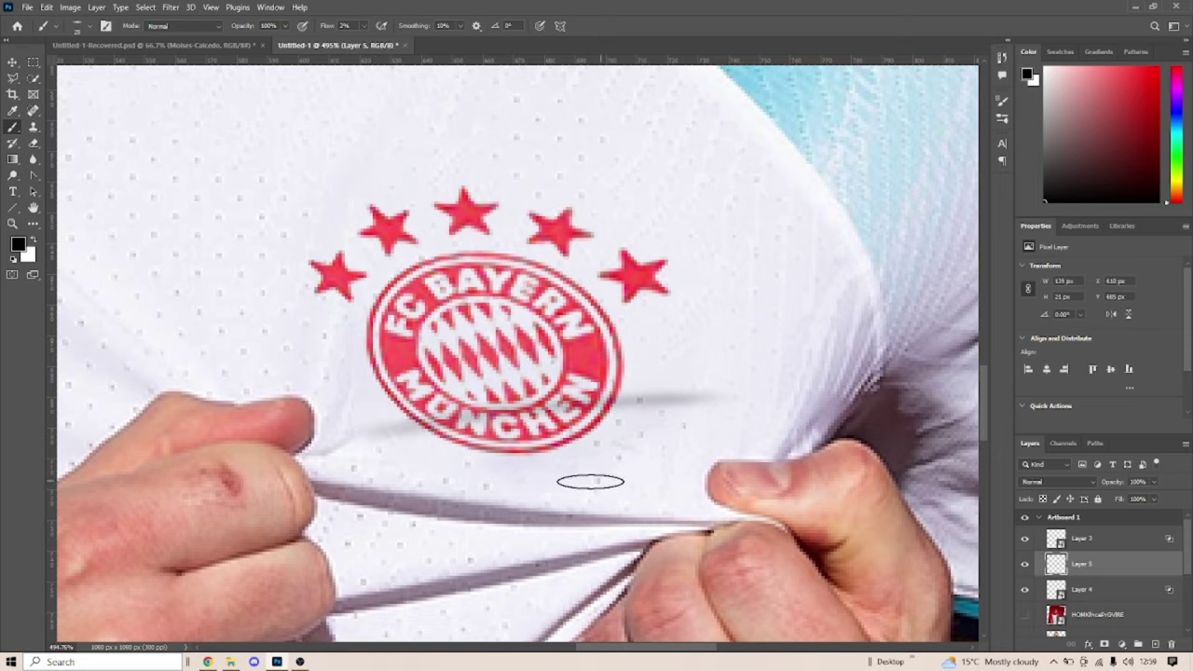
pyautogui.scroll(-2, 592, 482)
pyautogui.scroll(-5, 386, 338)
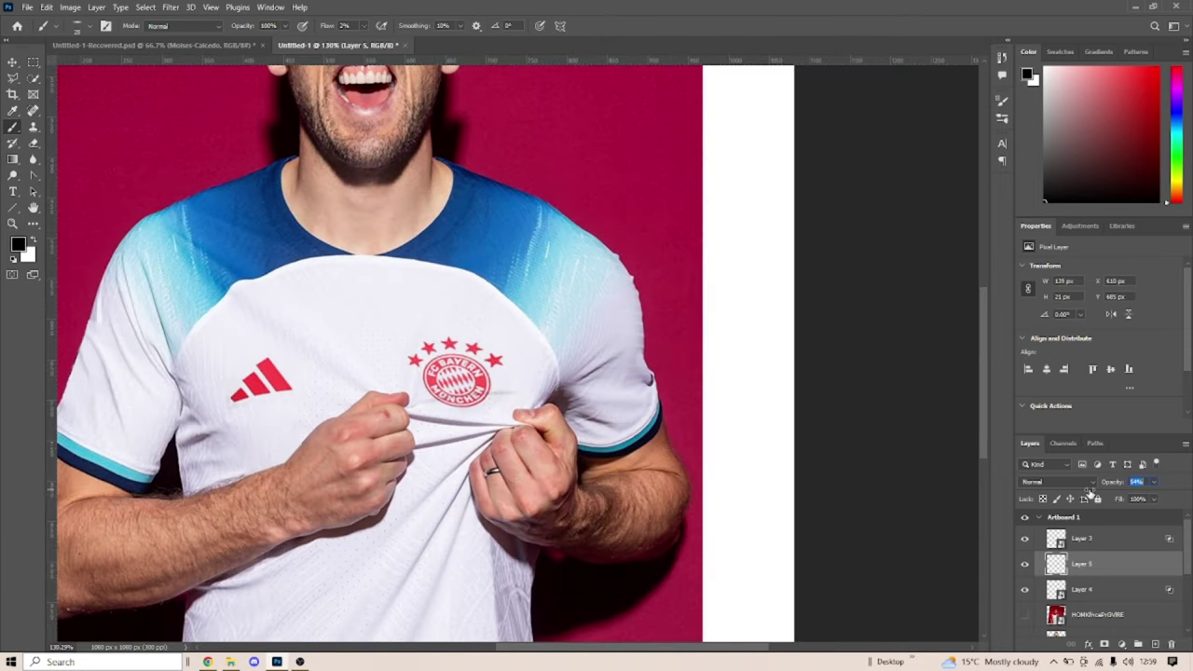
pyautogui.press('v')
# Rotate the Bayern crest layer by about -7.3° to follow the shirt
pyautogui.hotkey('ctrl', '0')
pyautogui.hotkey('alt', '[')
pyautogui.hotkey('ctrl', 't')
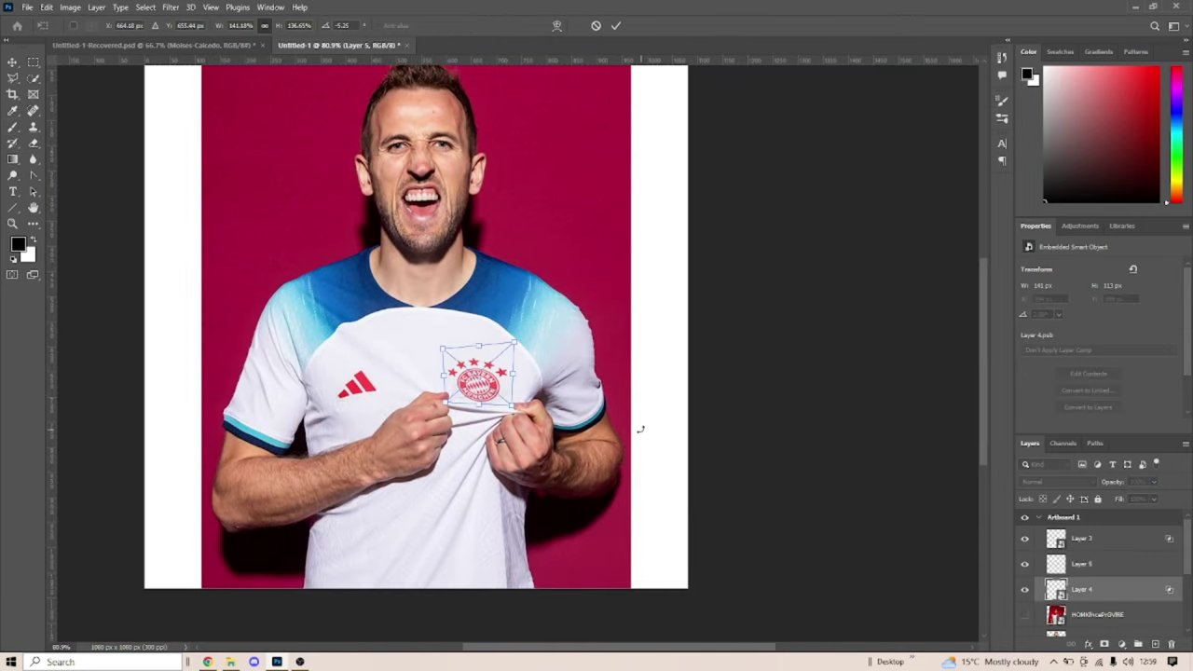
pyautogui.scroll(3, 500, 394)
pyautogui.moveTo(532, 290); pyautogui.dragTo(519, 277)
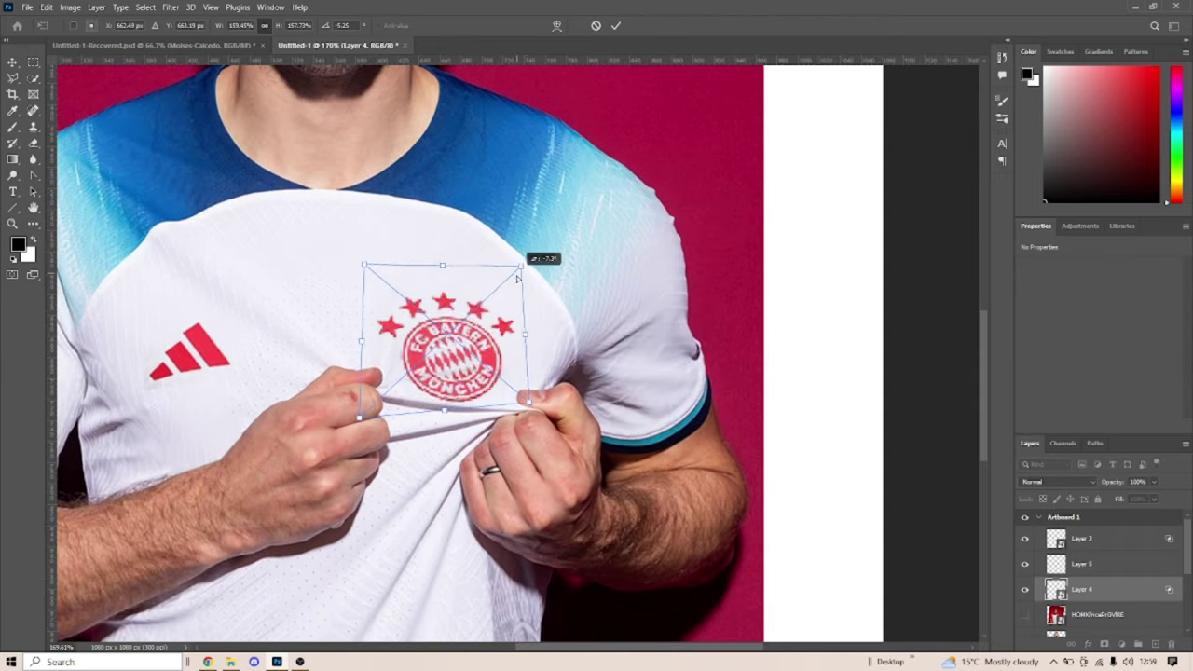
pyautogui.press('Return')
pyautogui.scroll(-3, 401, 355)
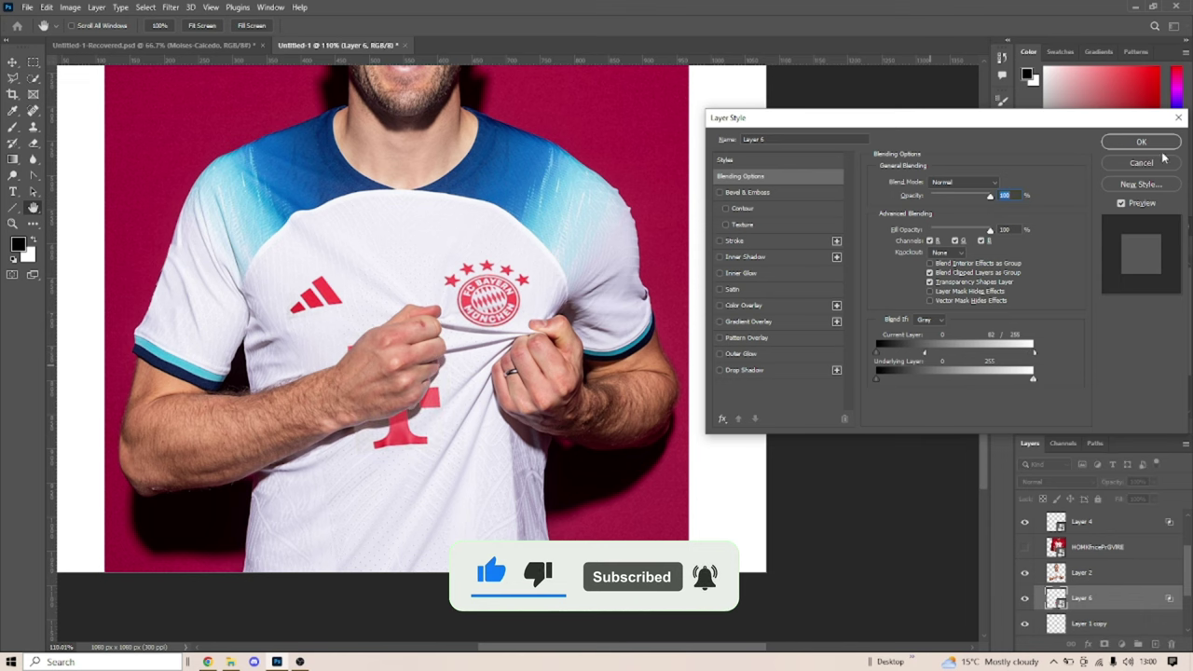
# Confirm the Blend If layer style for the red T sponsor logo
pyautogui.click(1154, 142)
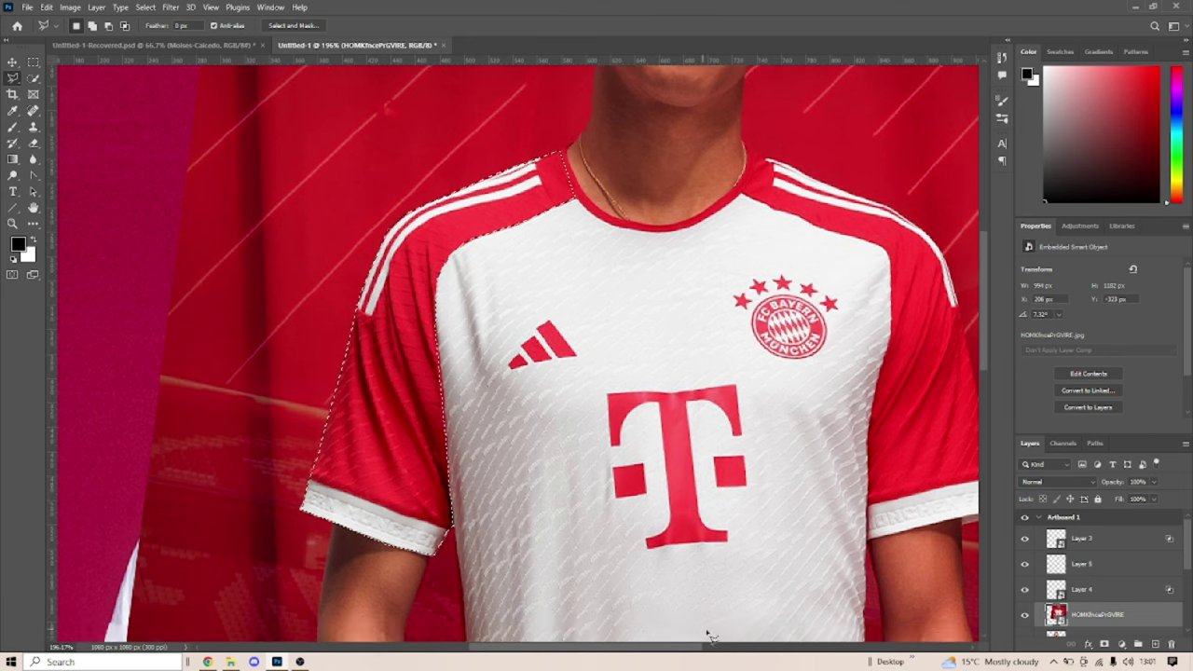
pyautogui.scroll(3, 391, 578)
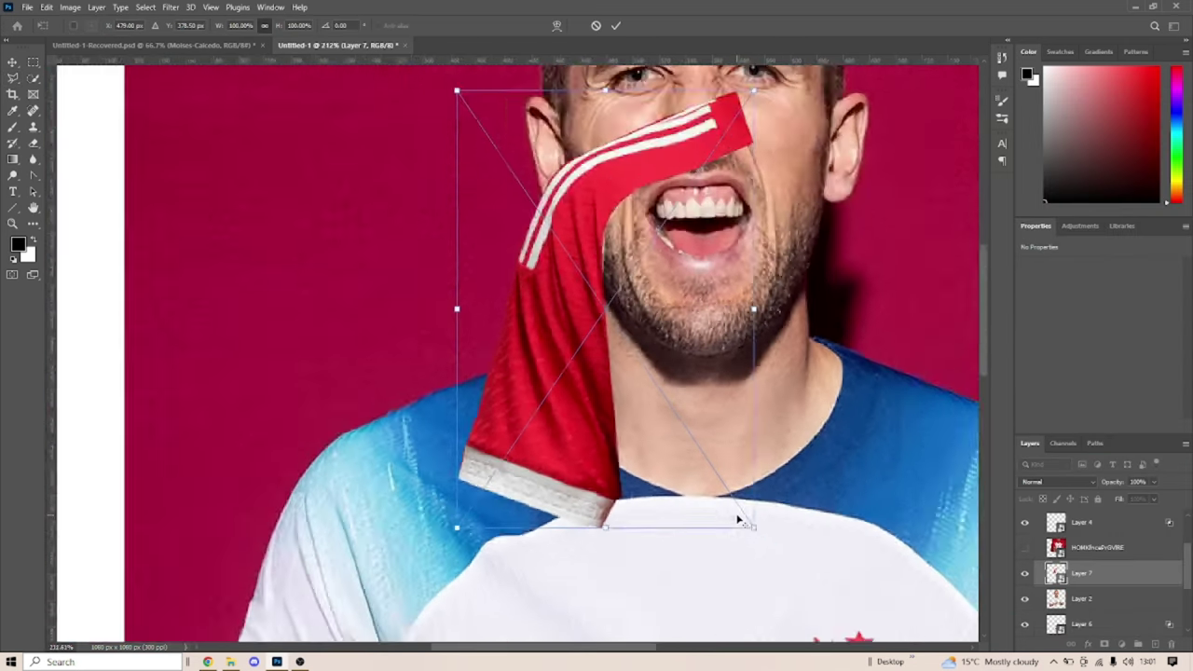
pyautogui.scroll(-3, 739, 521)
# Position the red sleeve on the shoulder and clip it to the player layer below
pyautogui.moveTo(522, 485); pyautogui.dragTo(495, 338)
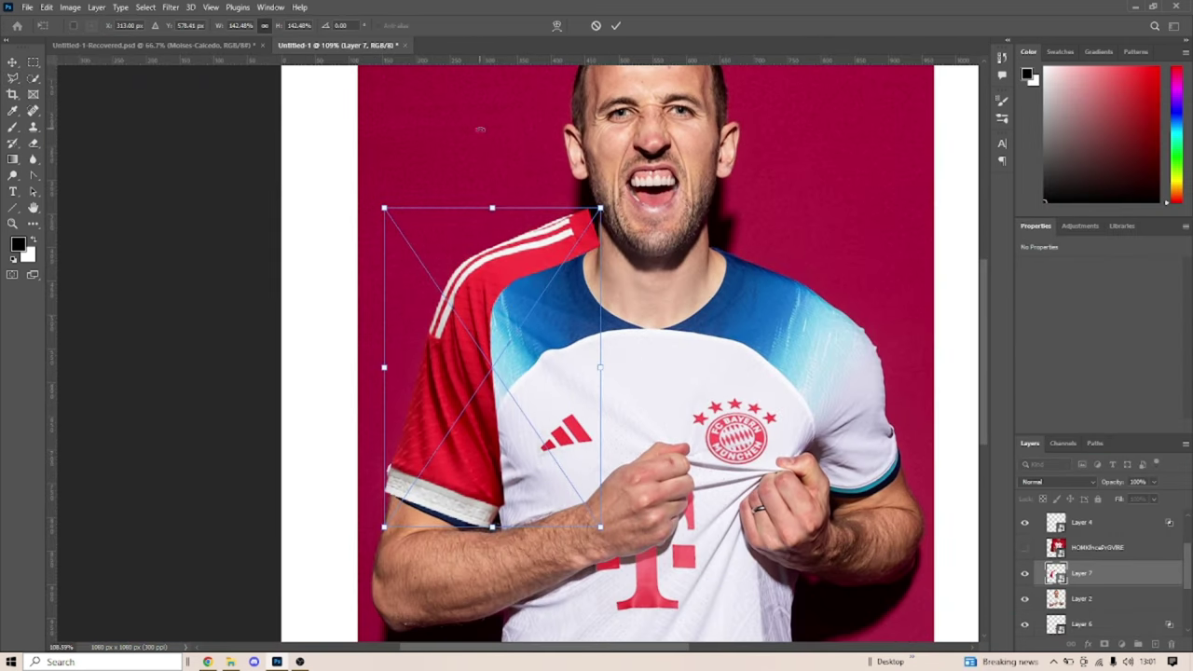
pyautogui.moveTo(548, 373); pyautogui.dragTo(552, 385)
pyautogui.press('Return')
pyautogui.rightClick(1082, 573)
pyautogui.click(1067, 314)
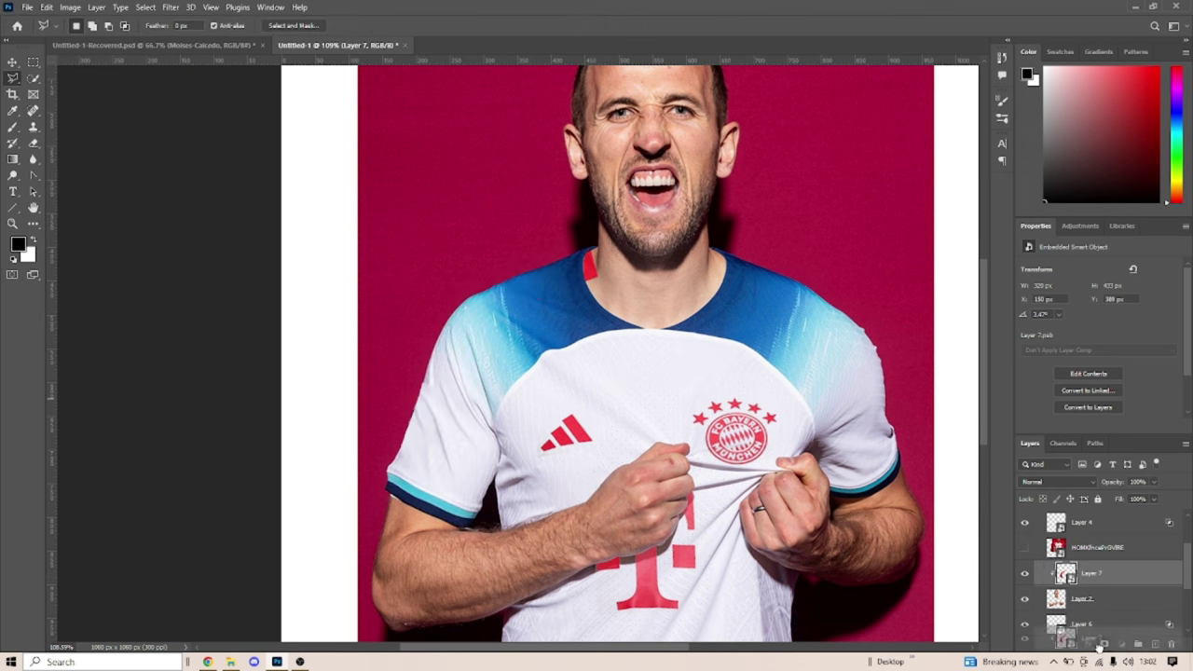
pyautogui.hotkey('ctrl', 'z')
pyautogui.rightClick(1081, 572)
pyautogui.click(1068, 314)
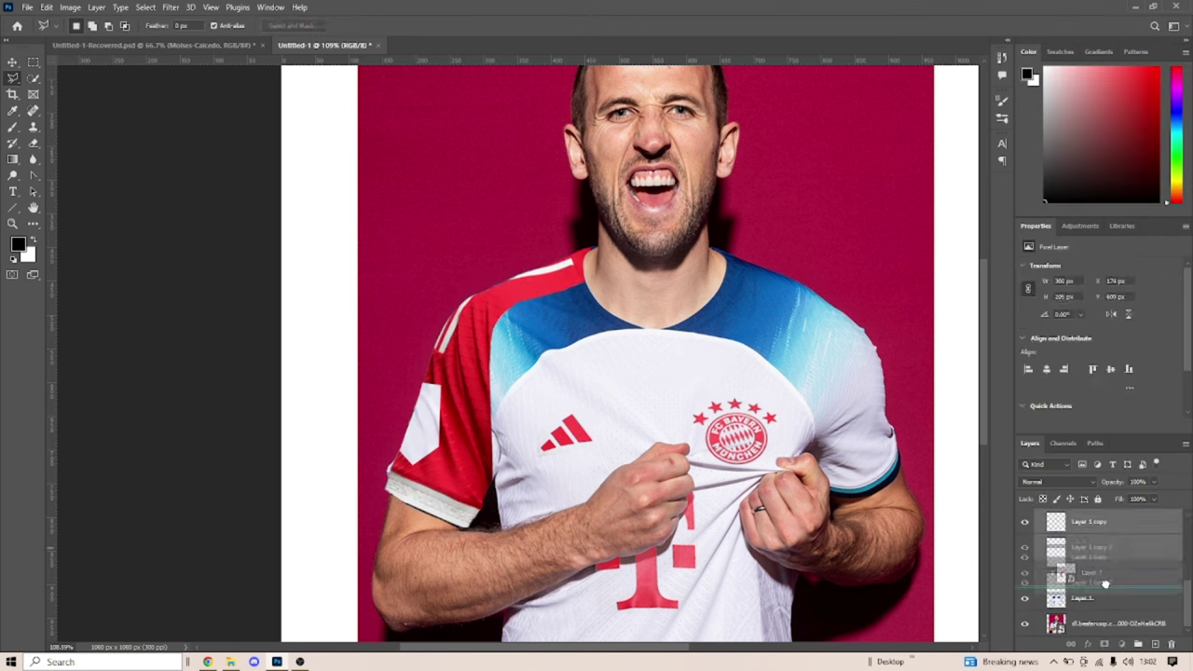
# Shift the sleeve onto the arm and Puppet Warp its shoulder edge upward
pyautogui.hotkey('ctrl', 't')
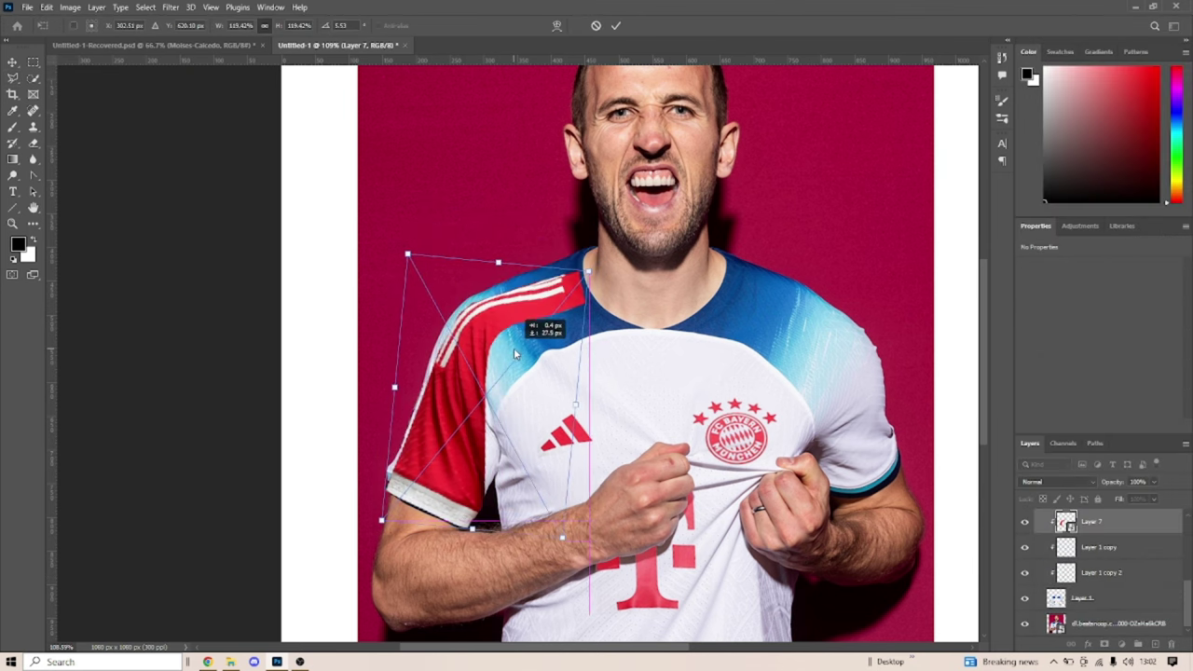
pyautogui.moveTo(593, 433); pyautogui.dragTo(587, 457)
pyautogui.press('Return')
pyautogui.click(46, 6)
pyautogui.click(71, 255)
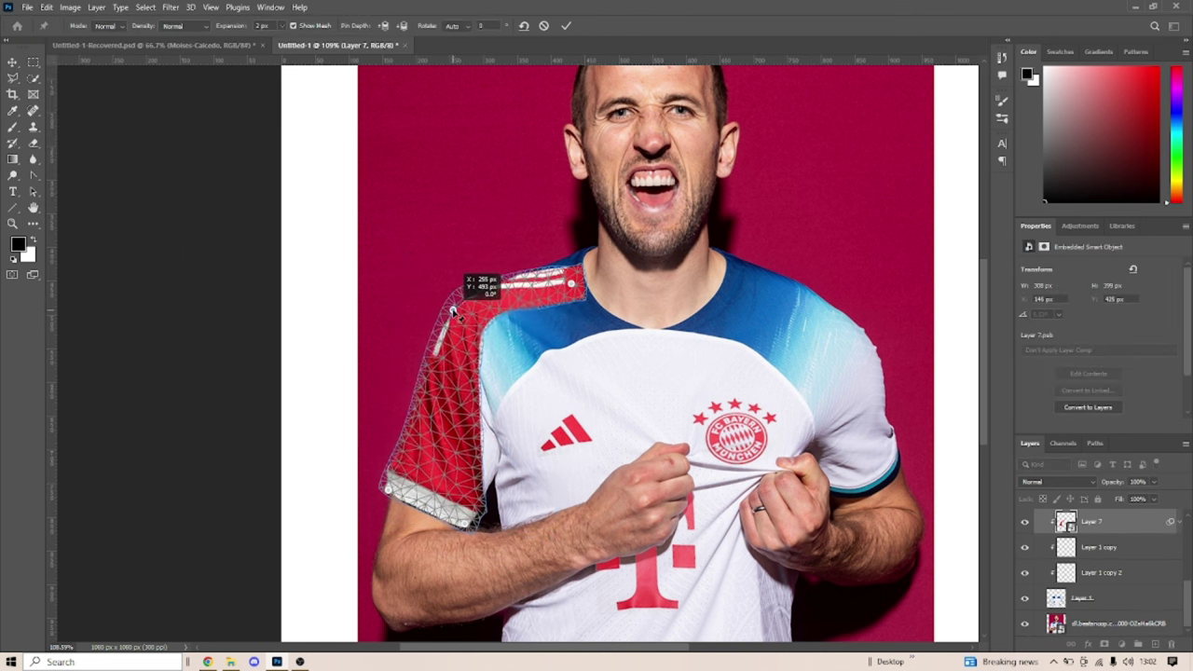
pyautogui.moveTo(584, 279); pyautogui.dragTo(578, 268)
pyautogui.click(605, 252)
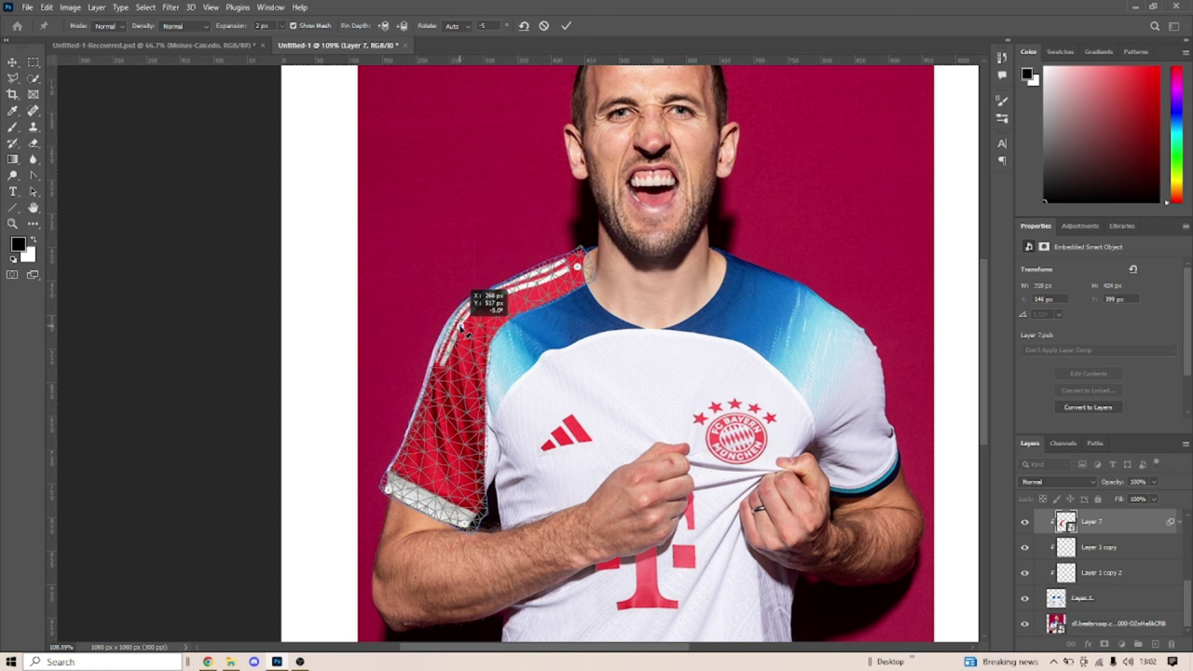
pyautogui.click(425, 380)
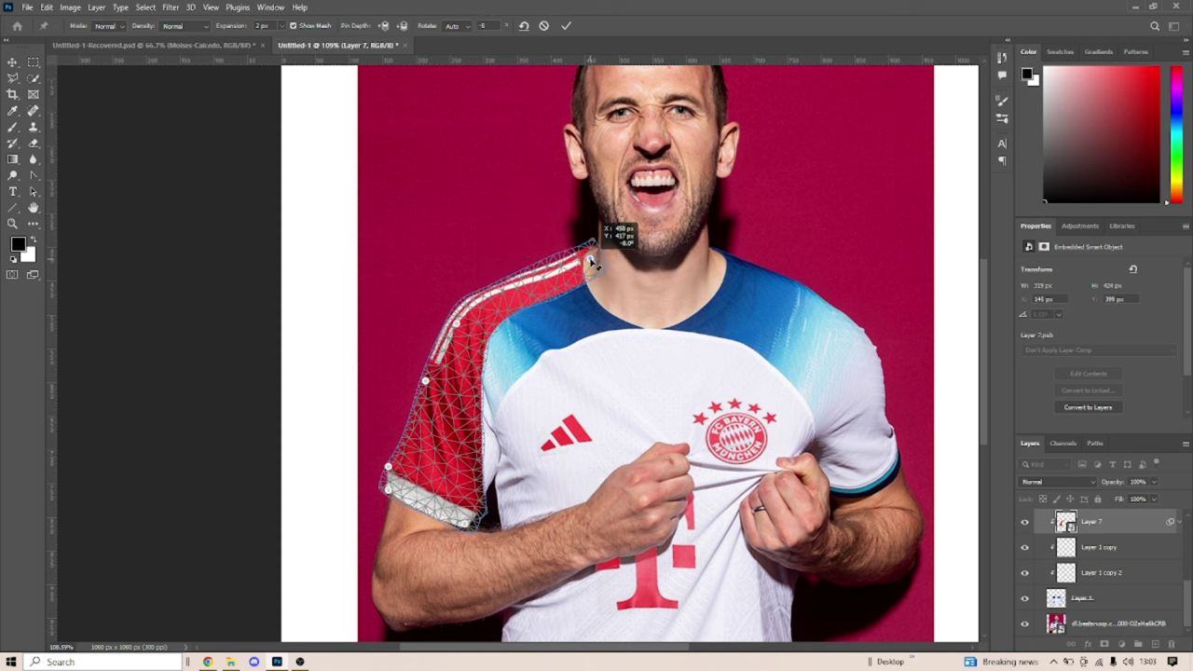
pyautogui.press('Return')
# Adjust the sleeve again with Free Transform
pyautogui.press('l')
pyautogui.scroll(3, 480, 420)
pyautogui.scroll(2, 475, 422)
pyautogui.hotkey('ctrl', 't')
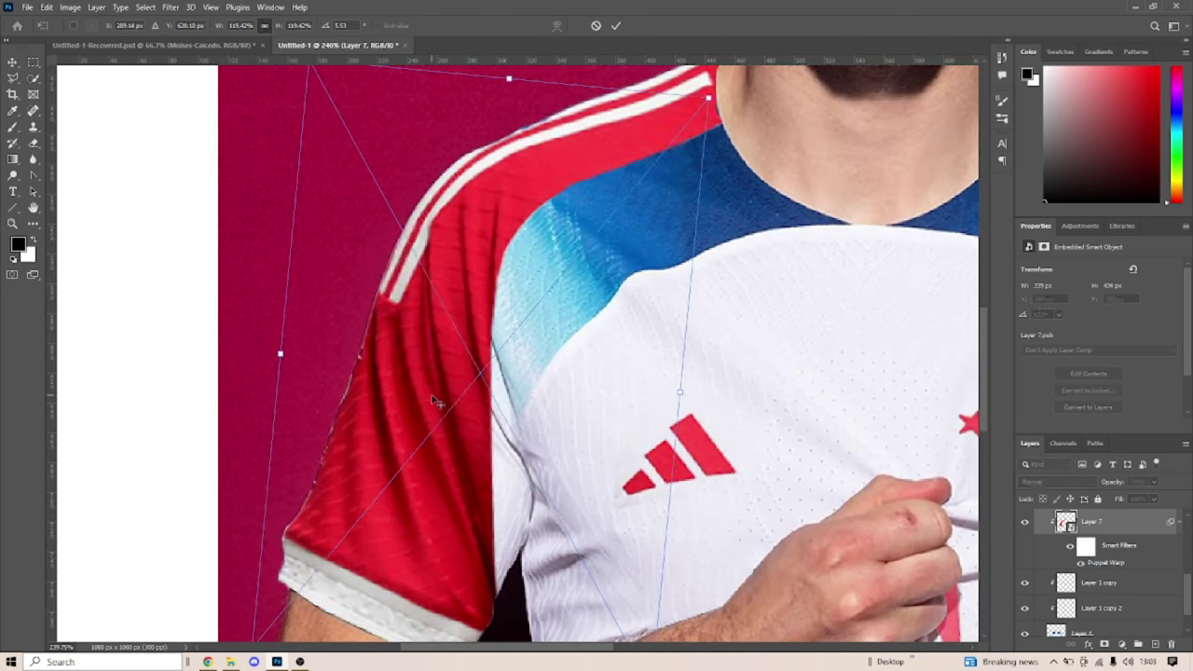
pyautogui.rightClick(432, 393)
pyautogui.click(466, 506)
pyautogui.press('Return')
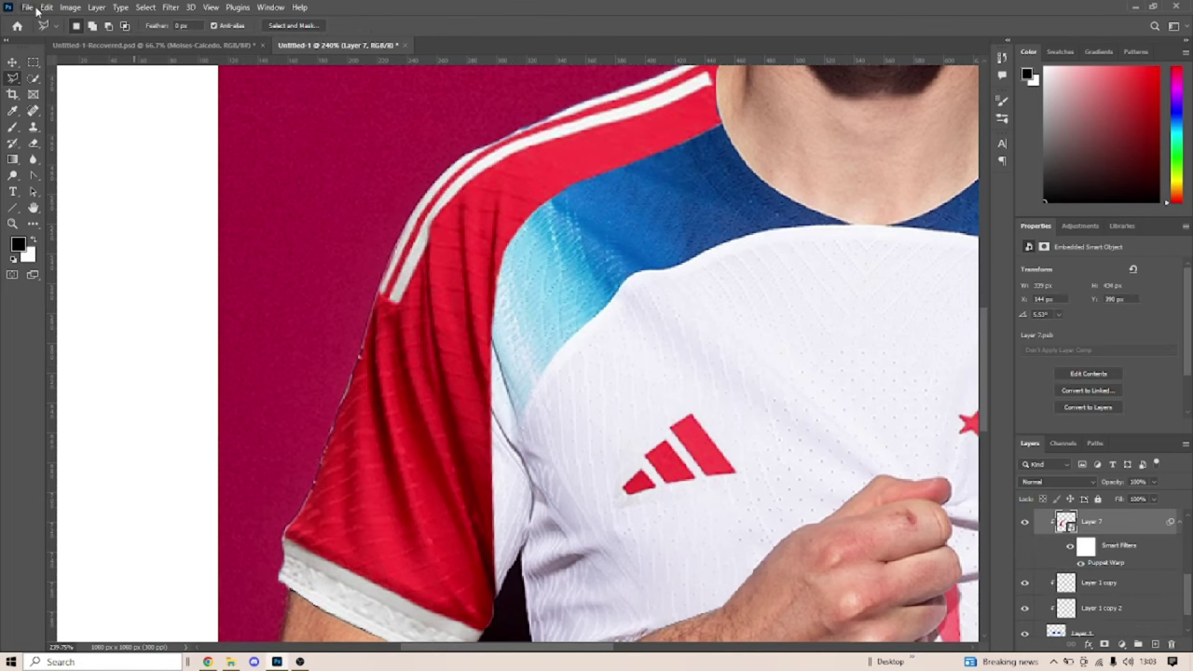
# Switch to the Smudge tool and allow the photo layer to be rasterized
pyautogui.press('v')
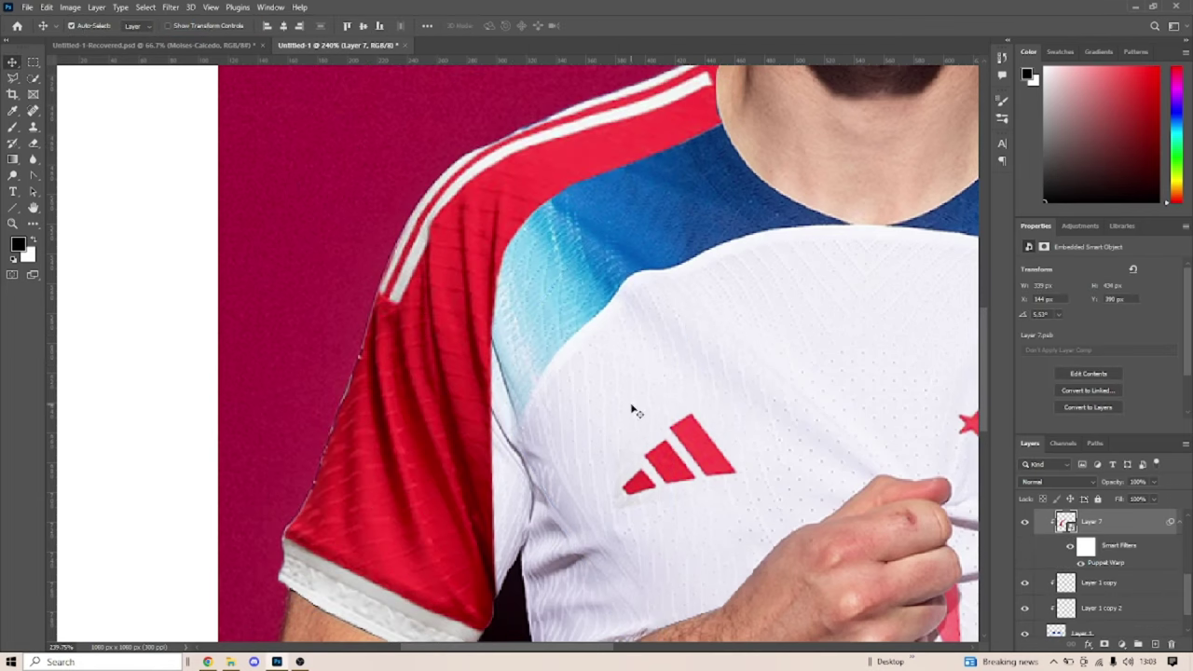
pyautogui.click(353, 390)
pyautogui.moveTo(33, 158); pyautogui.dragTo(72, 182)
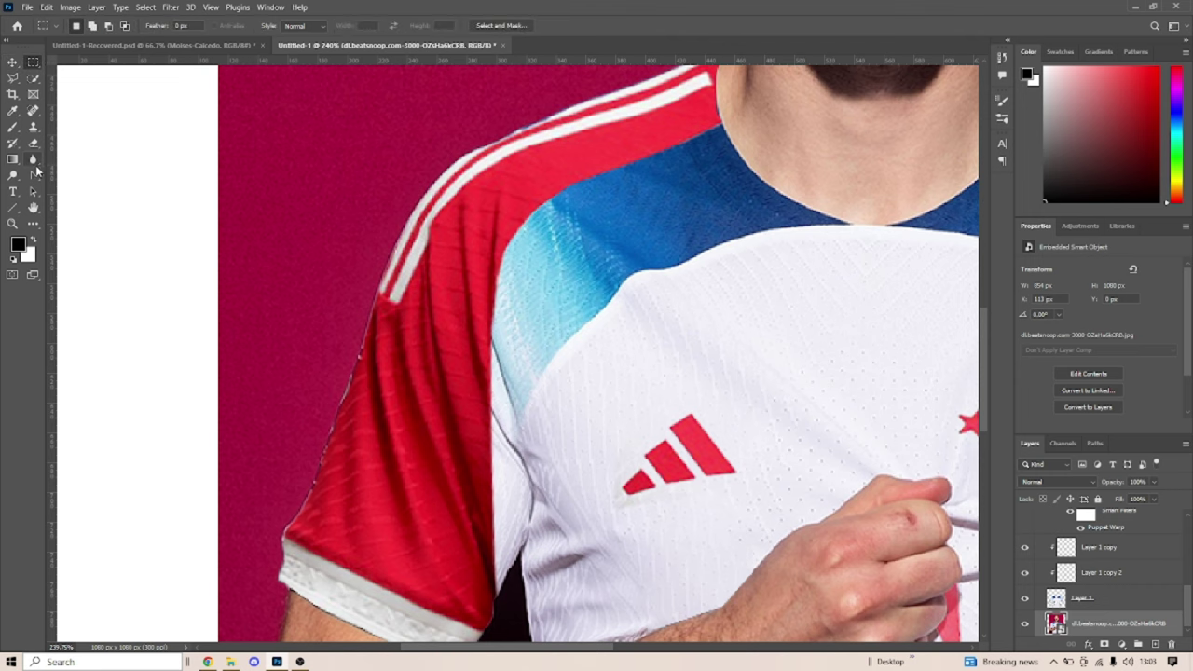
pyautogui.click(332, 379)
pyautogui.click(532, 245)
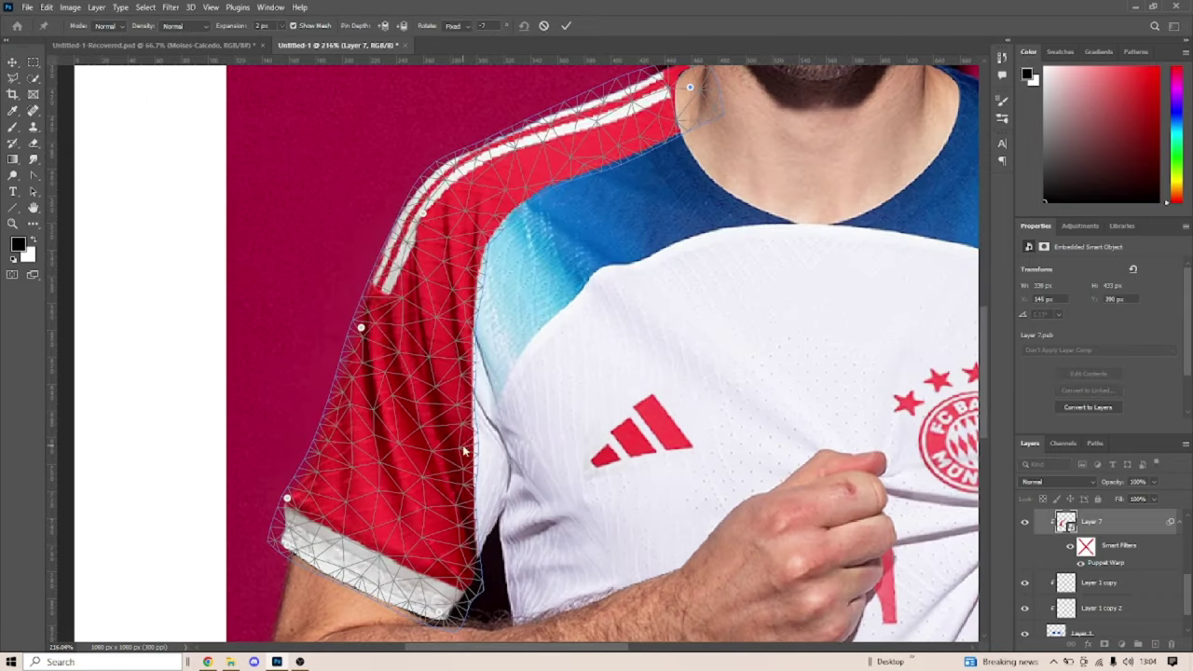
# Pin and bend the sleeve around the arm and cuff, then show the source photo
pyautogui.moveTo(464, 451); pyautogui.dragTo(500, 500)
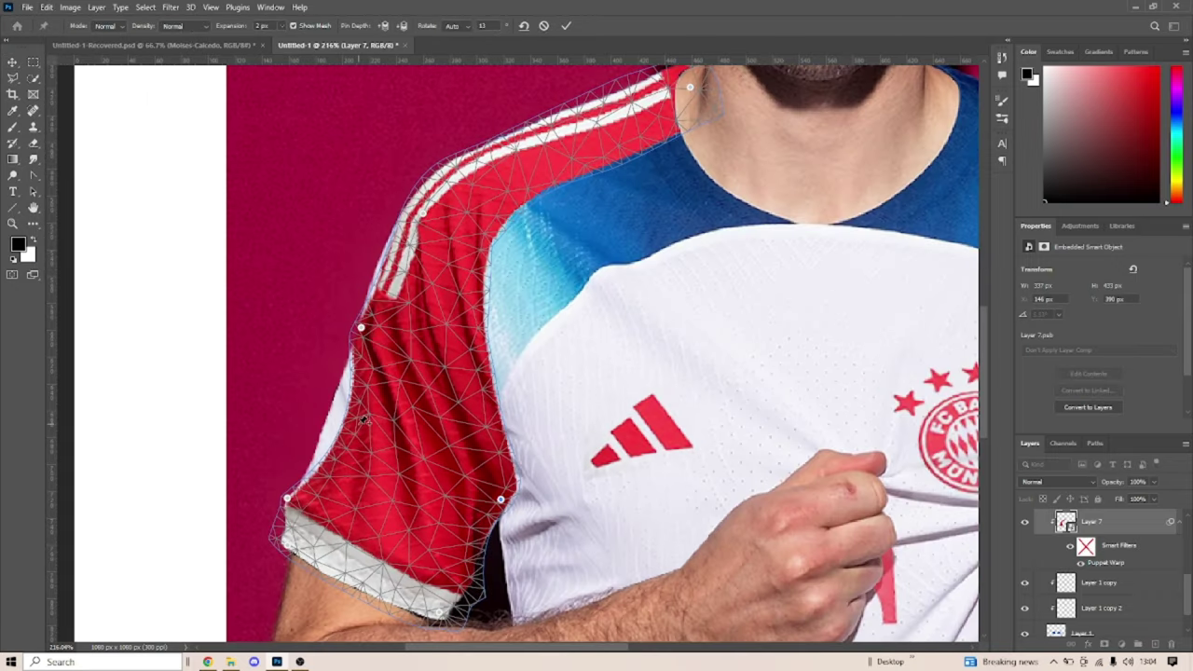
pyautogui.moveTo(366, 421); pyautogui.dragTo(310, 420)
pyautogui.click(336, 365)
pyautogui.keyDown('alt'); pyautogui.click(500, 500); pyautogui.keyUp('alt')
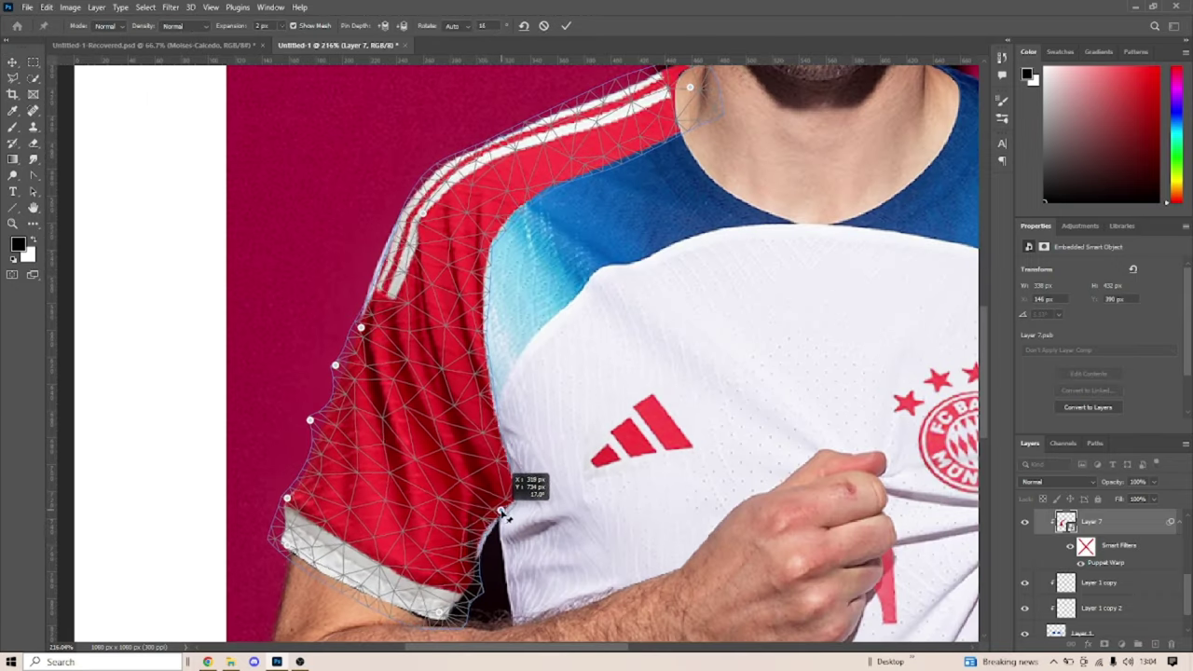
pyautogui.click(506, 497)
pyautogui.moveTo(482, 469); pyautogui.dragTo(507, 469)
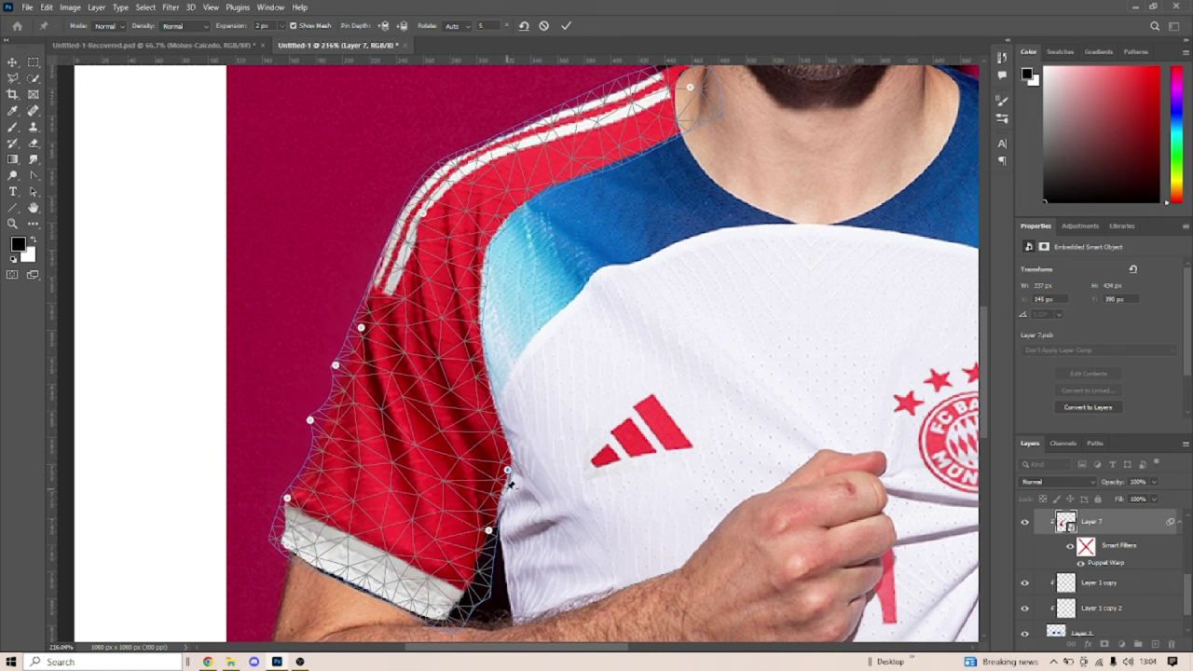
pyautogui.click(489, 531)
pyautogui.click(359, 584)
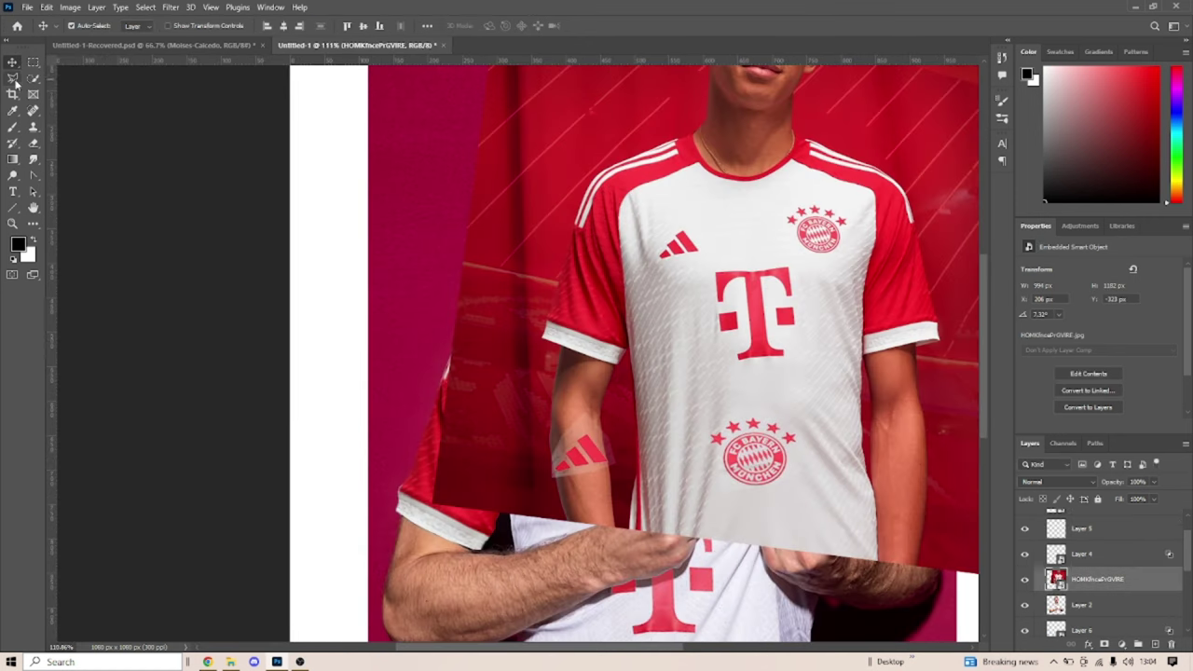
pyautogui.click(14, 80)
pyautogui.scroll(4, 618, 165)
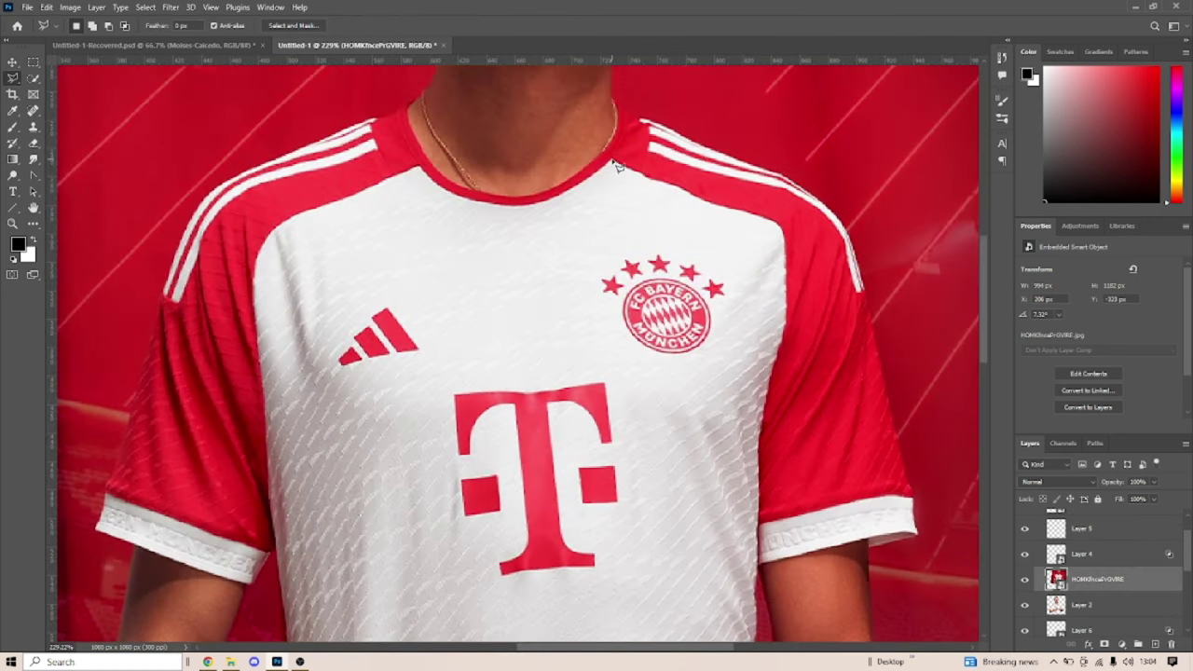
# Pan around the Bayern photo to finish outlining the red right sleeve
pyautogui.scroll(2, 665, 189)
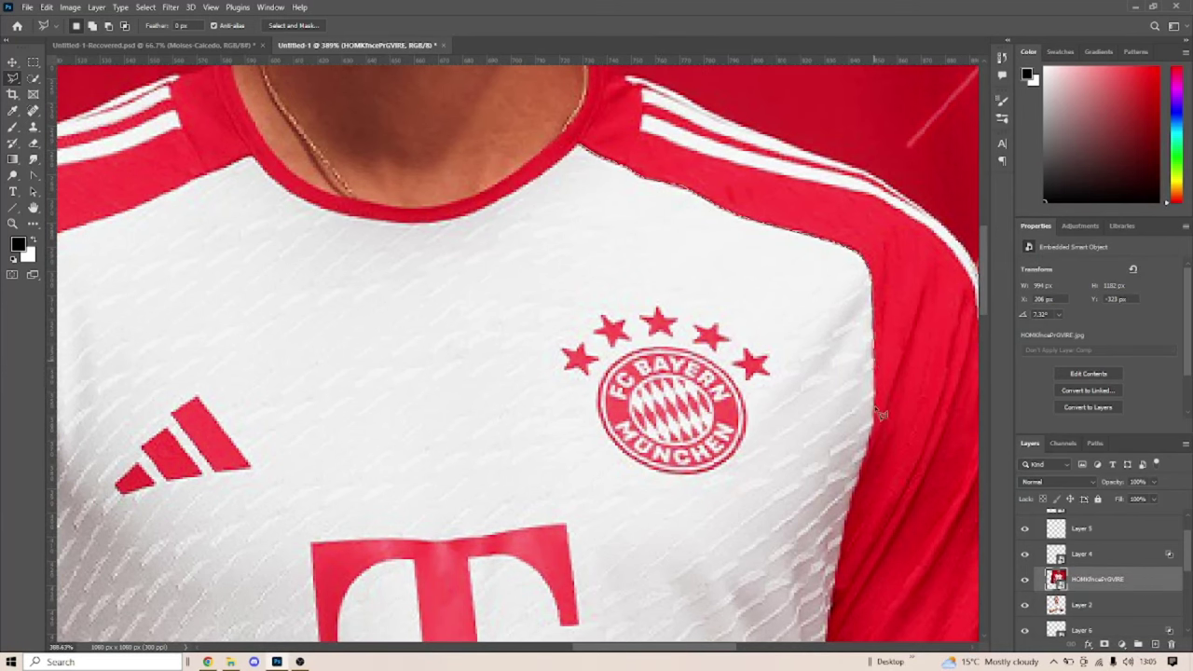
pyautogui.scroll(-3, 860, 497)
pyautogui.scroll(-1, 853, 508)
pyautogui.scroll(-4, 833, 543)
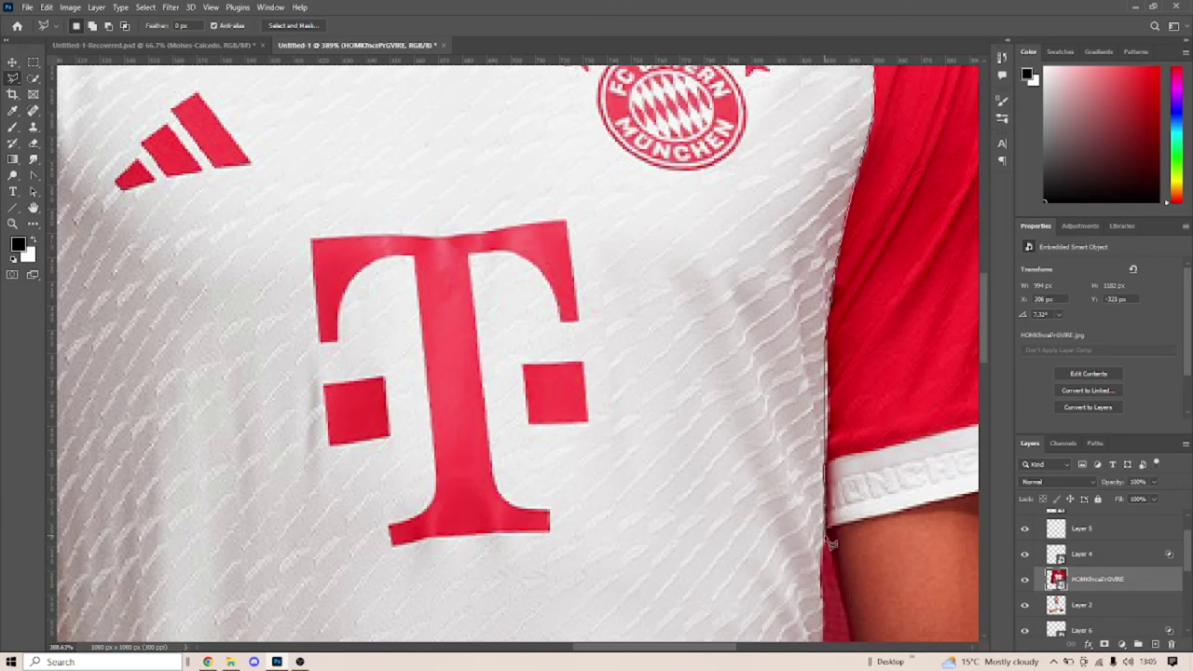
pyautogui.hscroll(3, 900, 520)
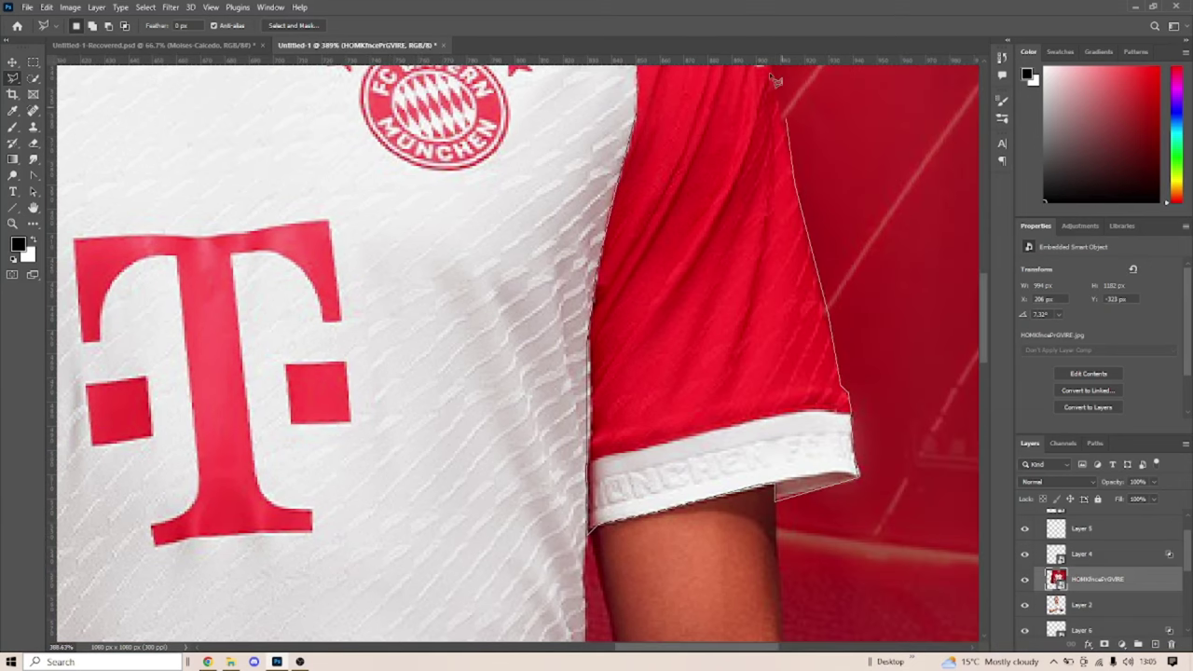
pyautogui.scroll(3, 772, 80)
pyautogui.scroll(3, 754, 177)
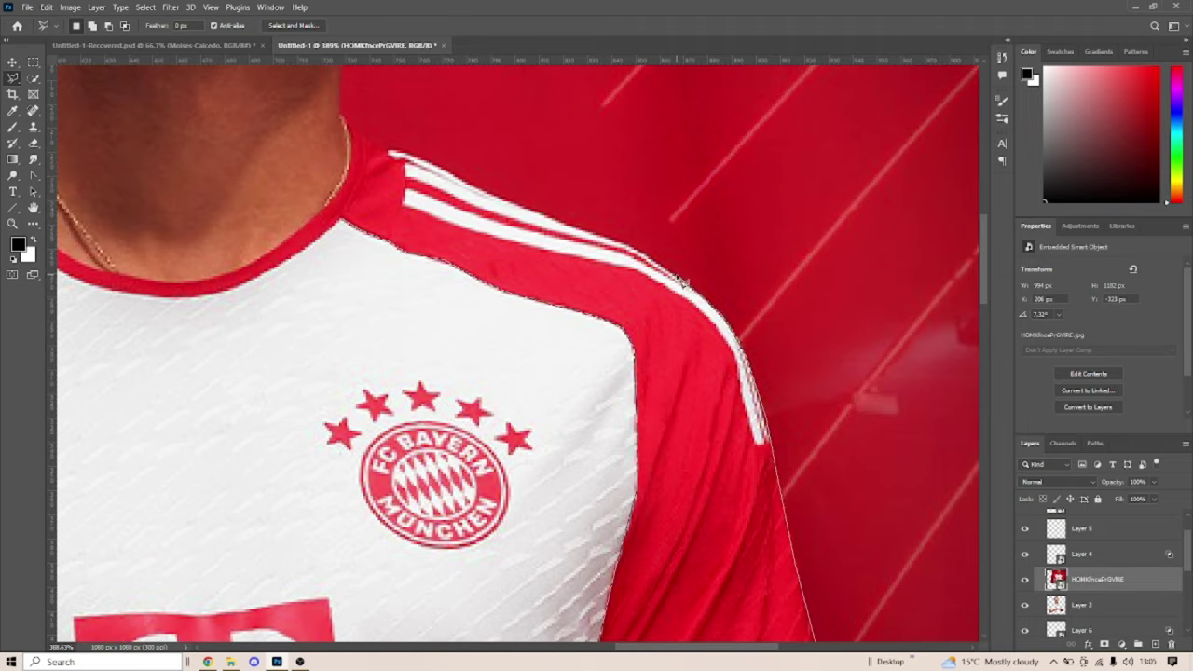
pyautogui.scroll(-5, 728, 439)
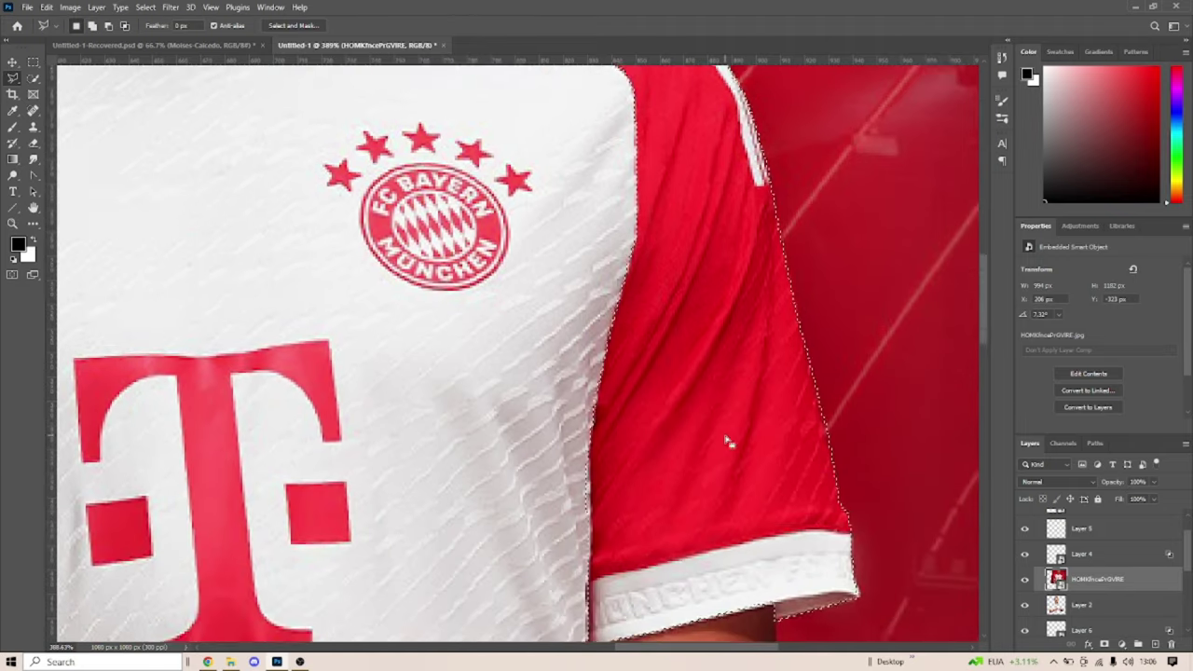
pyautogui.scroll(-1, 727, 439)
# Copy the red sleeve and white cuff onto new Layer 8 with Layer Via Copy
pyautogui.rightClick(1092, 627)
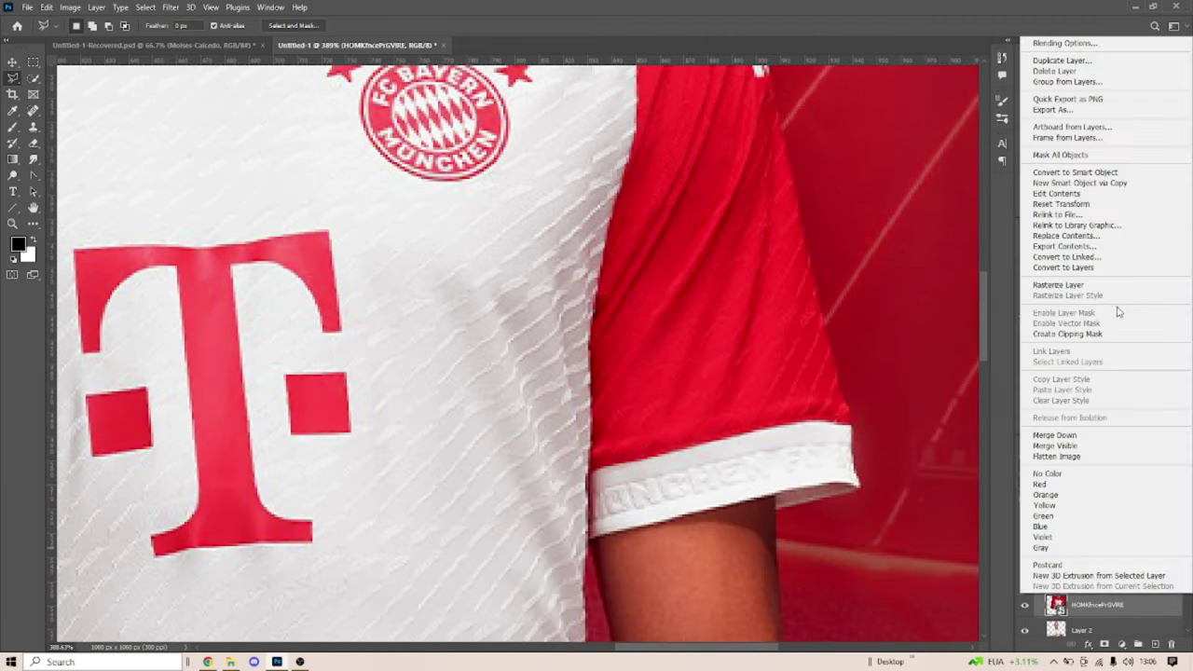
pyautogui.click(1072, 221)
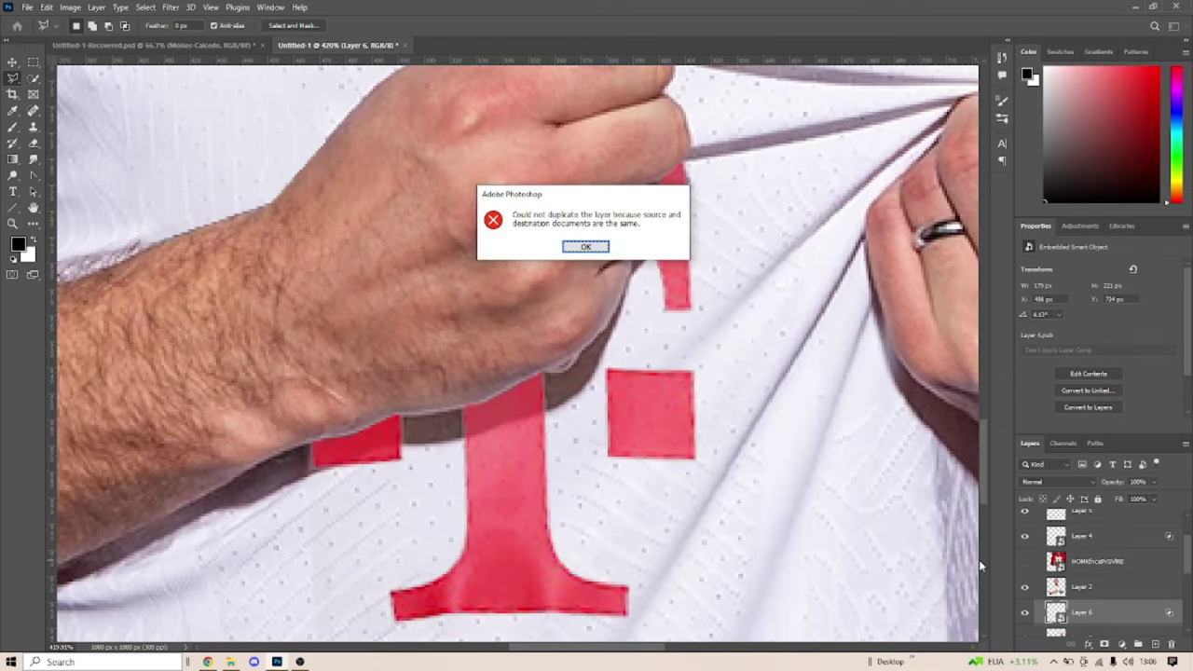
pyautogui.click(581, 320)
pyautogui.click(1082, 579)
pyautogui.scroll(-2, 881, 571)
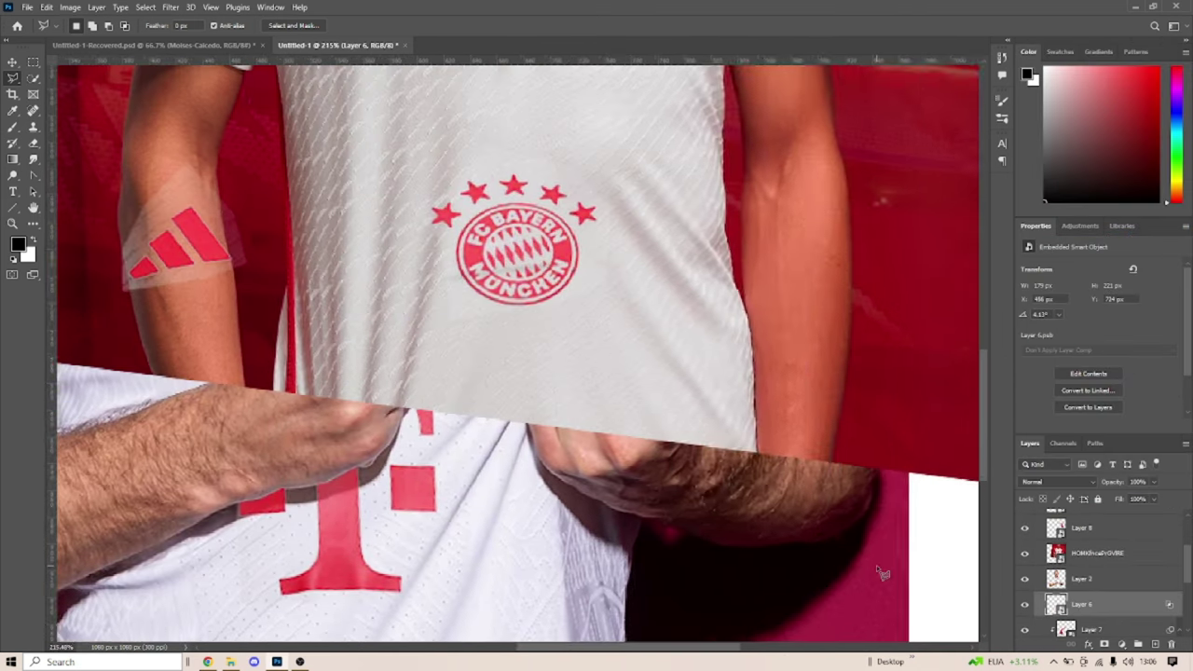
pyautogui.click(950, 93)
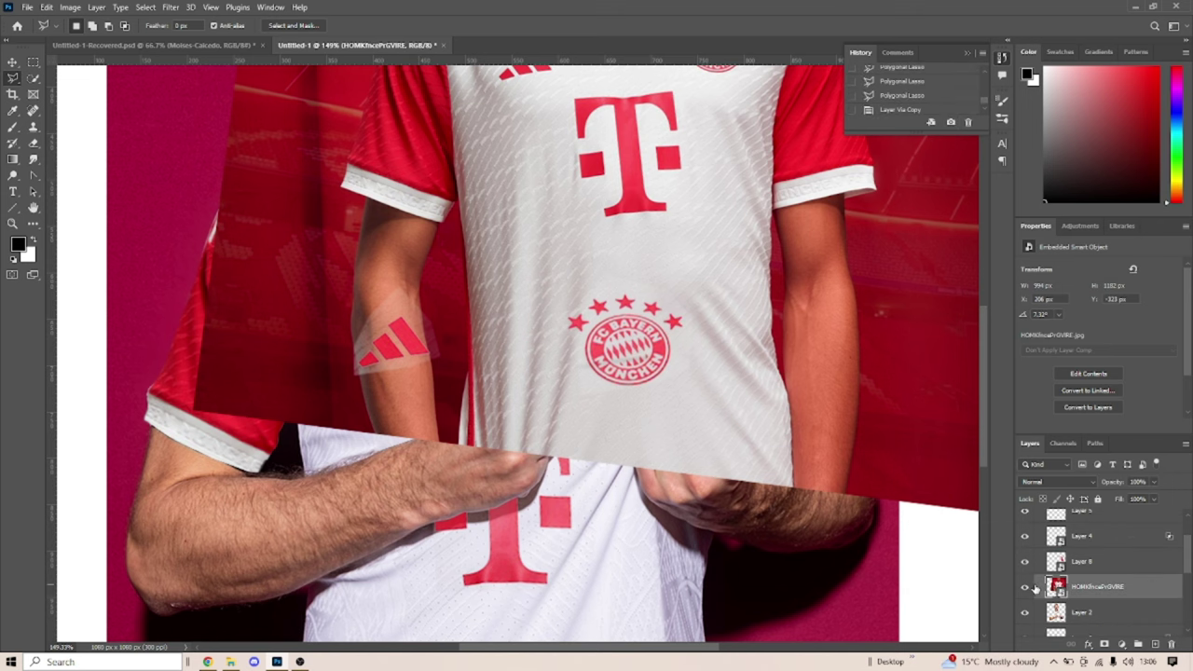
# Move the red sleeve layer above the England photo, resize it and clip it to the photo
pyautogui.moveTo(1082, 604); pyautogui.dragTo(1082, 522)
pyautogui.hotkey('ctrl', 't')
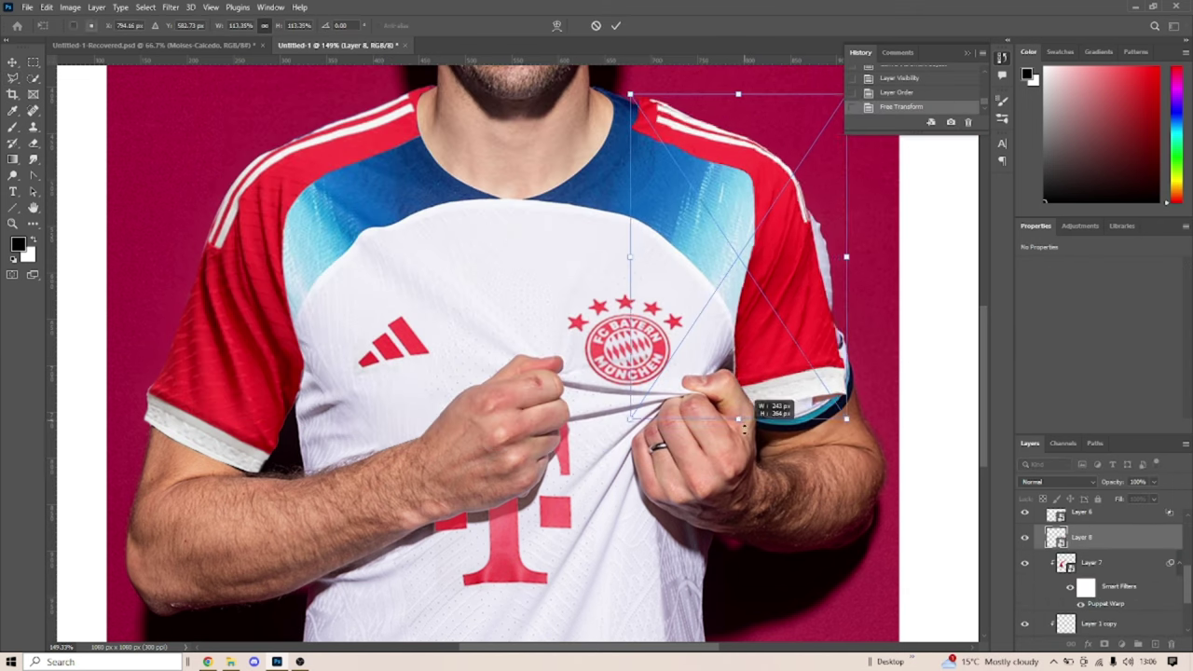
pyautogui.press('Return')
pyautogui.hotkey('ctrl', 'alt', 'g')
pyautogui.hotkey('alt', 'e')
pyautogui.press('Return')
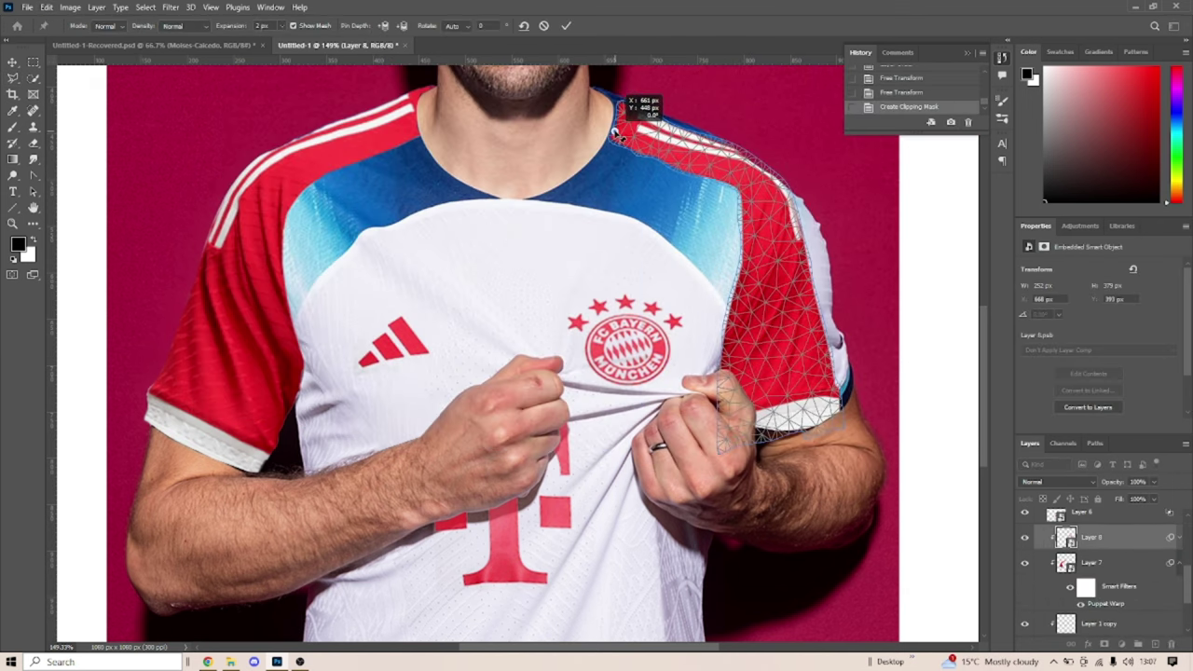
pyautogui.hotkey('ctrl', '0')
# Puppet Warp the sleeve, pinning its top and pulling it toward the collar
pyautogui.press('l')
pyautogui.hotkey('alt', 'e')
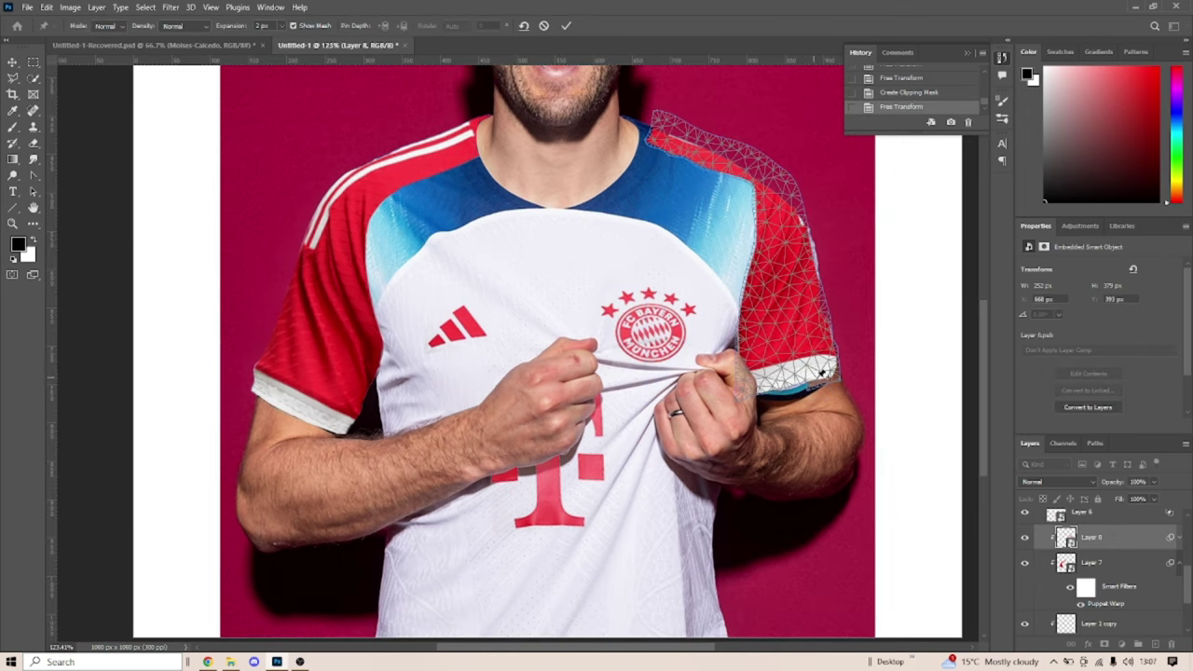
pyautogui.click(744, 413)
pyautogui.click(816, 243)
pyautogui.moveTo(653, 131); pyautogui.dragTo(642, 139)
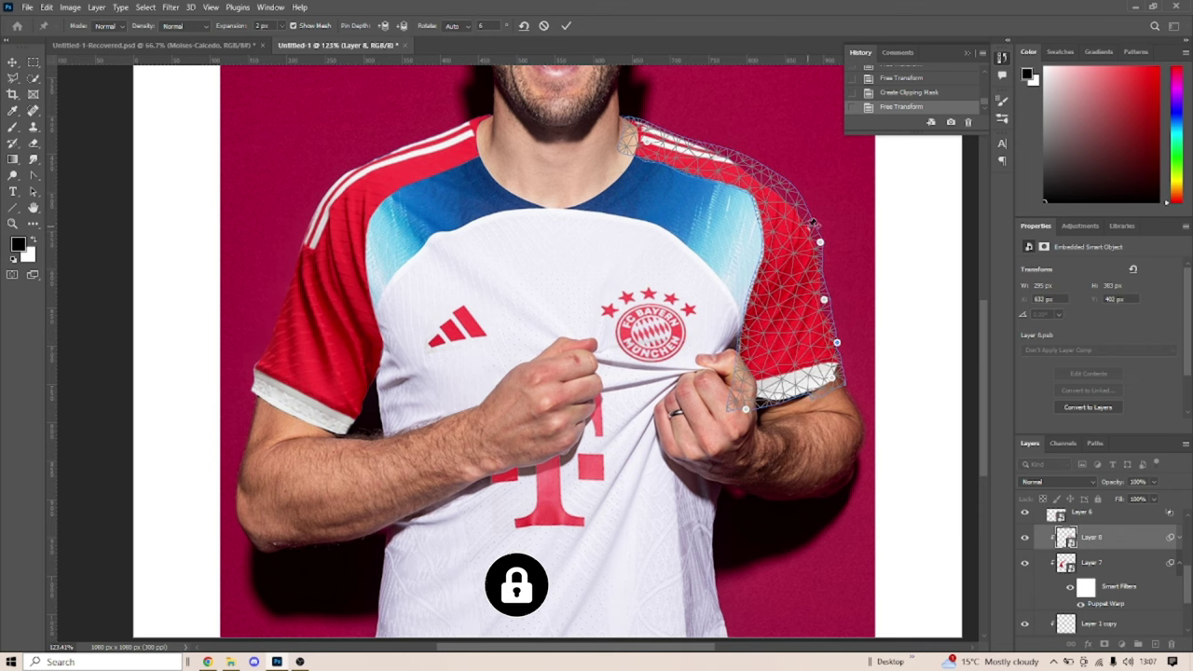
pyautogui.scroll(3, 813, 222)
pyautogui.scroll(2, 759, 141)
pyautogui.press('Return')
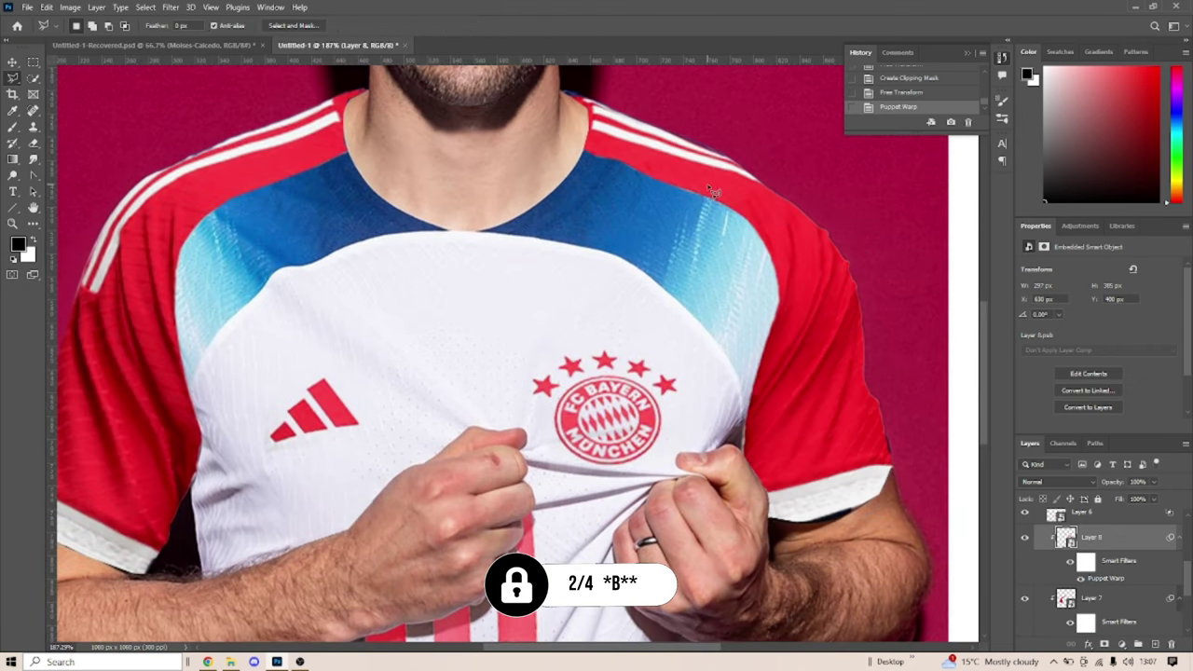
pyautogui.scroll(5, 909, 587)
# Rasterize Layer 8 and erase the white cuff from the red sleeve
pyautogui.press('e')
pyautogui.click(839, 438)
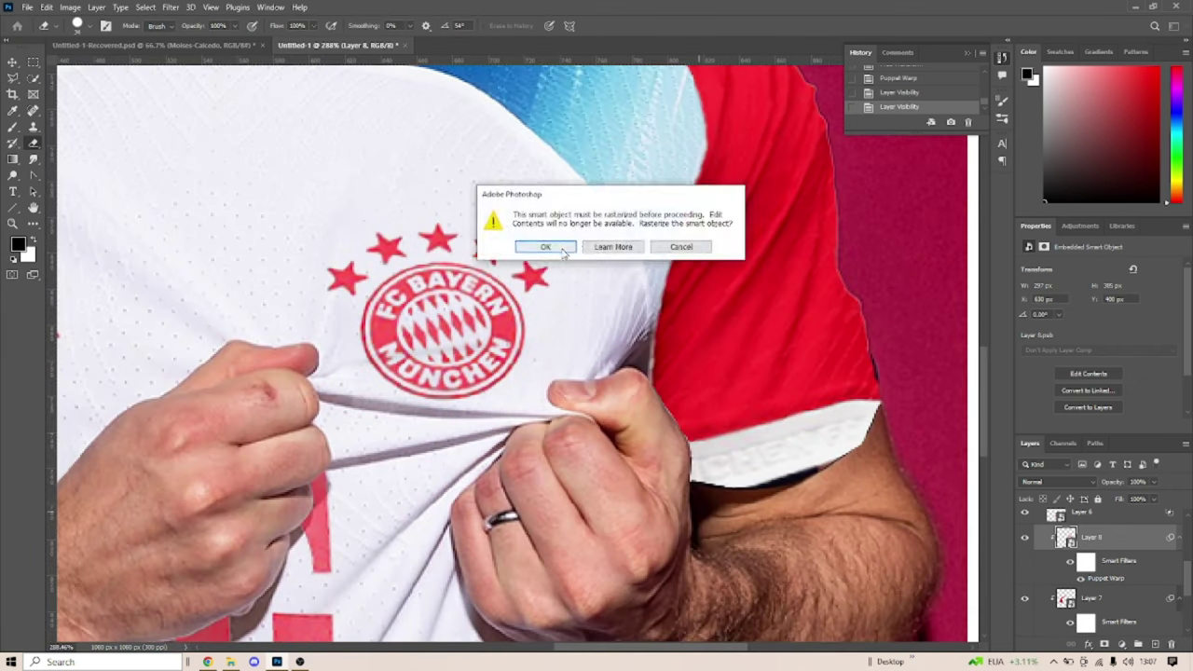
pyautogui.press('Return')
pyautogui.moveTo(914, 389); pyautogui.dragTo(819, 427)
# Puppet Warp the sleeve with pins at shoulder, outer, upper and lower edges, bending it along the arm
pyautogui.click(47, 7)
pyautogui.click(84, 275)
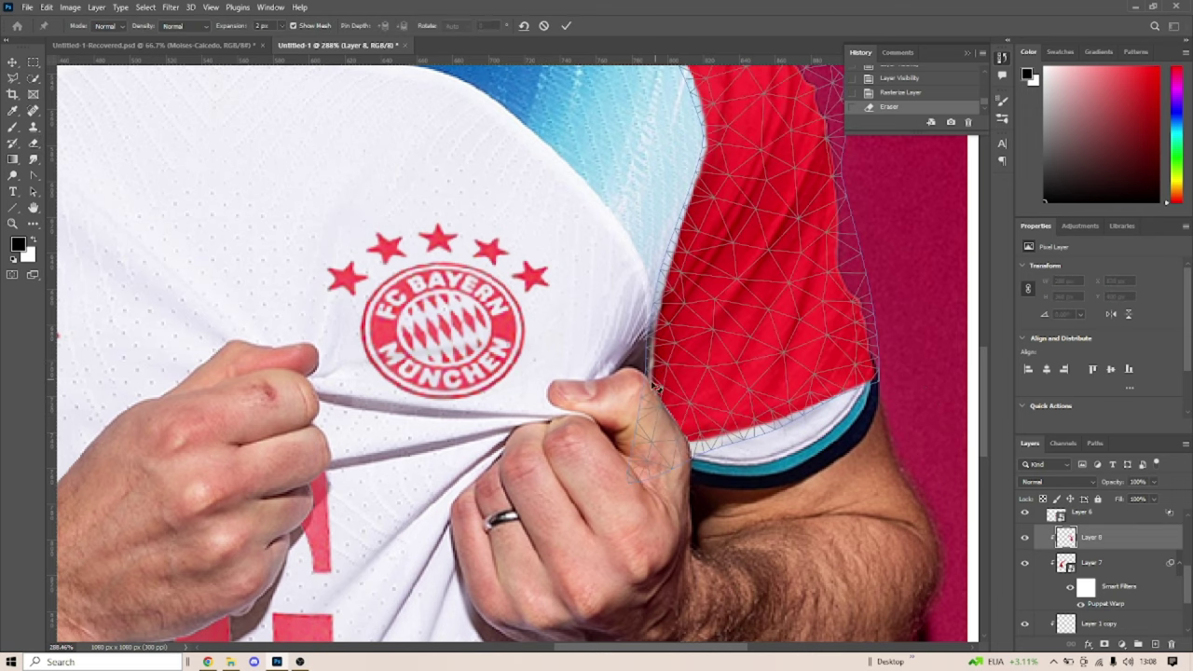
pyautogui.scroll(-2, 542, 140)
pyautogui.click(541, 133)
pyautogui.click(751, 256)
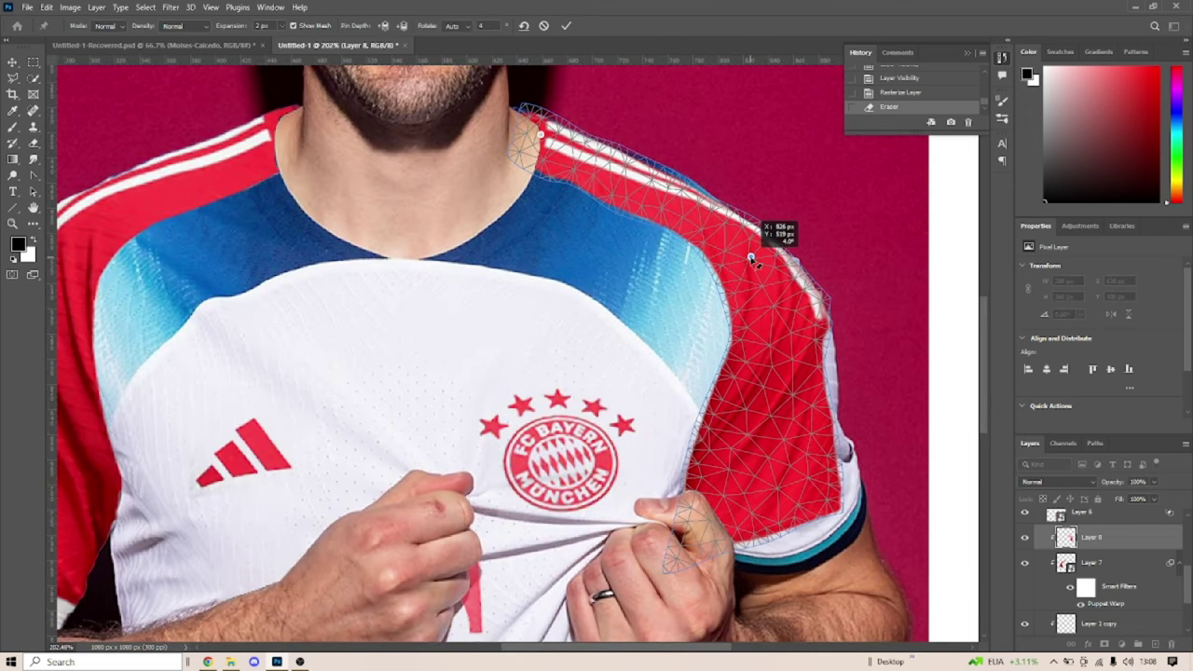
pyautogui.click(660, 181)
pyautogui.click(807, 367)
pyautogui.moveTo(868, 458); pyautogui.dragTo(847, 492)
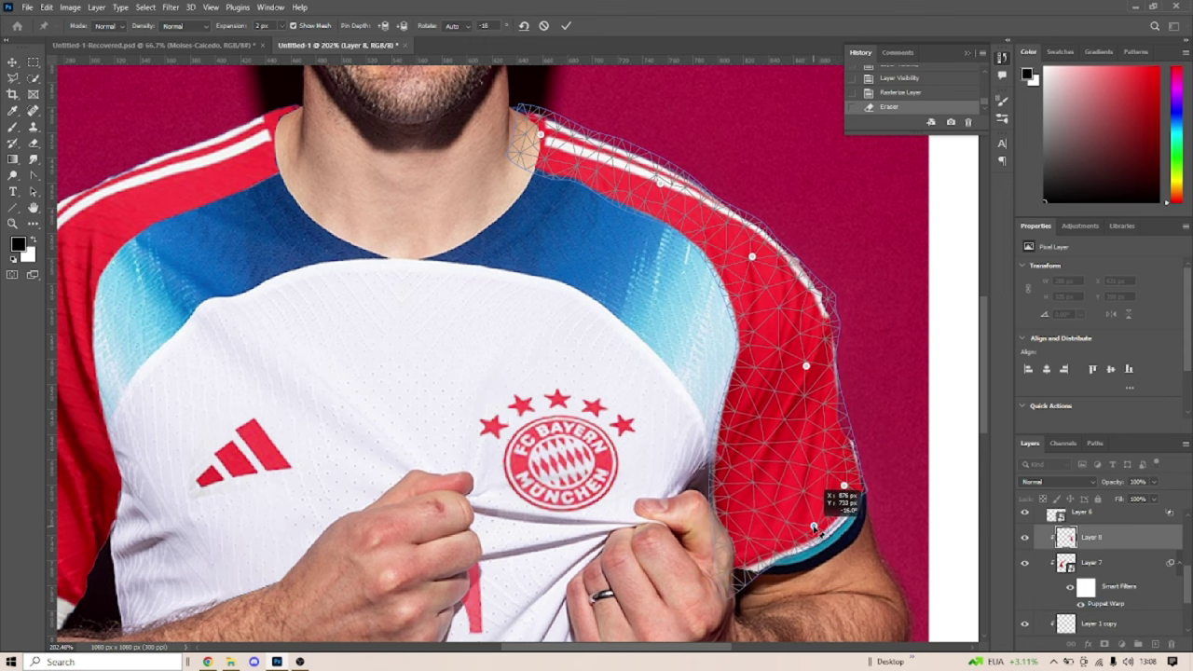
# Add lower and inner pins, shift the inner edge left and pull the shoulder toward the neckline
pyautogui.click(278, 662)
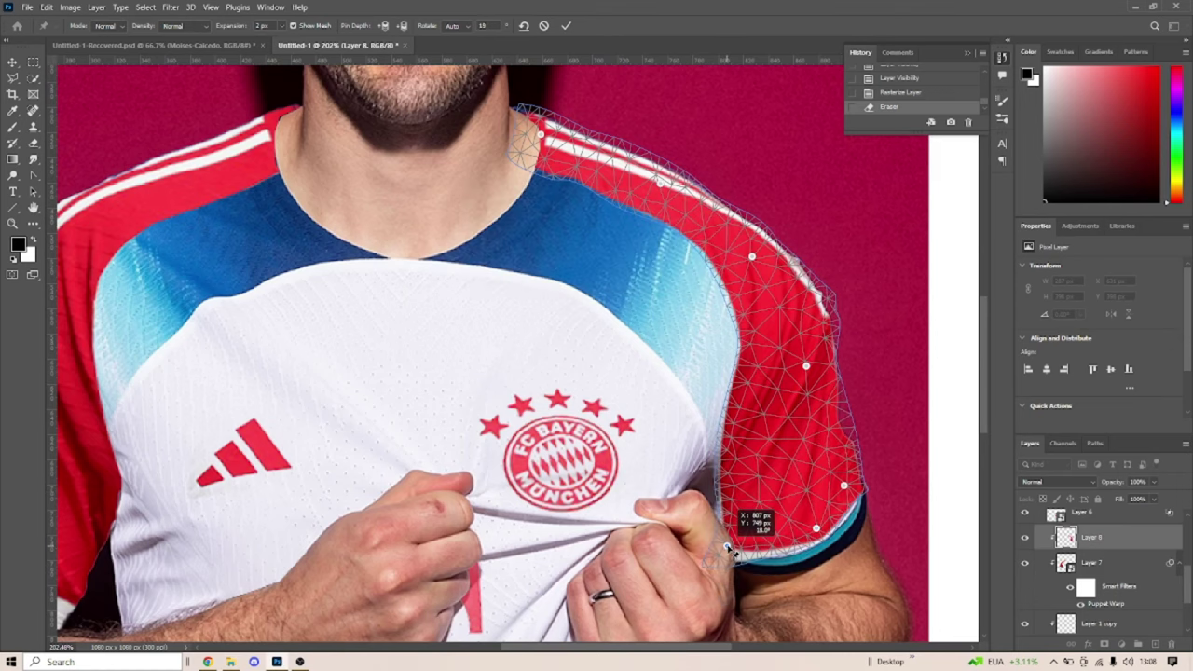
pyautogui.click(721, 537)
pyautogui.click(713, 461)
pyautogui.moveTo(747, 328); pyautogui.dragTo(722, 333)
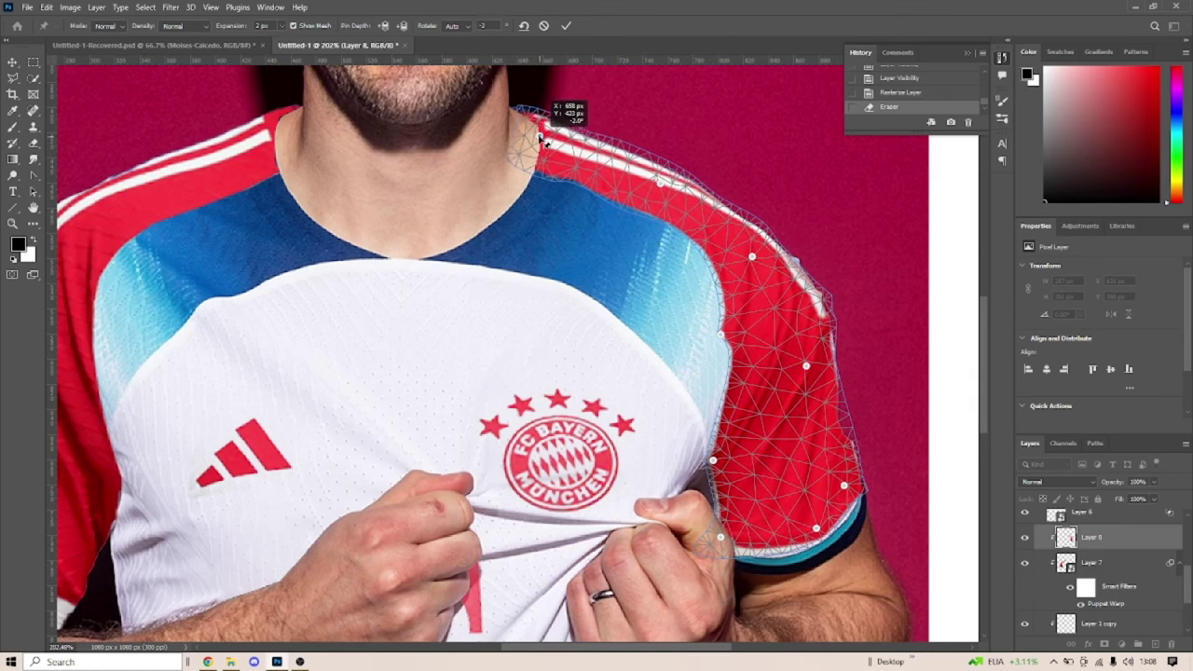
pyautogui.moveTo(547, 135); pyautogui.dragTo(533, 130)
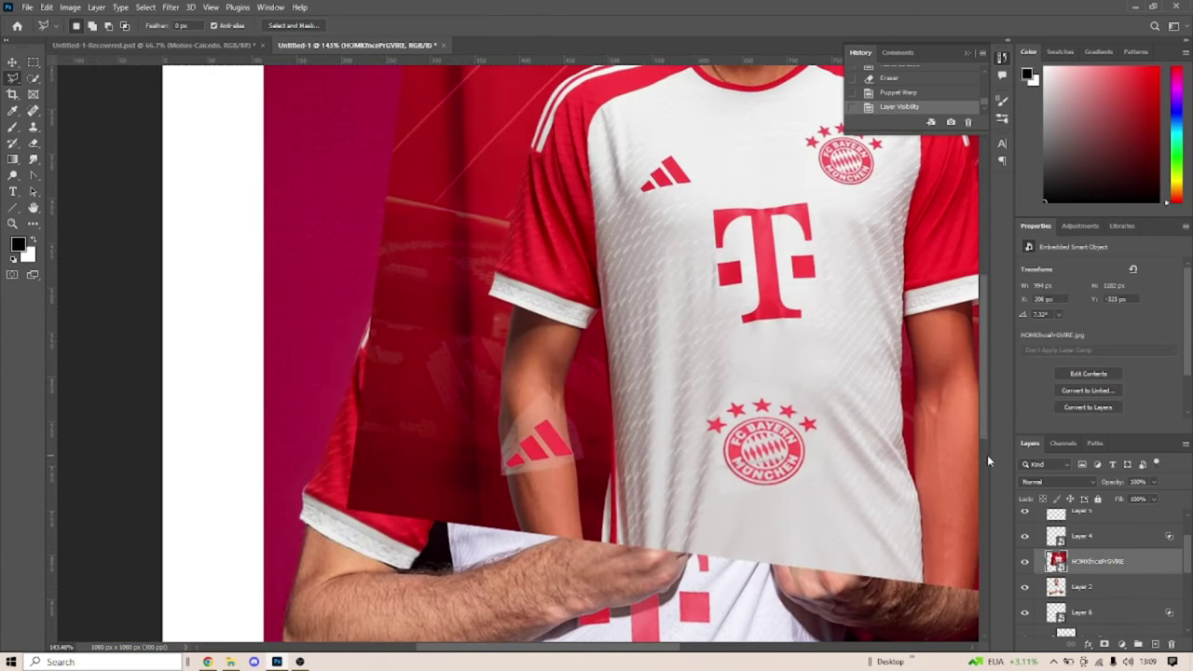
# Puppet Warp the white cuff strip along the sleeve hem and clip it to the layer below
pyautogui.scroll(5, 485, 295)
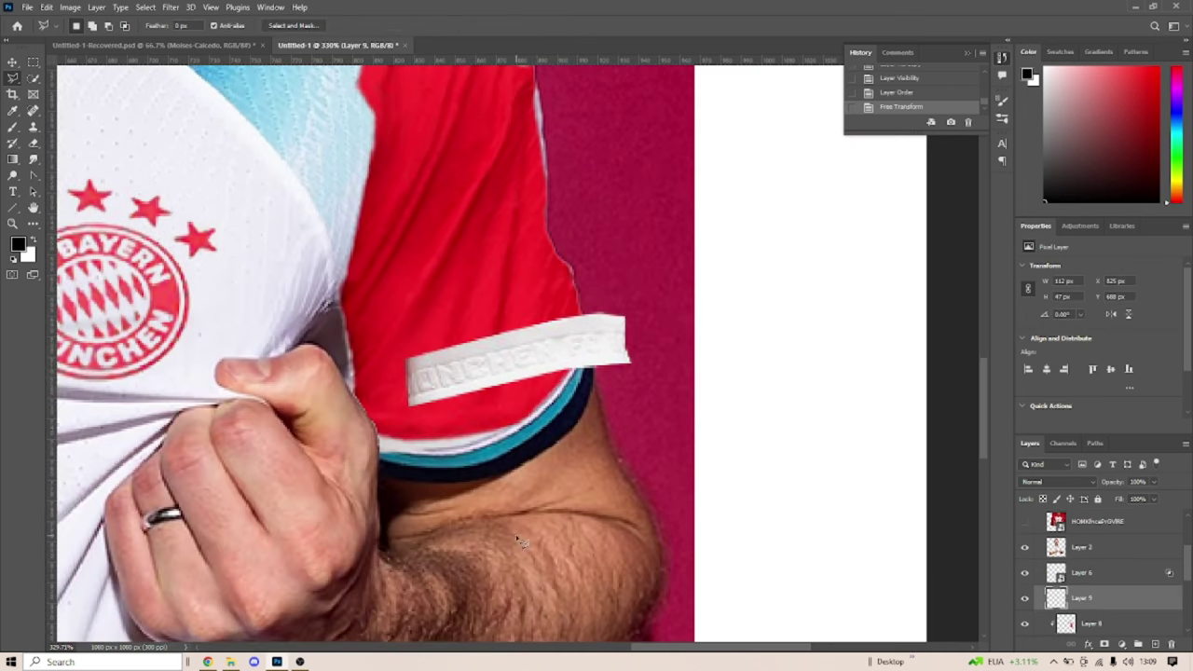
pyautogui.click(46, 8)
pyautogui.click(70, 255)
pyautogui.moveTo(410, 335); pyautogui.dragTo(373, 390)
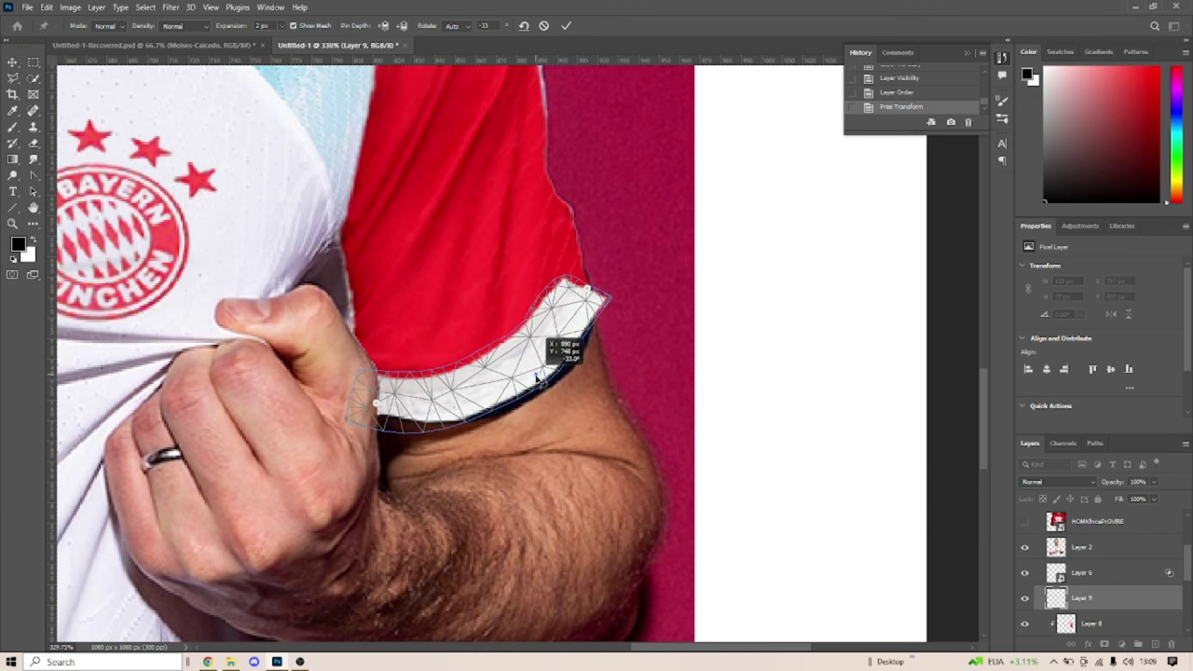
pyautogui.moveTo(379, 399); pyautogui.dragTo(466, 403)
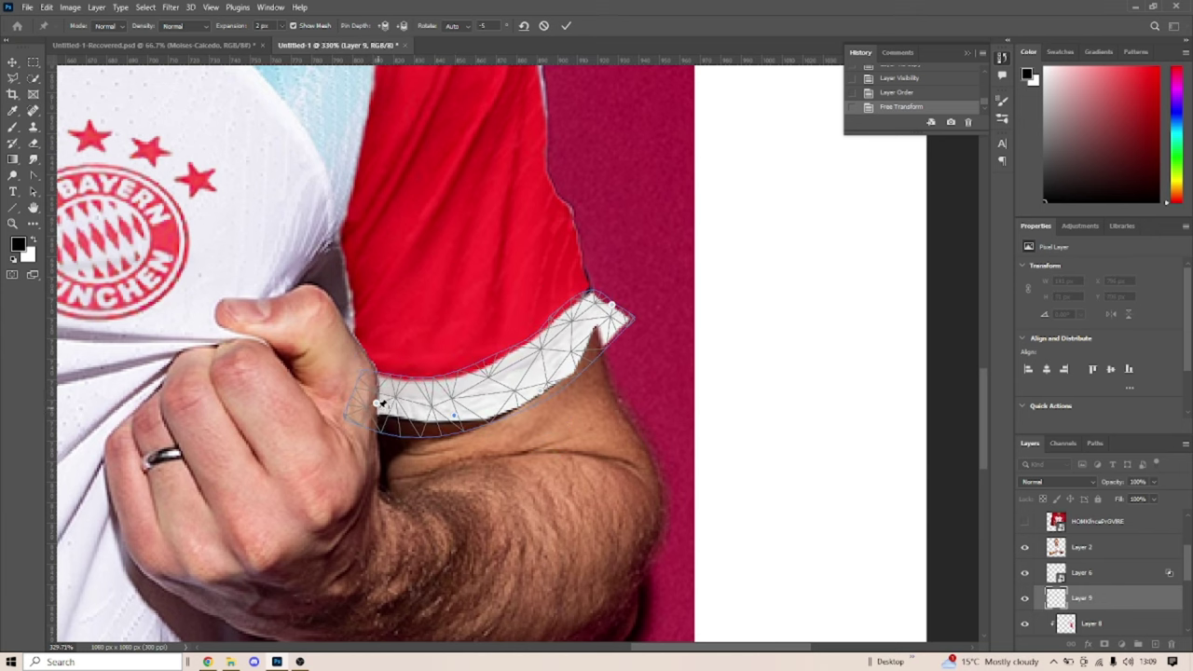
pyautogui.press('Return')
pyautogui.hotkey('ctrl', 'alt', 'g')
# Try a brush on the cuff, then undo the stray black stroke
pyautogui.press('b')
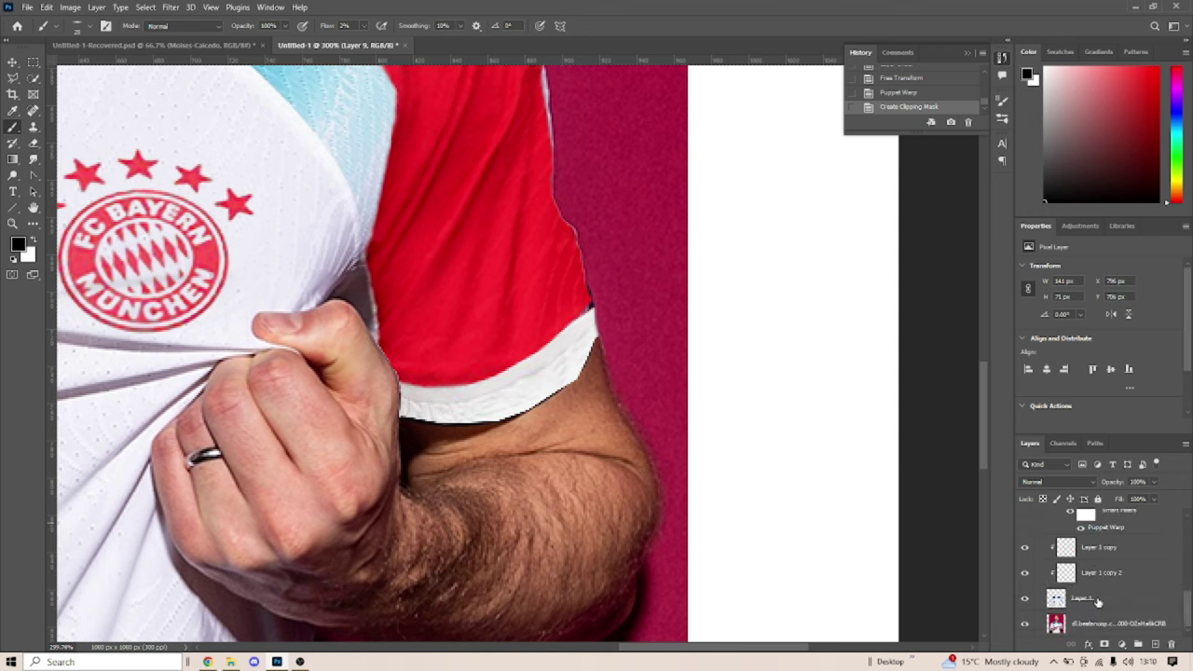
pyautogui.rightClick(566, 394)
pyautogui.click(560, 434)
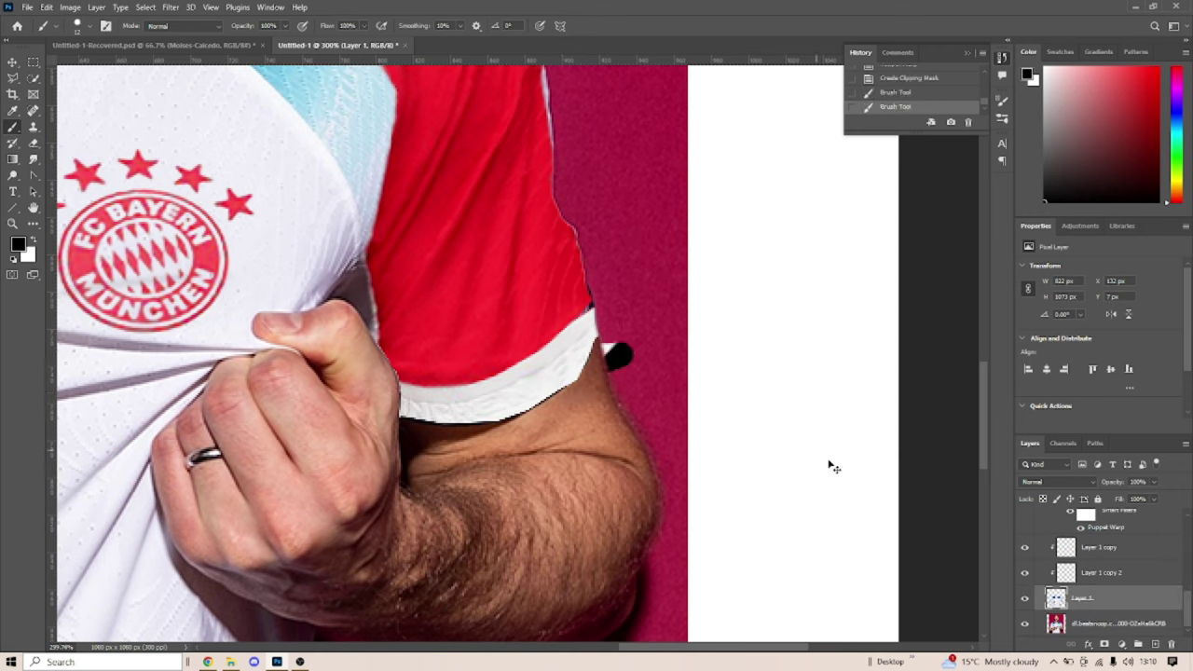
pyautogui.hotkey('ctrl', 'z')
pyautogui.scroll(3, 1063, 580)
# Move the cuff band onto the sleeve hem and pin-warp it diagonally along the hem
pyautogui.hotkey('ctrl', 't')
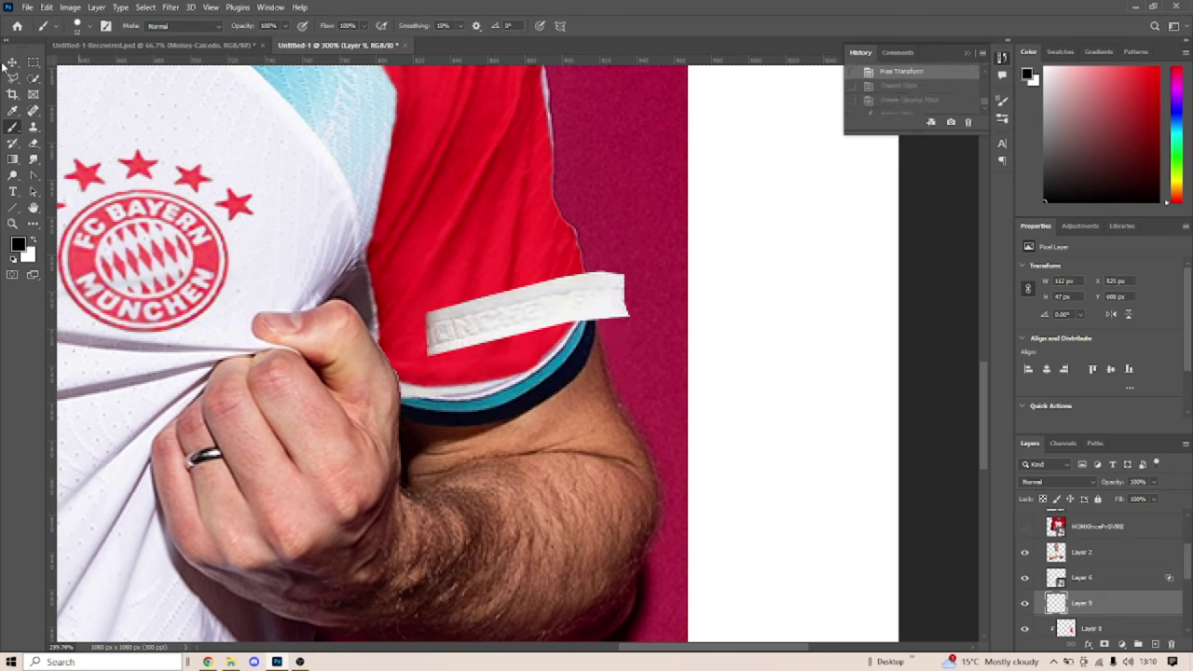
pyautogui.press('Return')
pyautogui.moveTo(1098, 600); pyautogui.dragTo(1081, 546)
pyautogui.hotkey('ctrl', 't')
pyautogui.rightClick(545, 385)
pyautogui.click(578, 571)
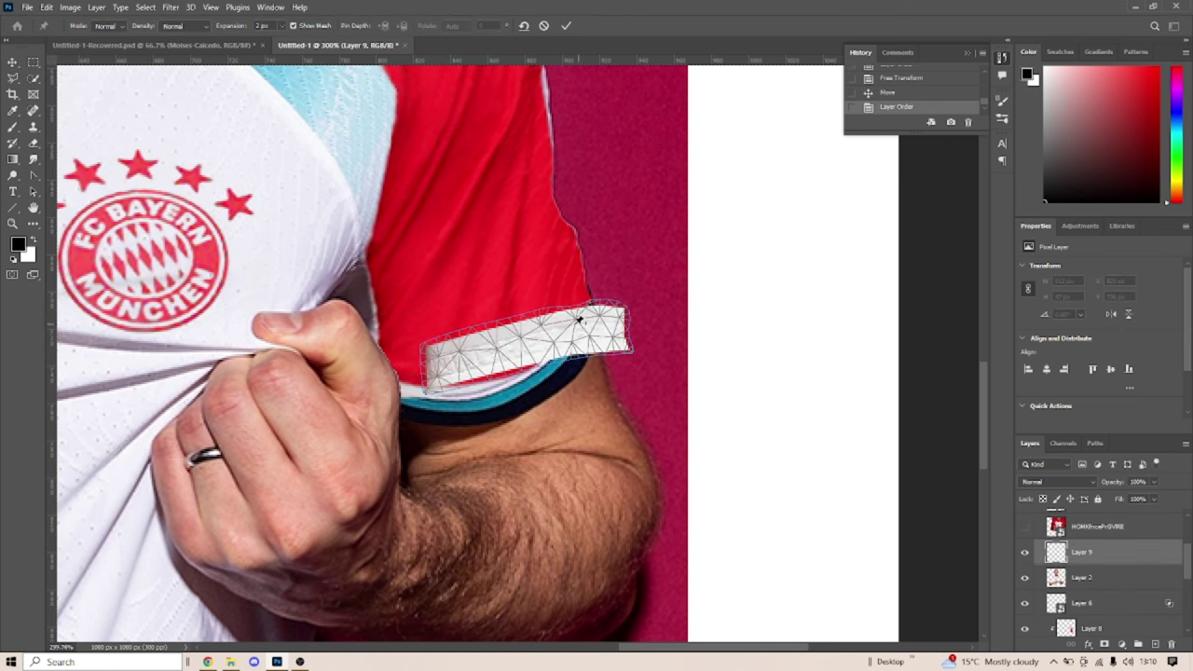
pyautogui.moveTo(544, 334)
pyautogui.mouseDown()
pyautogui.moveTo(559, 377)
pyautogui.moveTo(411, 403)
pyautogui.moveTo(503, 406)
pyautogui.mouseUp()
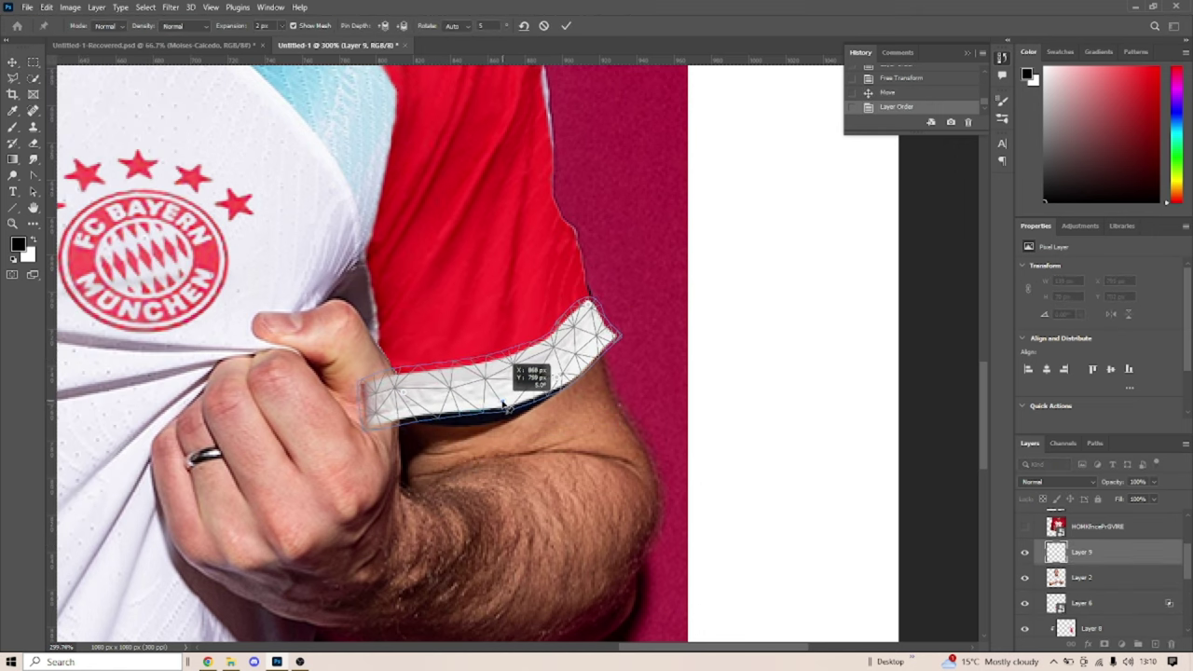
pyautogui.press('Return')
pyautogui.scroll(2, 446, 427)
# Set the band to 67% opacity and Warp it to follow the arm
pyautogui.press('6')
pyautogui.press('7')
pyautogui.hotkey('ctrl', 't')
pyautogui.rightClick(519, 175)
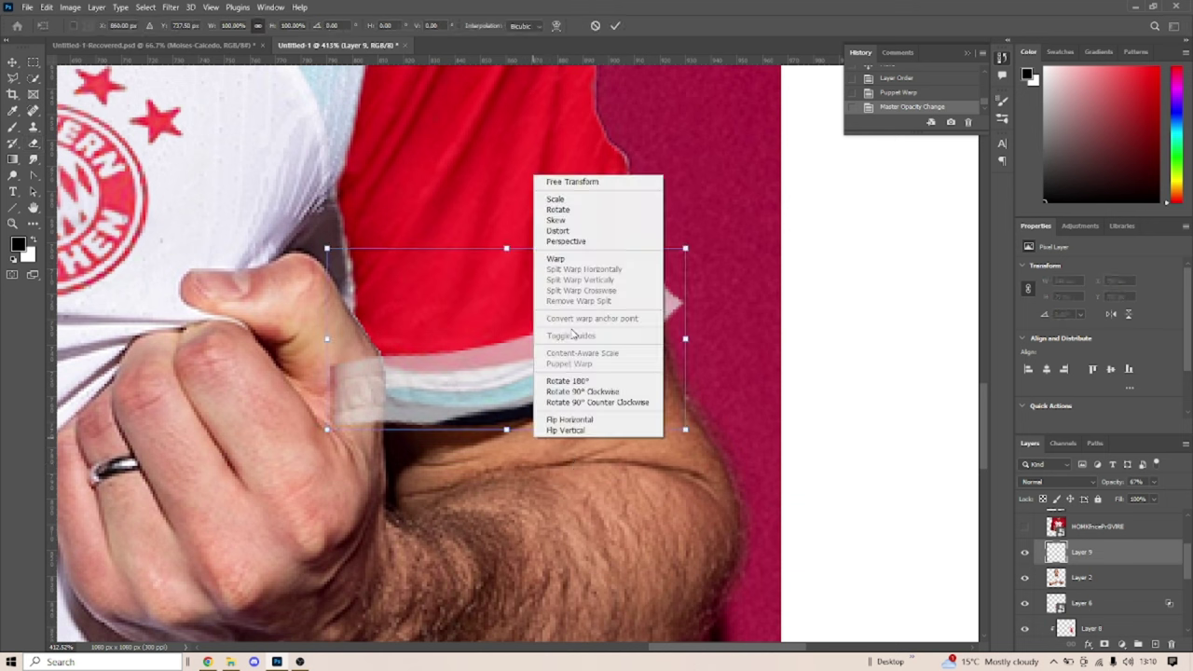
pyautogui.click(560, 252)
pyautogui.press('Return')
pyautogui.press('e')
pyautogui.moveTo(401, 434); pyautogui.dragTo(439, 433)
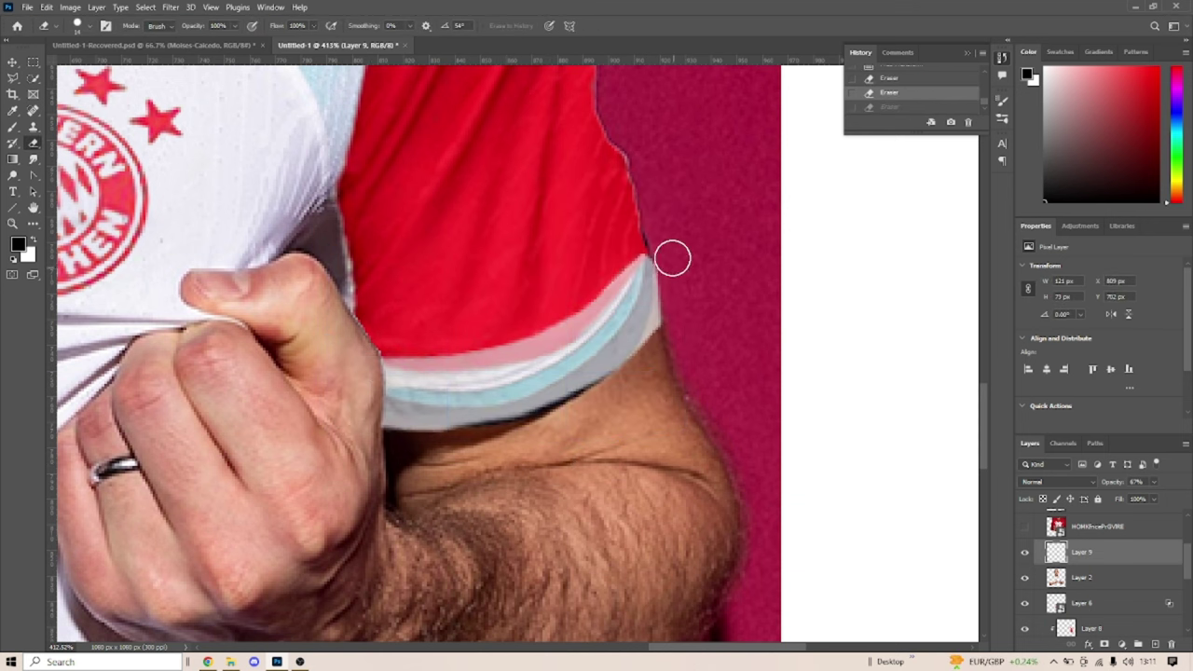
# Restore the band to full opacity and zoom out to view the whole image
pyautogui.press('0')
pyautogui.hotkey('ctrl', '0')
pyautogui.scroll(3, 820, 458)
pyautogui.hotkey('ctrl', 't')
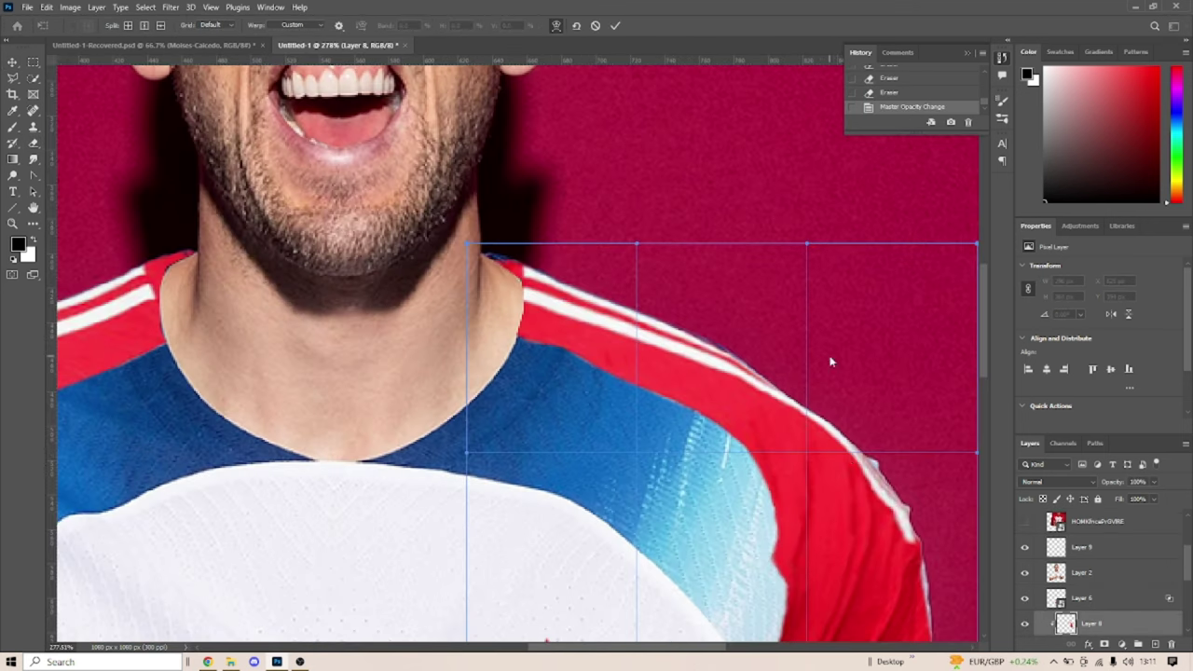
# Pin-warp Layer 8's sleeve, pushing the upper part onto the shoulder and bending the lower part down
pyautogui.press('Return')
pyautogui.scroll(-5, 792, 551)
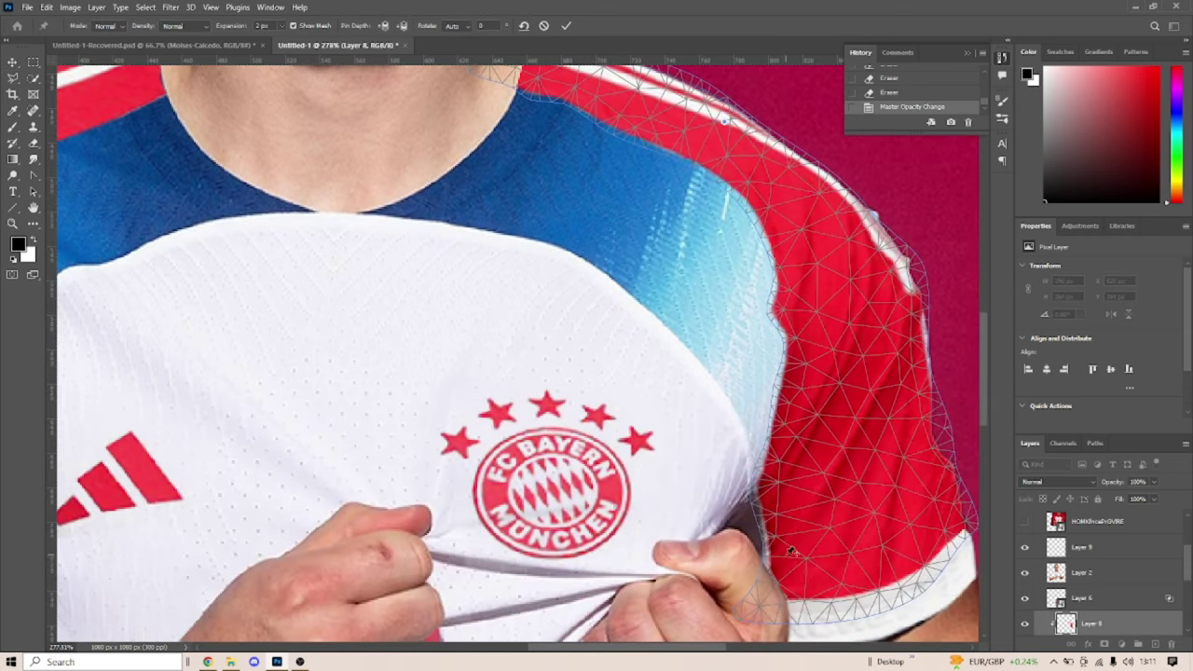
pyautogui.moveTo(915, 320); pyautogui.dragTo(924, 324)
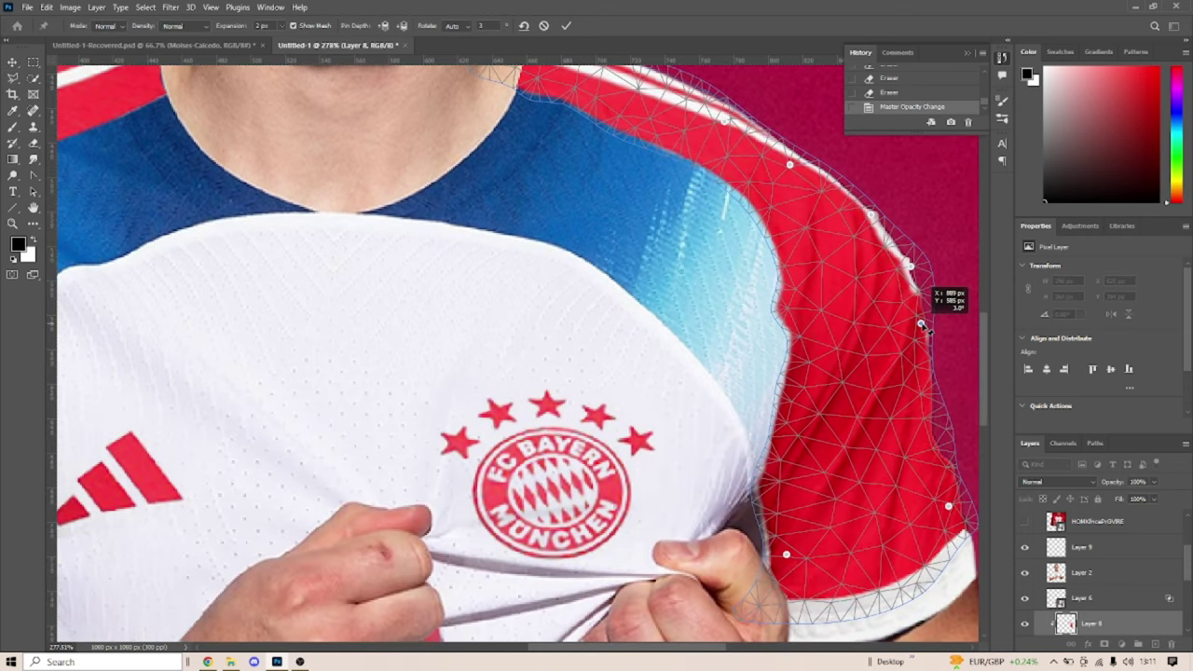
pyautogui.moveTo(787, 555); pyautogui.dragTo(770, 574)
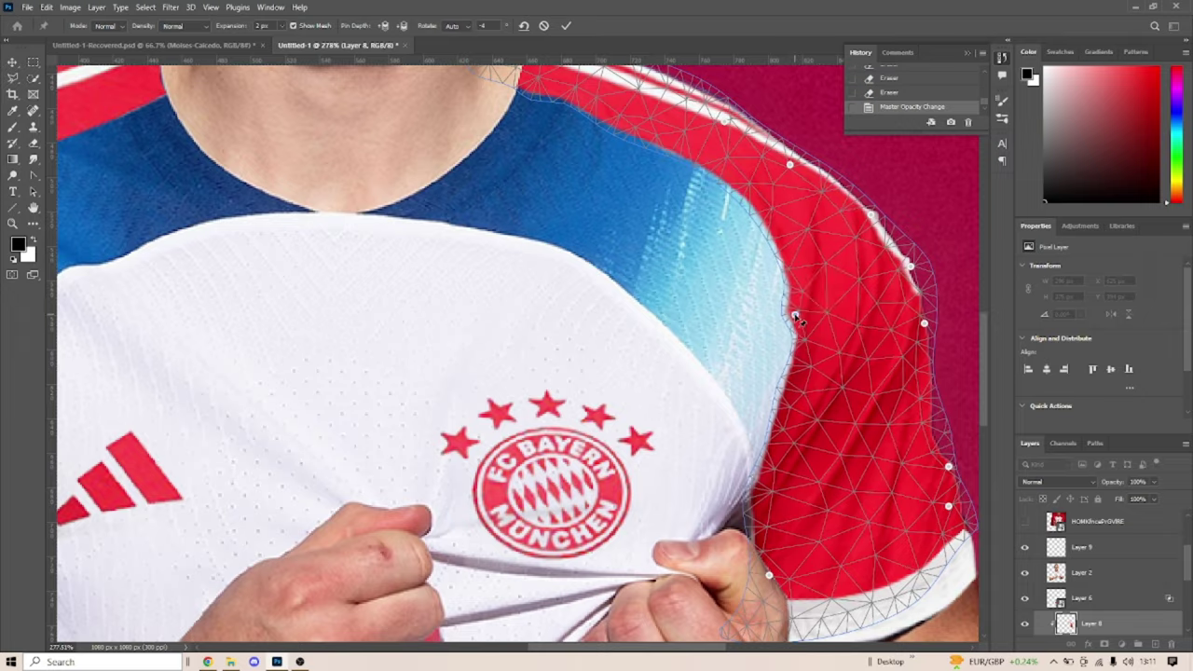
pyautogui.press('Return')
pyautogui.hotkey('ctrl', '0')
pyautogui.scroll(3, 508, 430)
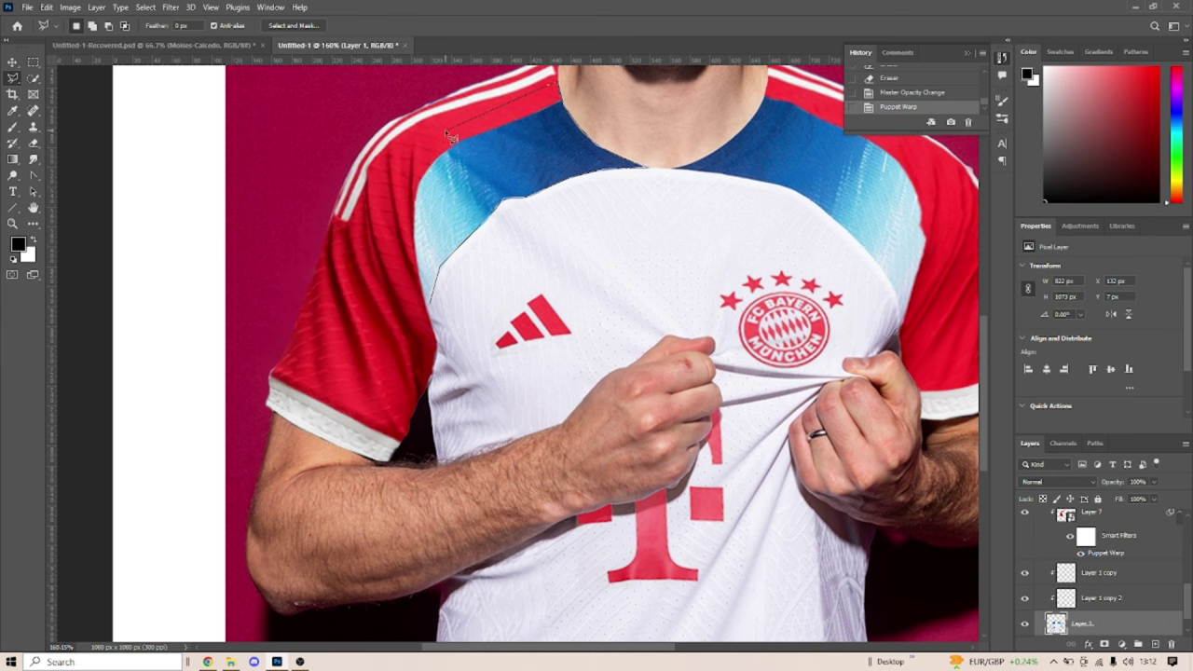
# Content-Aware Fill the blue left shoulder selection onto a new layer clipped to the shirt
pyautogui.scroll(3, 502, 243)
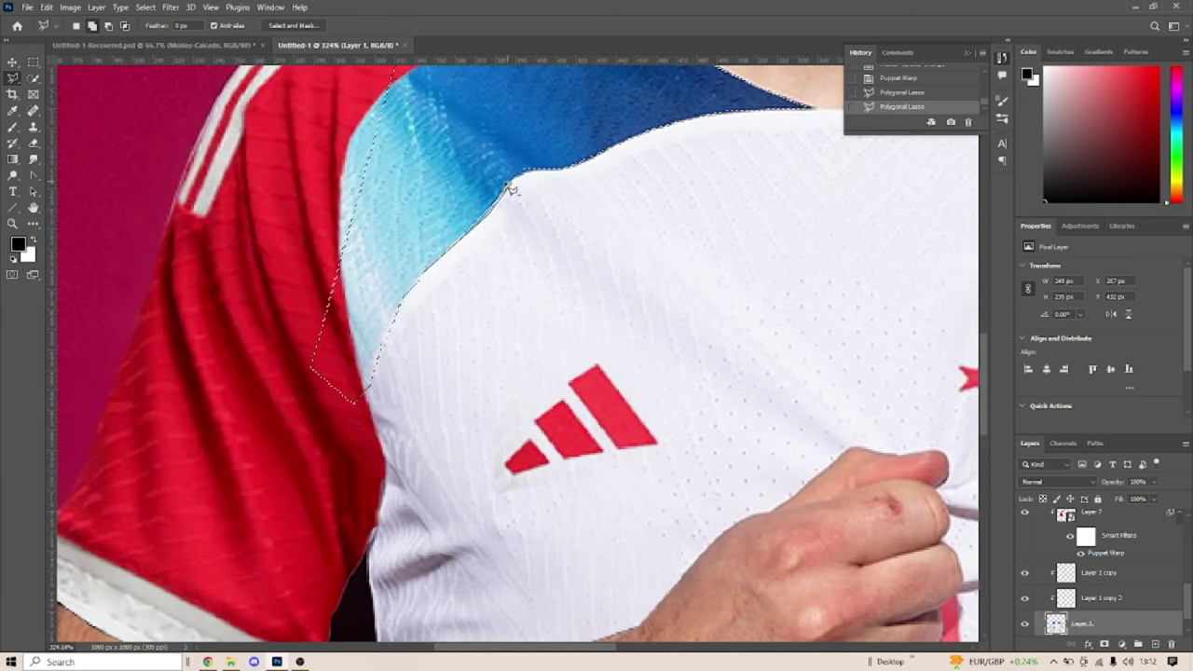
pyautogui.scroll(3, 662, 239)
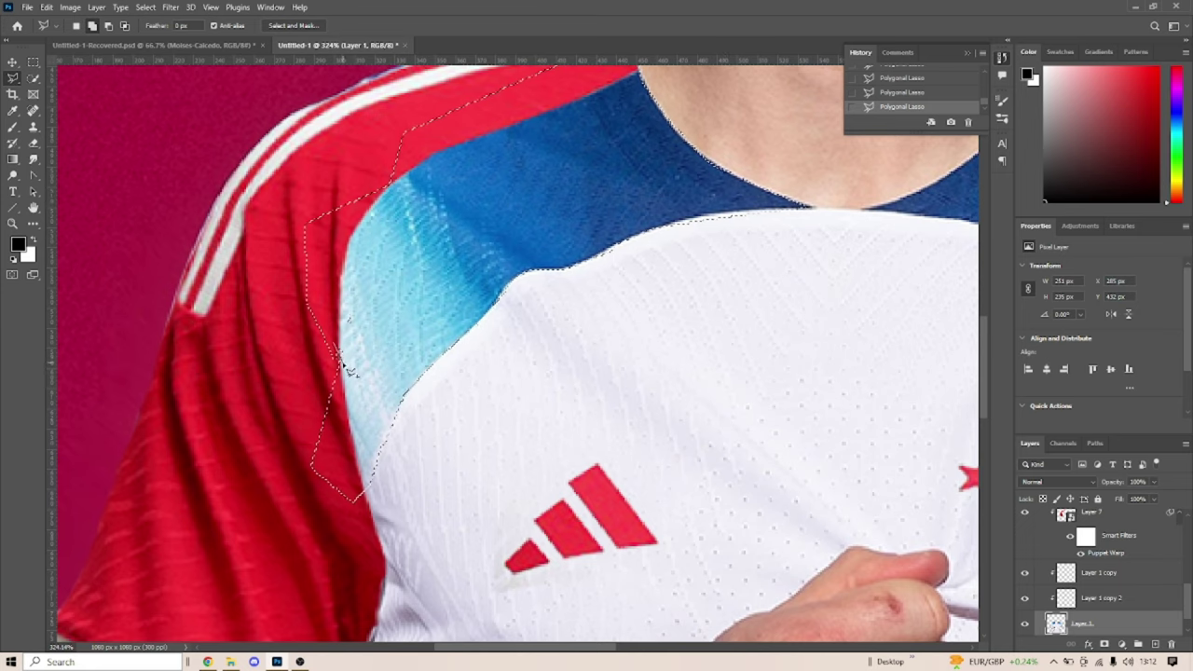
pyautogui.rightClick(349, 370)
pyautogui.click(426, 495)
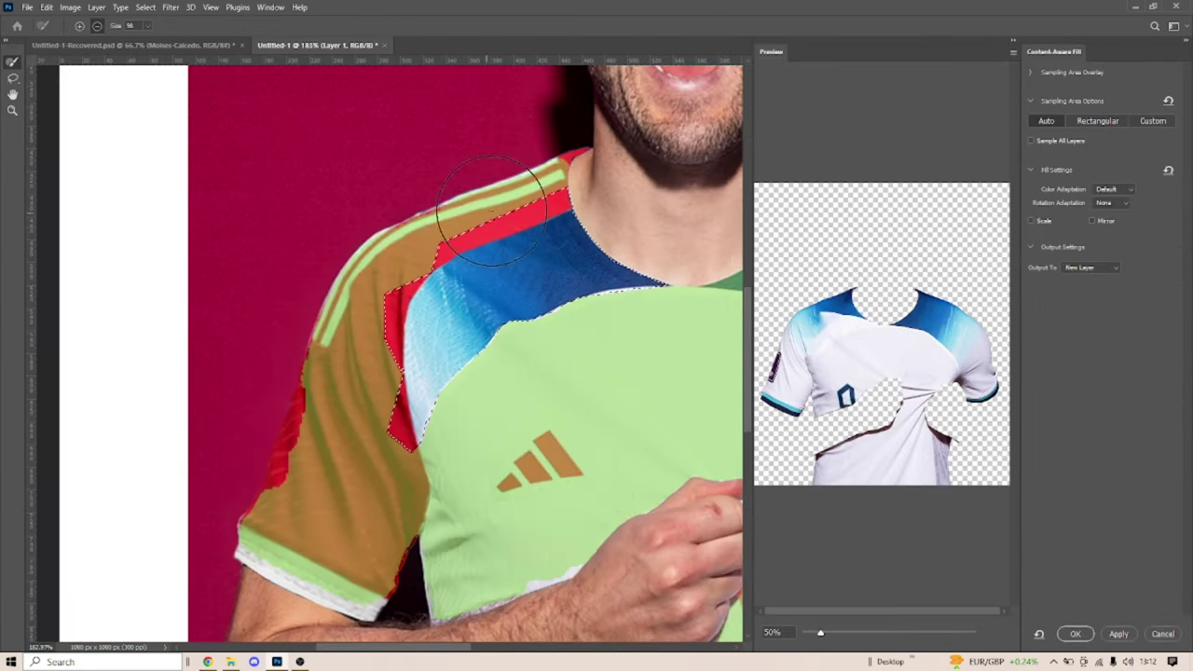
pyautogui.scroll(-2, 492, 210)
pyautogui.scroll(-2, 372, 492)
pyautogui.scroll(-2, 636, 303)
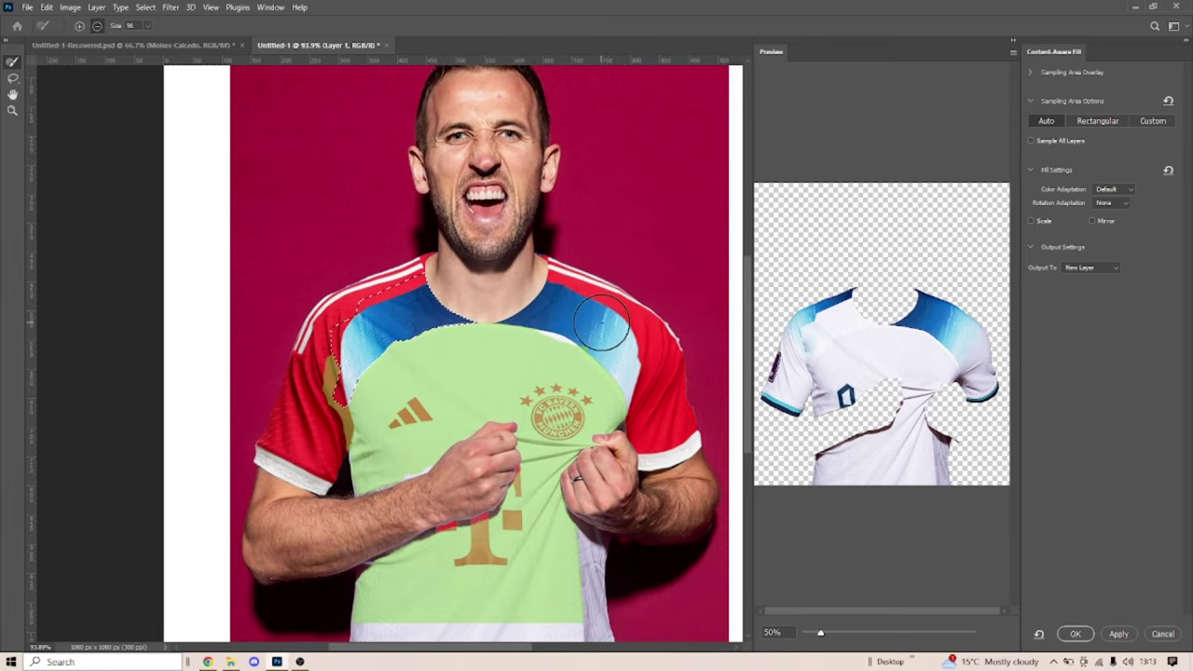
pyautogui.click(1075, 634)
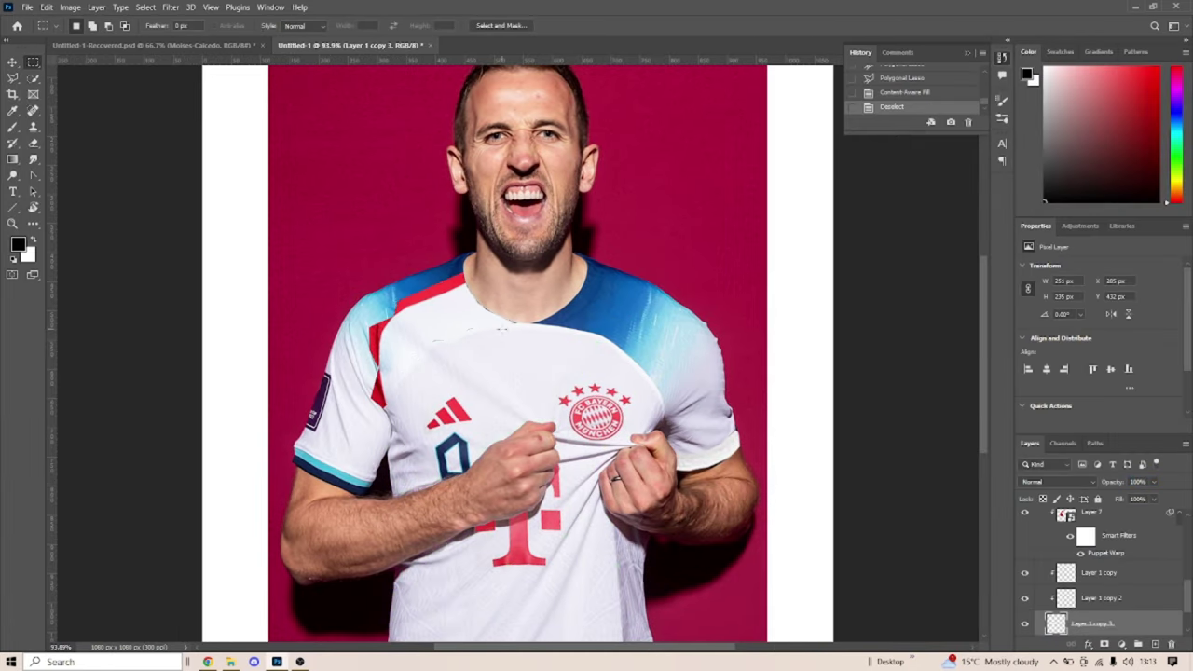
pyautogui.hotkey('ctrl', 'alt', 'g')
# Spot-heal a leftover mark near the collar, then target the base shirt Layer 1
pyautogui.scroll(3, 461, 393)
pyautogui.scroll(2, 461, 393)
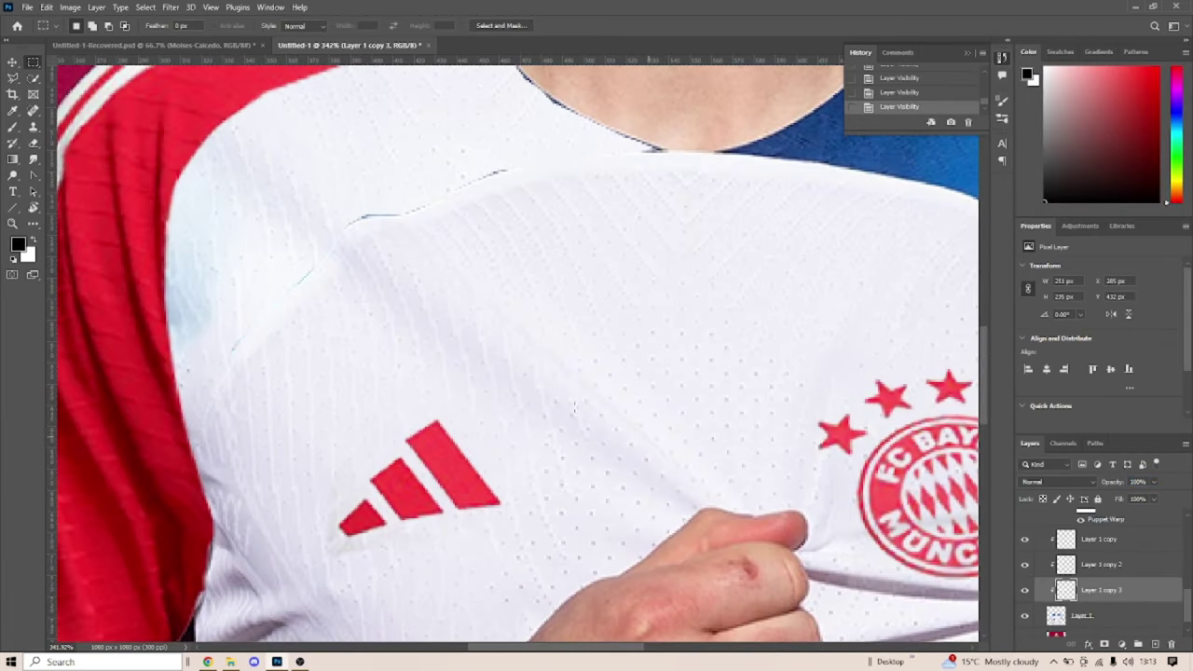
pyautogui.hotkey('ctrl', 'w')
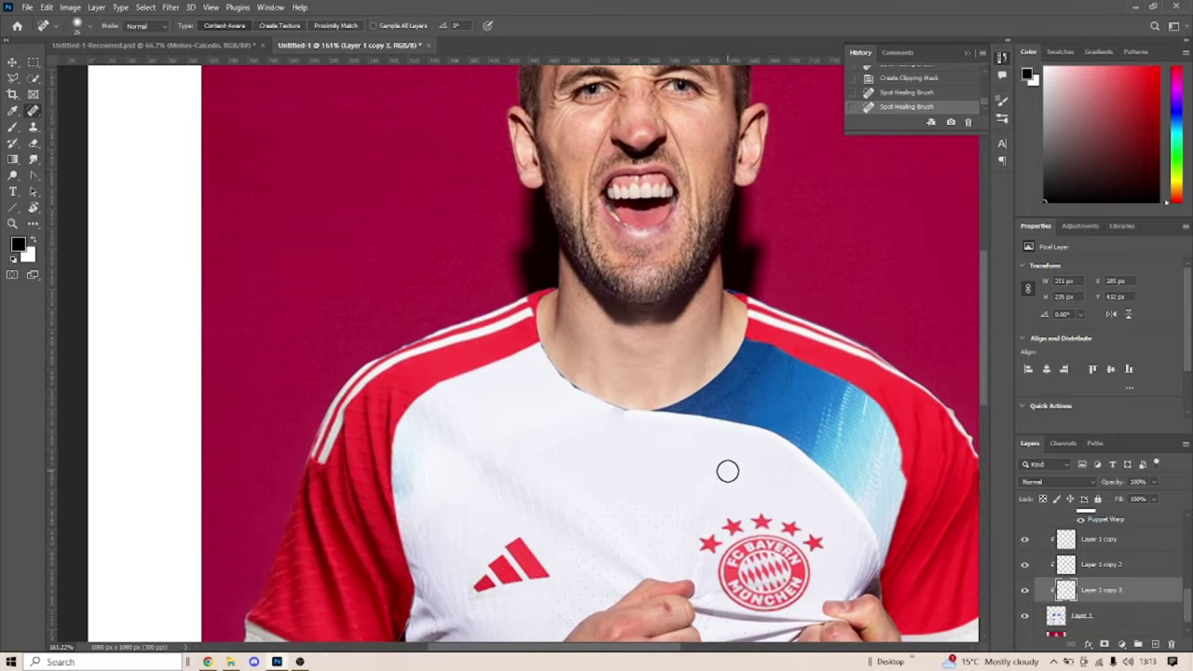
pyautogui.click(417, 479)
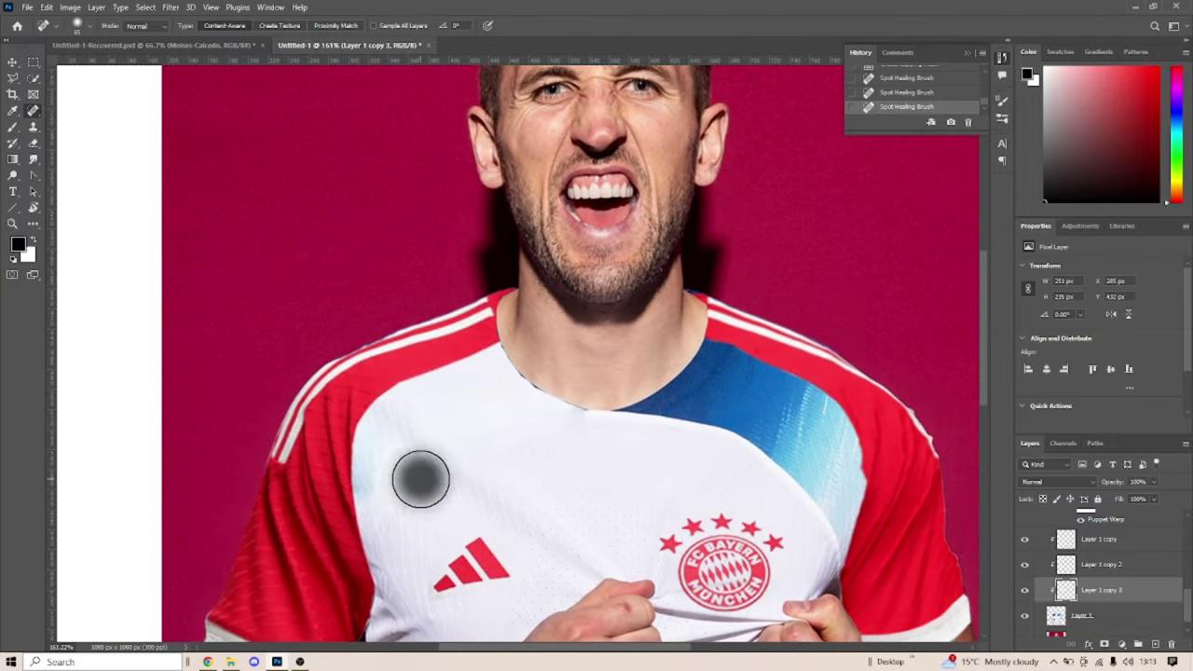
pyautogui.scroll(3, 388, 495)
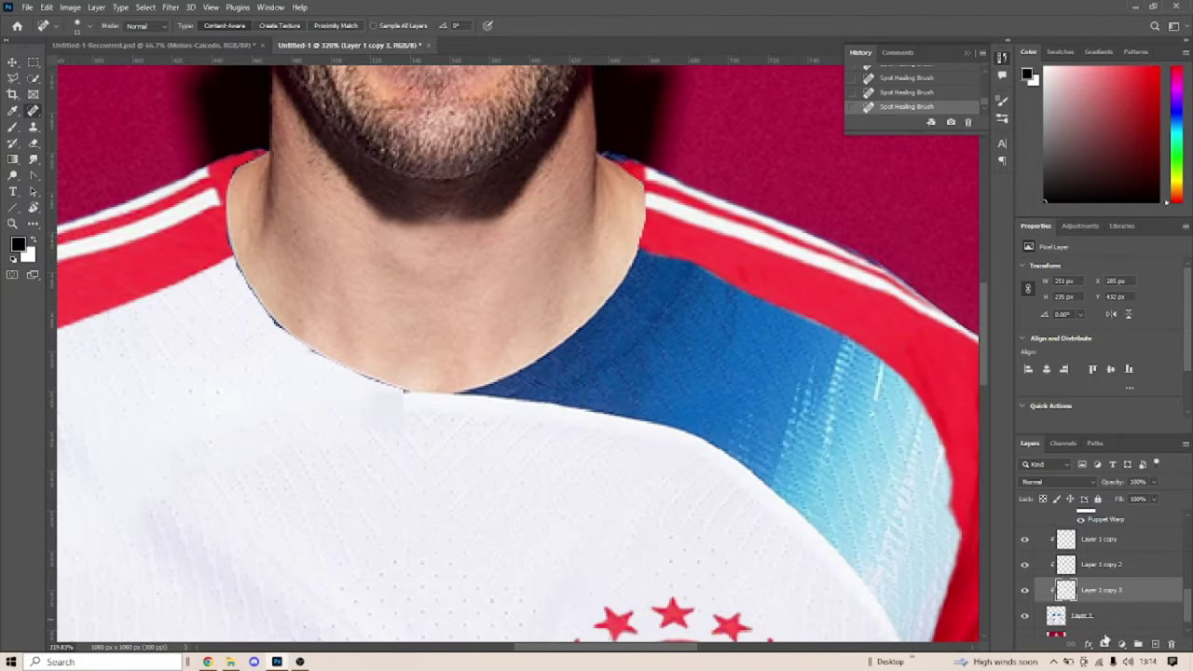
pyautogui.click(1081, 616)
pyautogui.press('l')
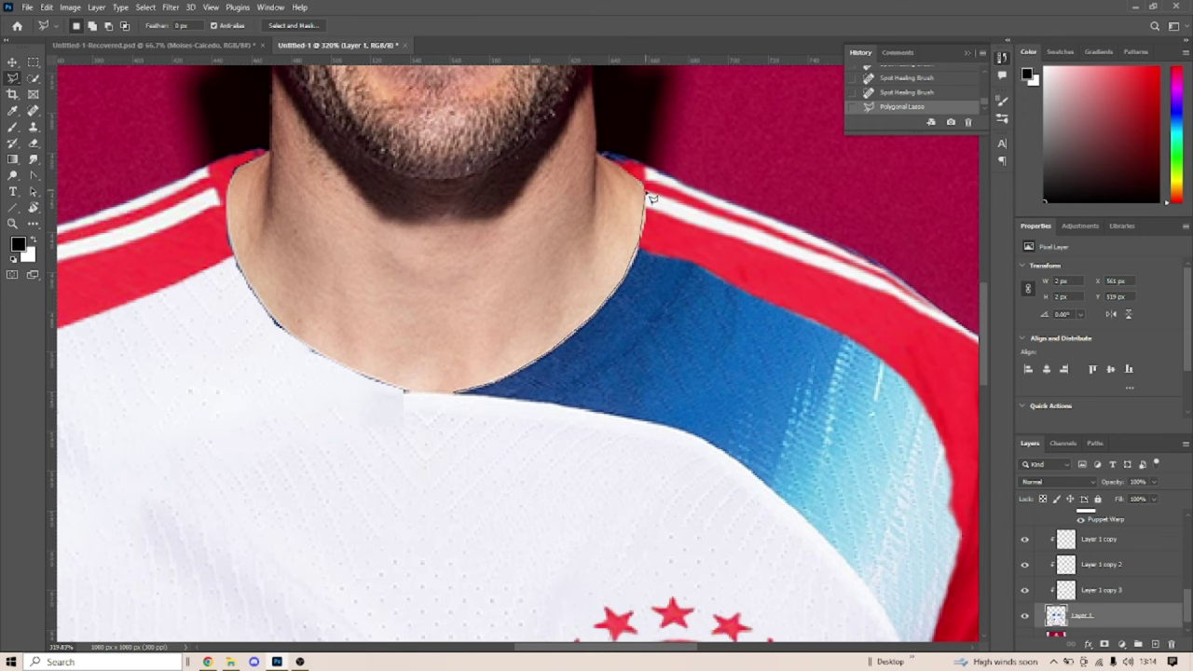
# Select the blue right shoulder panel and Content-Aware Fill it onto new Layer 1 copy 4
pyautogui.click(977, 338)
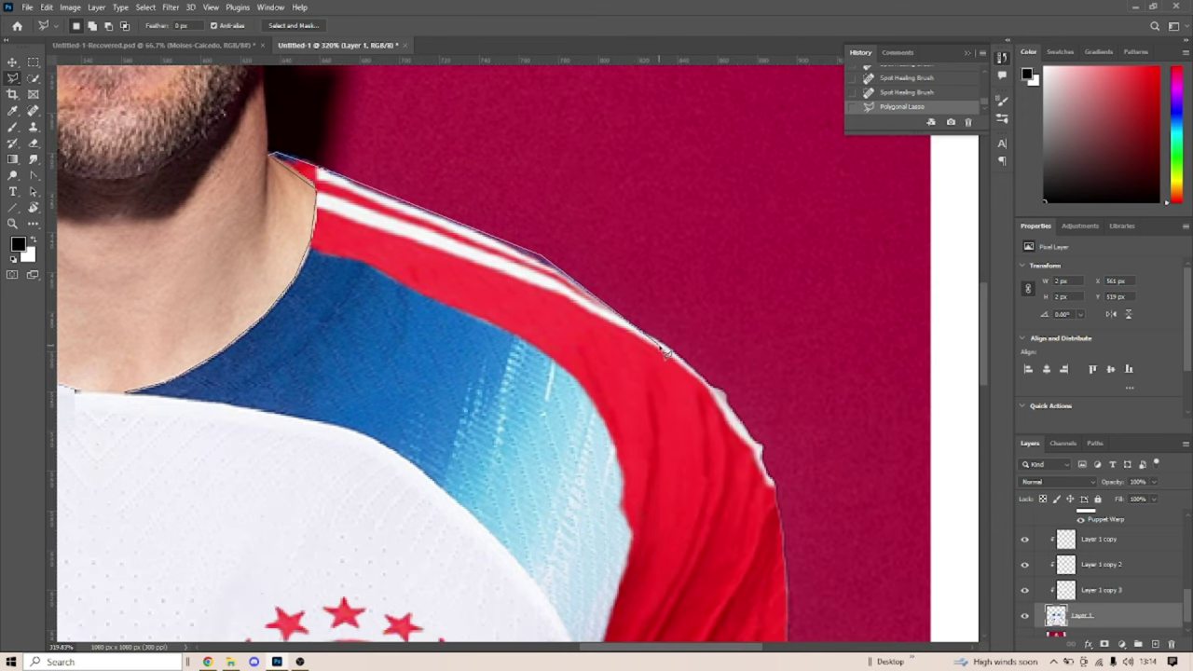
pyautogui.scroll(-3, 587, 508)
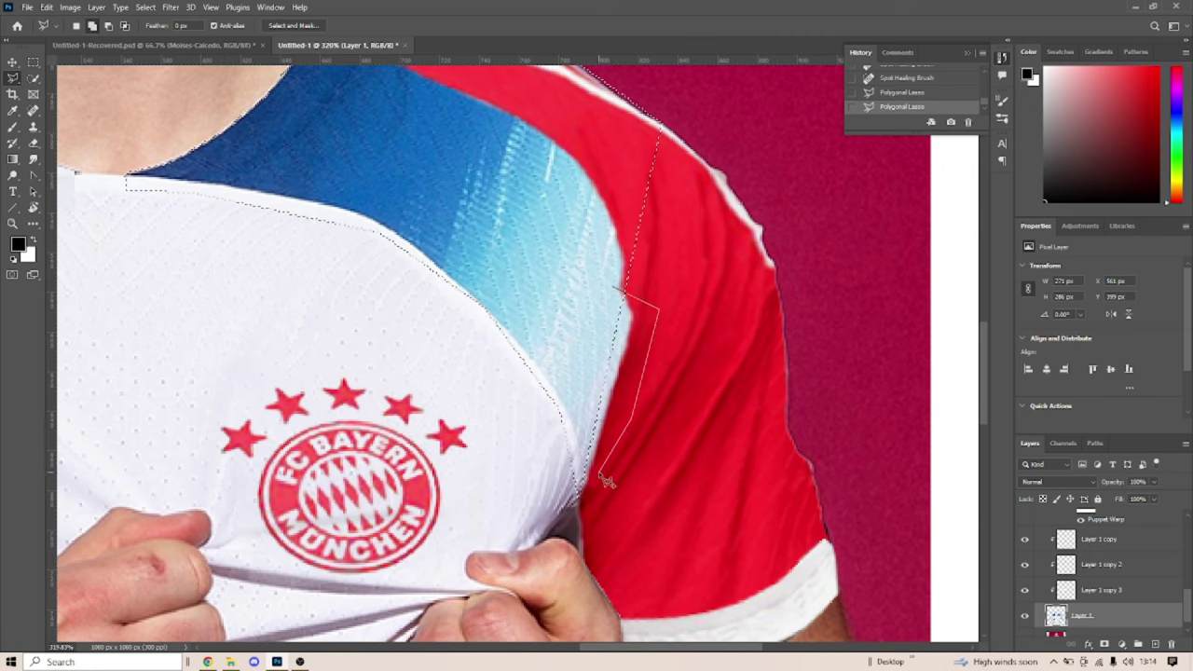
pyautogui.click(604, 478)
pyautogui.rightClick(559, 181)
pyautogui.click(625, 362)
pyautogui.click(1145, 634)
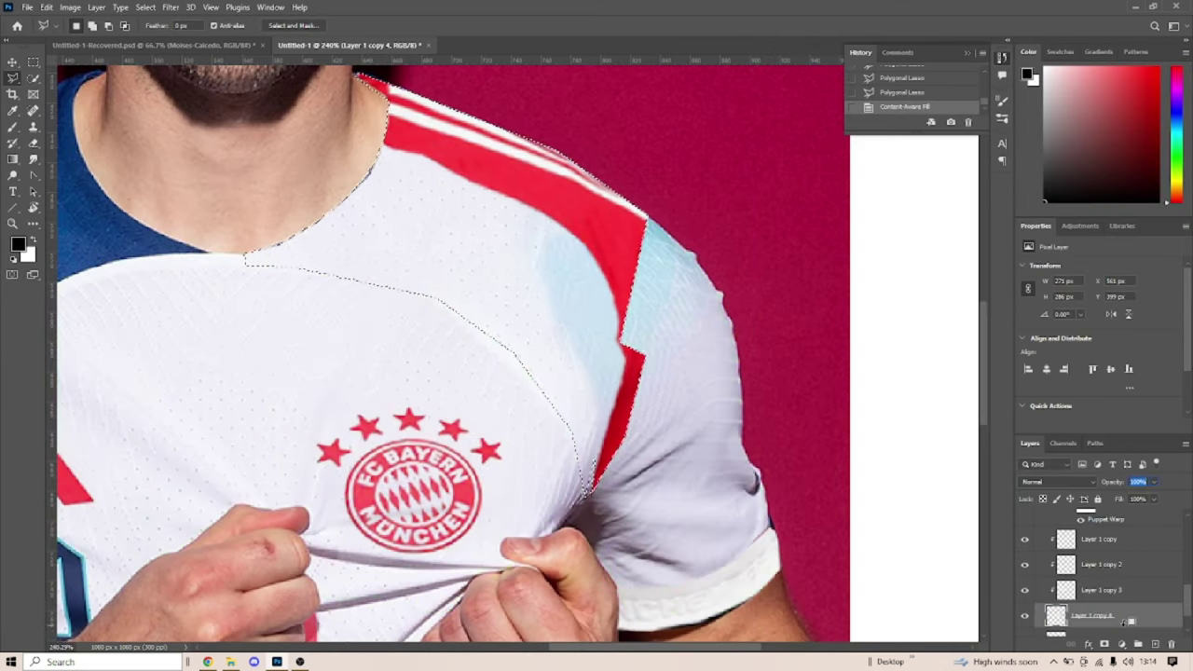
pyautogui.scroll(-2, 350, 460)
# Spot-heal the seam below the collar with the healing brush
pyautogui.press('j')
pyautogui.moveTo(532, 226)
pyautogui.mouseDown()
pyautogui.moveTo(565, 404)
pyautogui.moveTo(410, 345)
pyautogui.mouseUp()
pyautogui.scroll(-1, 466, 373)
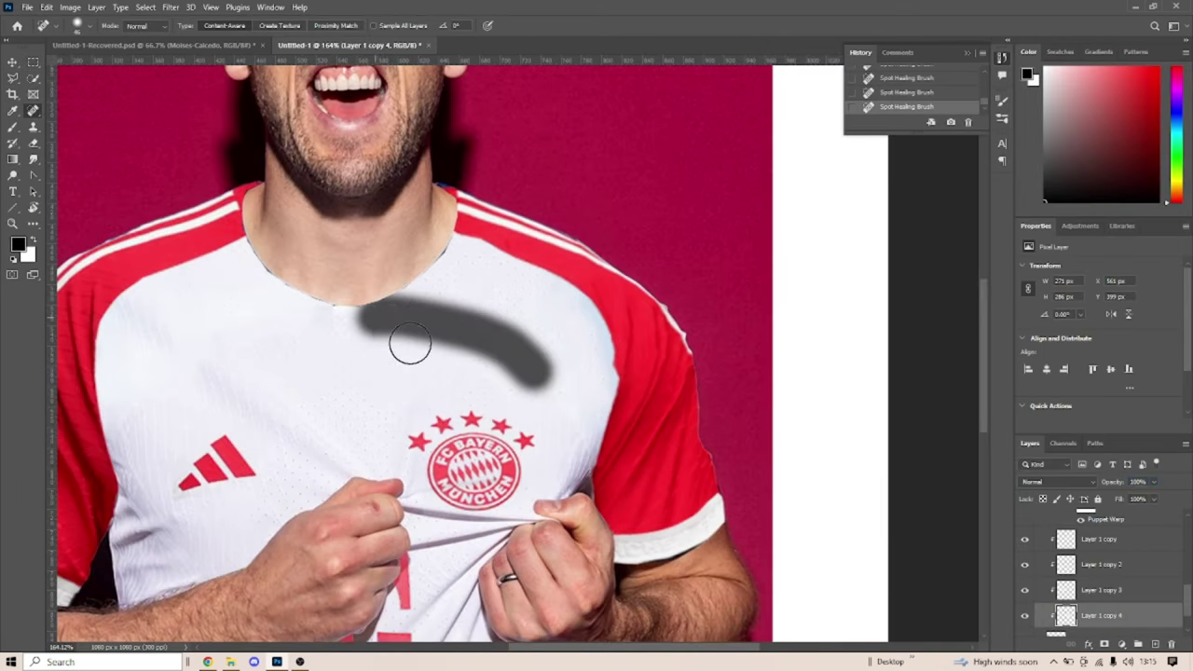
pyautogui.scroll(5, 373, 401)
pyautogui.hotkey('alt', '[')
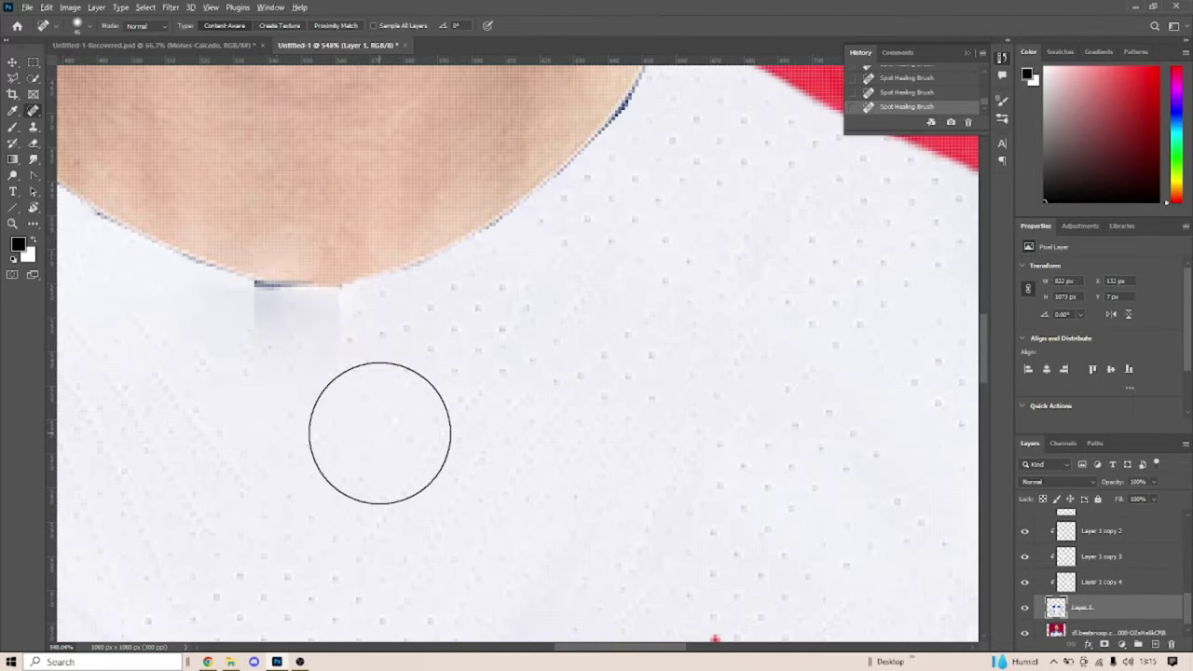
pyautogui.scroll(-5, 379, 432)
# Heal the fabric below the neck on the fill layers and show the Bayern shirt layer
pyautogui.hotkey('alt', ']')
pyautogui.moveTo(371, 371); pyautogui.dragTo(355, 513)
pyautogui.scroll(5, 354, 513)
pyautogui.hotkey('alt', ']')
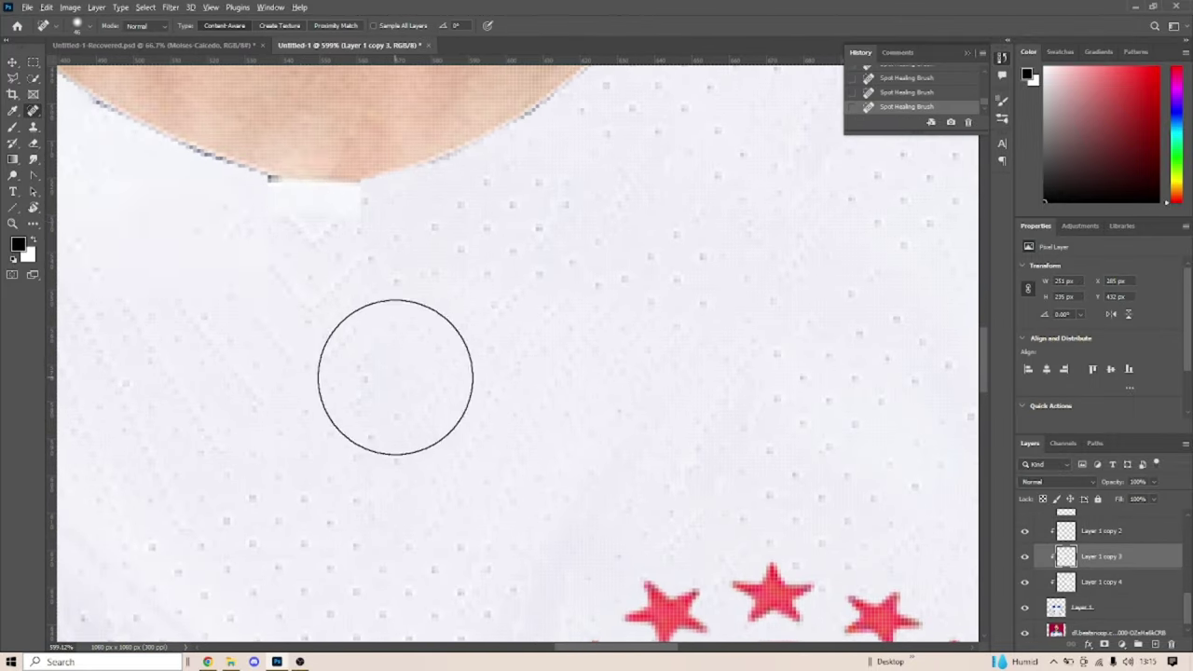
pyautogui.scroll(-5, 395, 377)
pyautogui.click(1025, 615)
# Select the Bayern red collar with the Polygonal Lasso
pyautogui.press('l')
pyautogui.scroll(5, 678, 394)
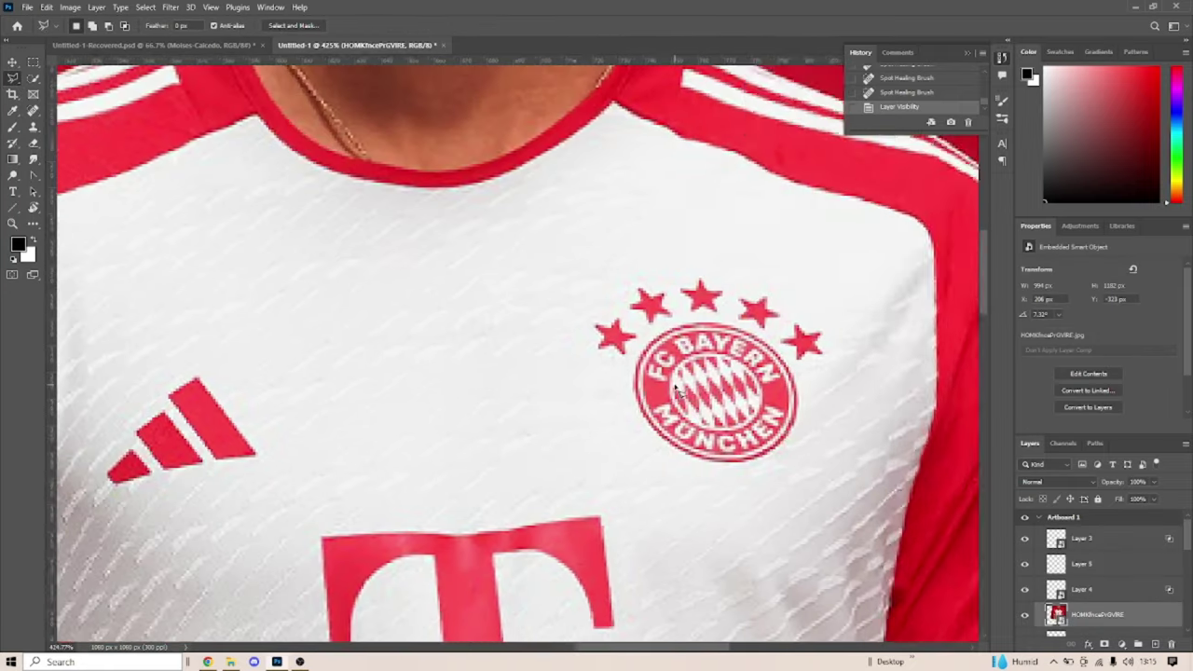
pyautogui.scroll(3, 678, 394)
pyautogui.rightClick(678, 393)
pyautogui.press('Escape')
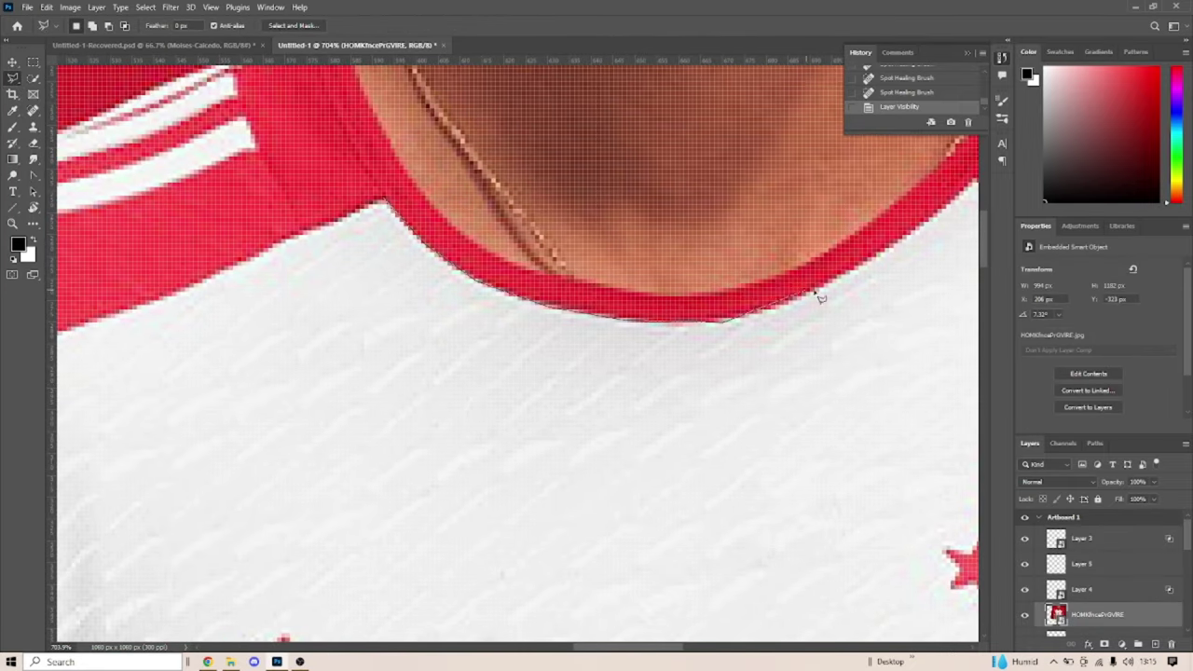
pyautogui.scroll(-5, 820, 296)
pyautogui.scroll(5, 761, 382)
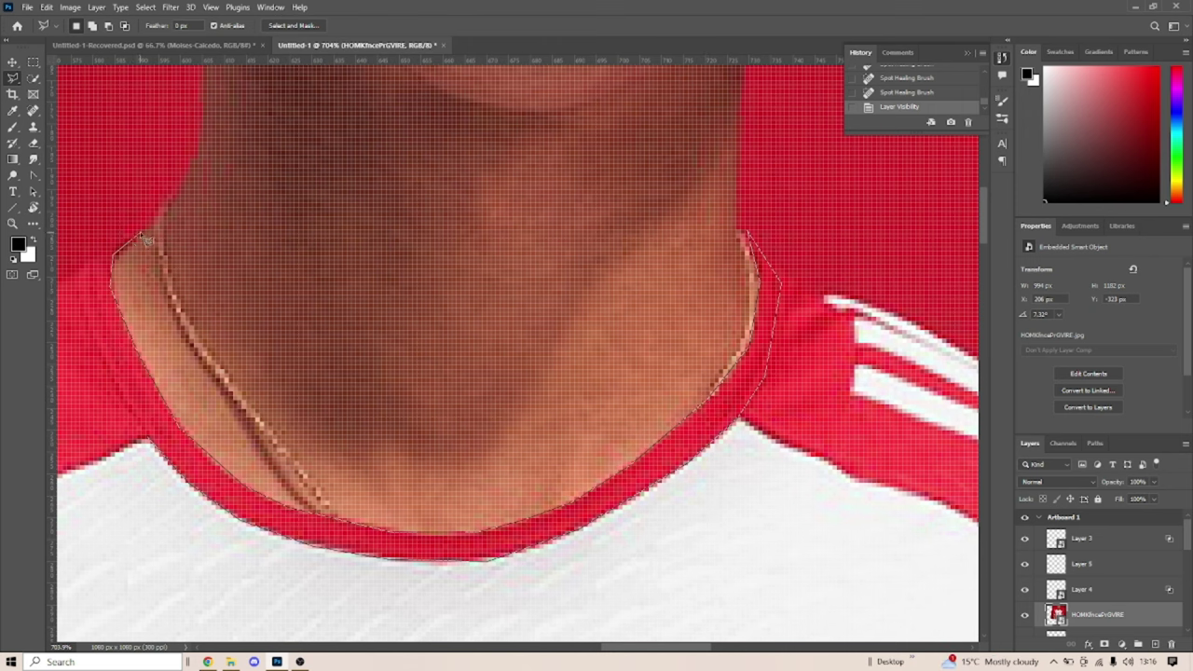
pyautogui.click(108, 369)
pyautogui.scroll(2, 800, 382)
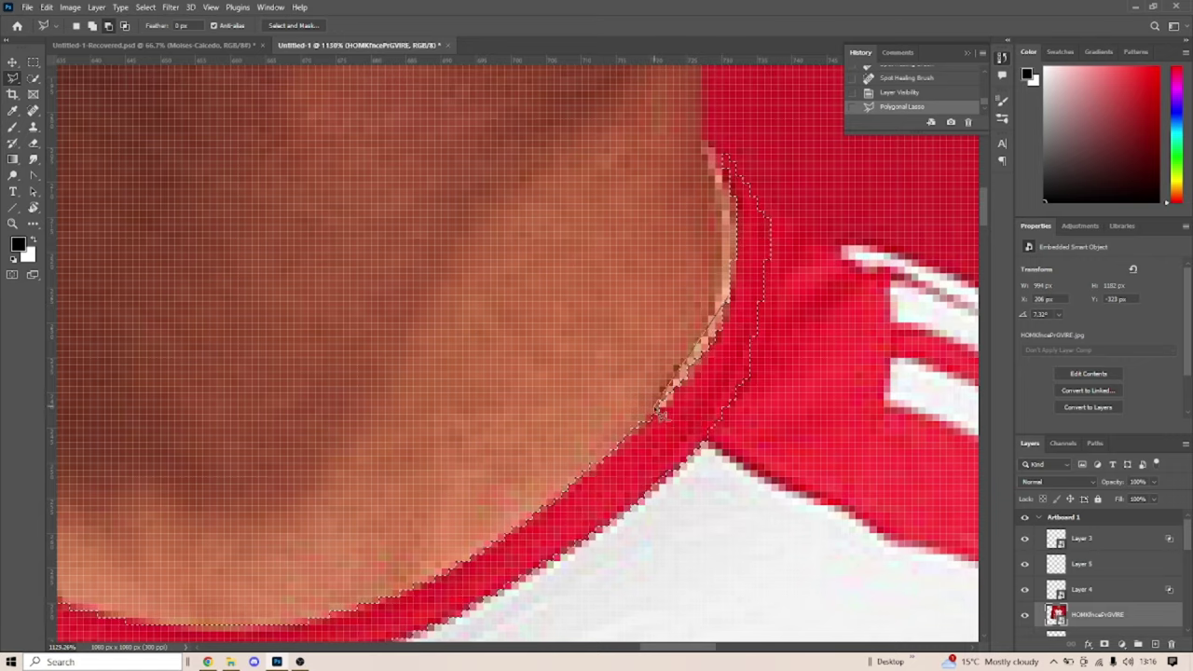
pyautogui.click(737, 331)
pyautogui.scroll(-2, 732, 325)
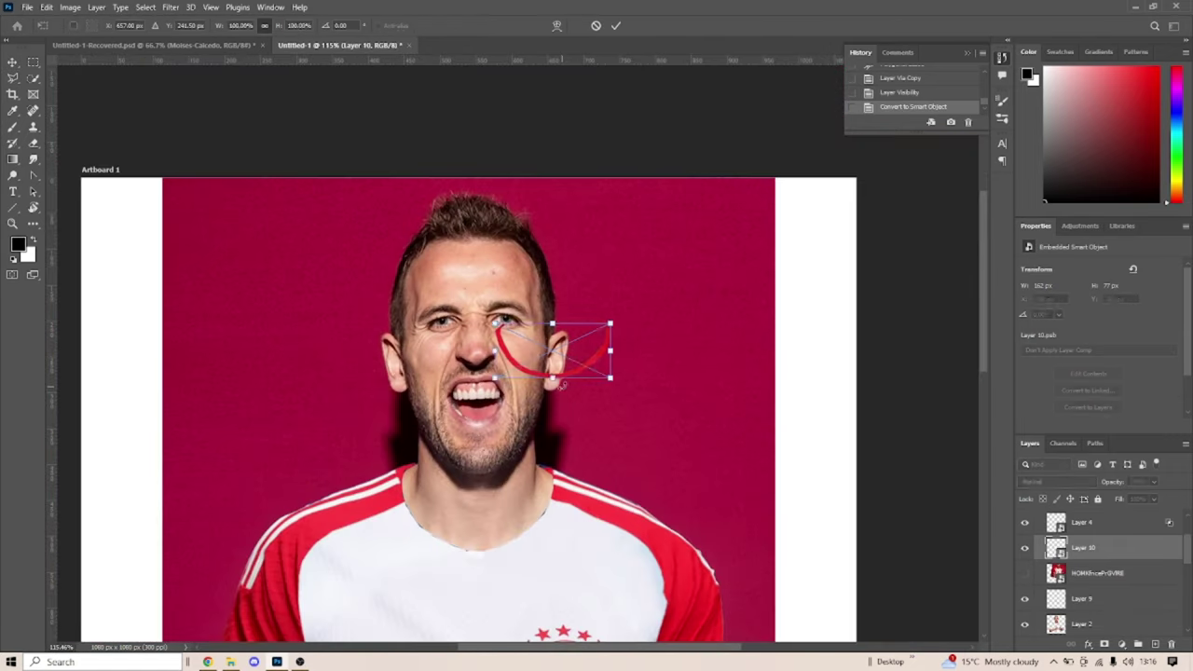
# Place the copied collar on the neckline and Puppet Warp it, pinning its side and lowering the bottom
pyautogui.moveTo(560, 354); pyautogui.dragTo(479, 514)
pyautogui.scroll(2, 476, 522)
pyautogui.press('Return')
pyautogui.click(45, 6)
pyautogui.click(84, 252)
pyautogui.click(337, 430)
pyautogui.click(626, 384)
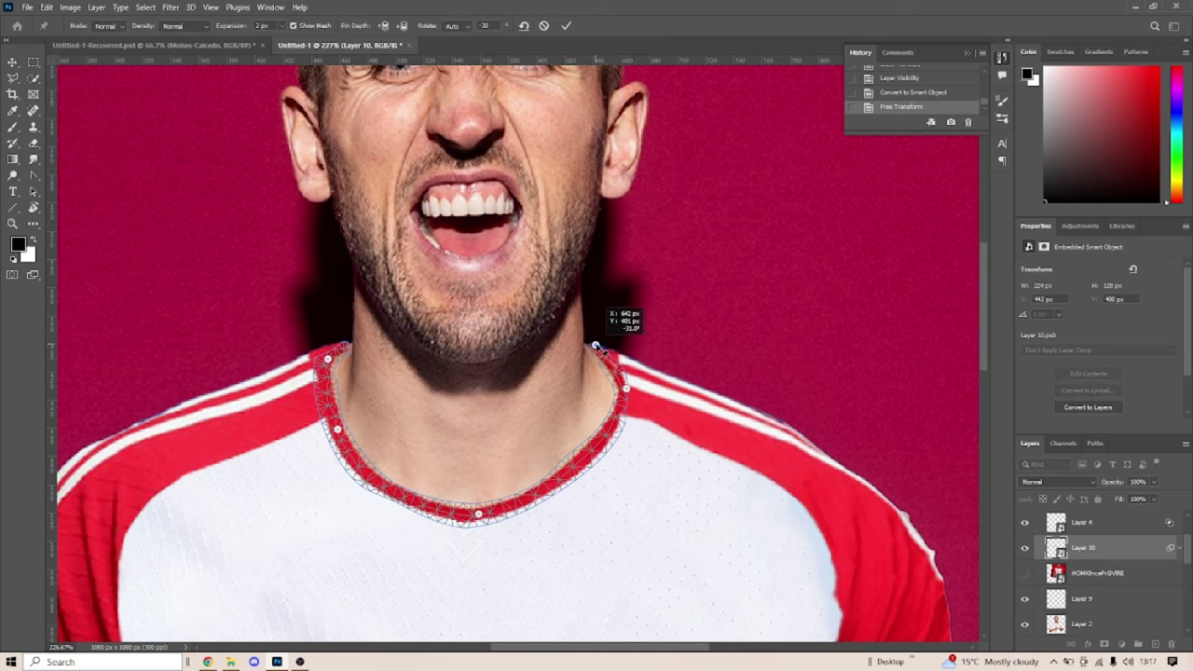
pyautogui.press('Return')
# Resize the collar piece, warp it again along the neckline and fit the image in view
pyautogui.scroll(2, 560, 527)
pyautogui.hotkey('ctrl', 't')
pyautogui.press('Return')
pyautogui.click(46, 6)
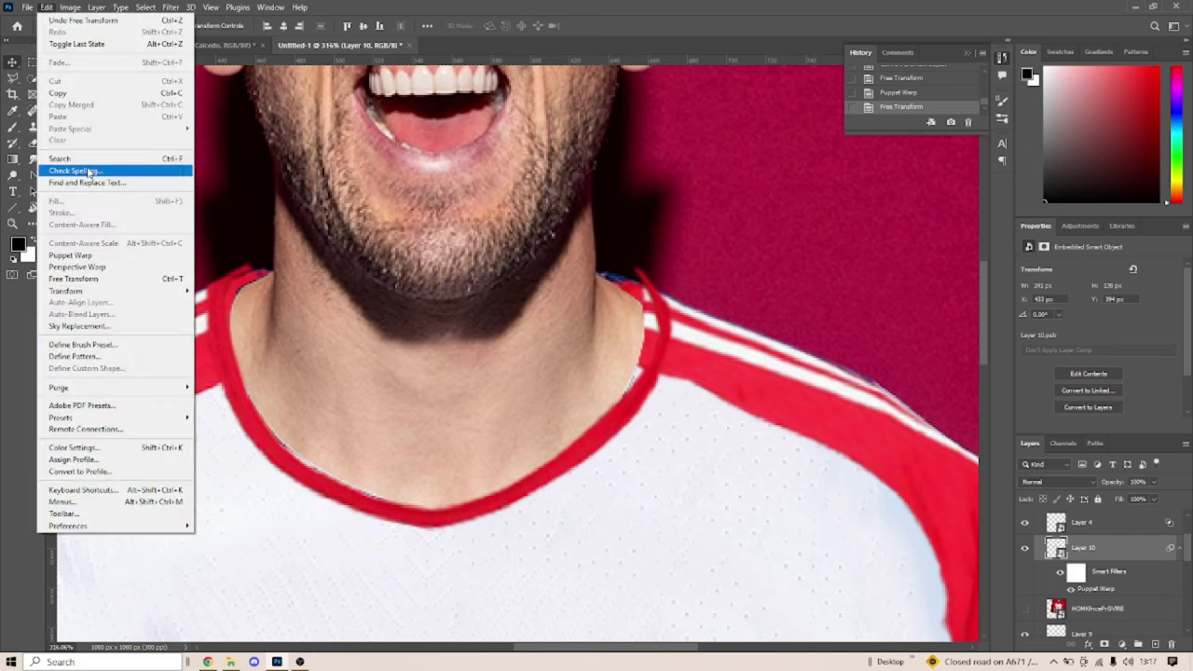
pyautogui.click(84, 253)
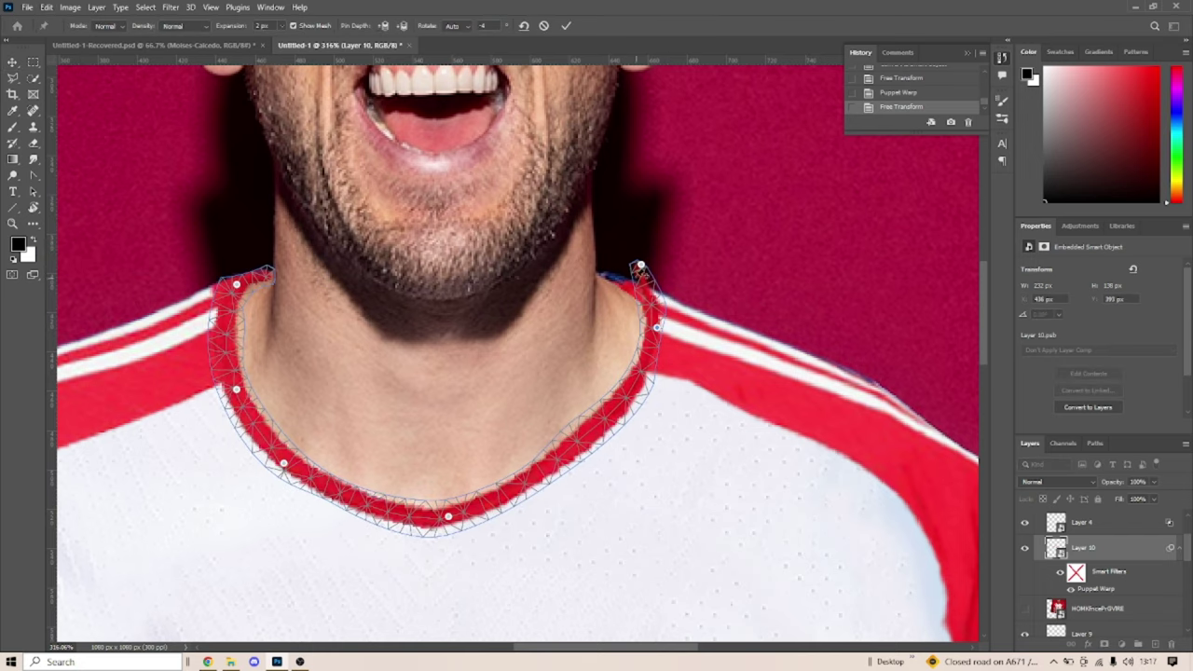
pyautogui.press('Return')
pyautogui.hotkey('ctrl', '0')
pyautogui.scroll(5, 603, 399)
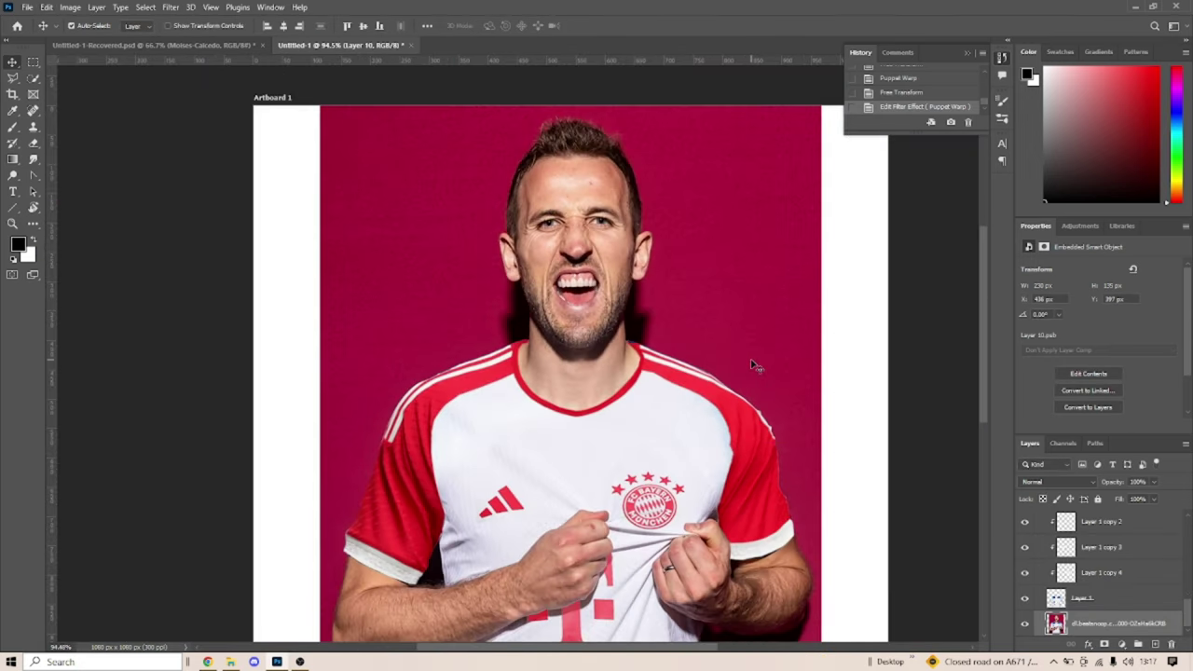
# Puppet Warp the collar piece again and apply the warp
pyautogui.scroll(3, 773, 367)
pyautogui.scroll(2, 714, 387)
pyautogui.scroll(3, 793, 407)
pyautogui.click(46, 6)
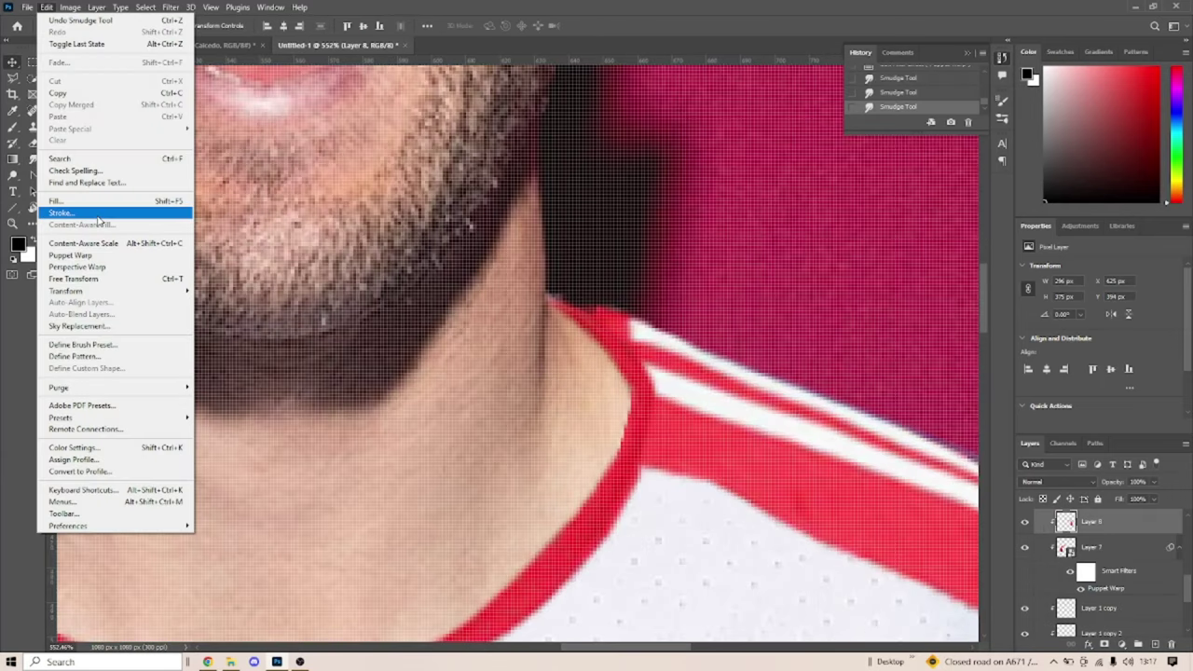
pyautogui.click(84, 253)
pyautogui.press('Return')
pyautogui.scroll(3, 612, 472)
# Brush touch-ups on Layer 1 at the collar, then add a new layer above for edge work
pyautogui.click(1126, 606)
pyautogui.press('b')
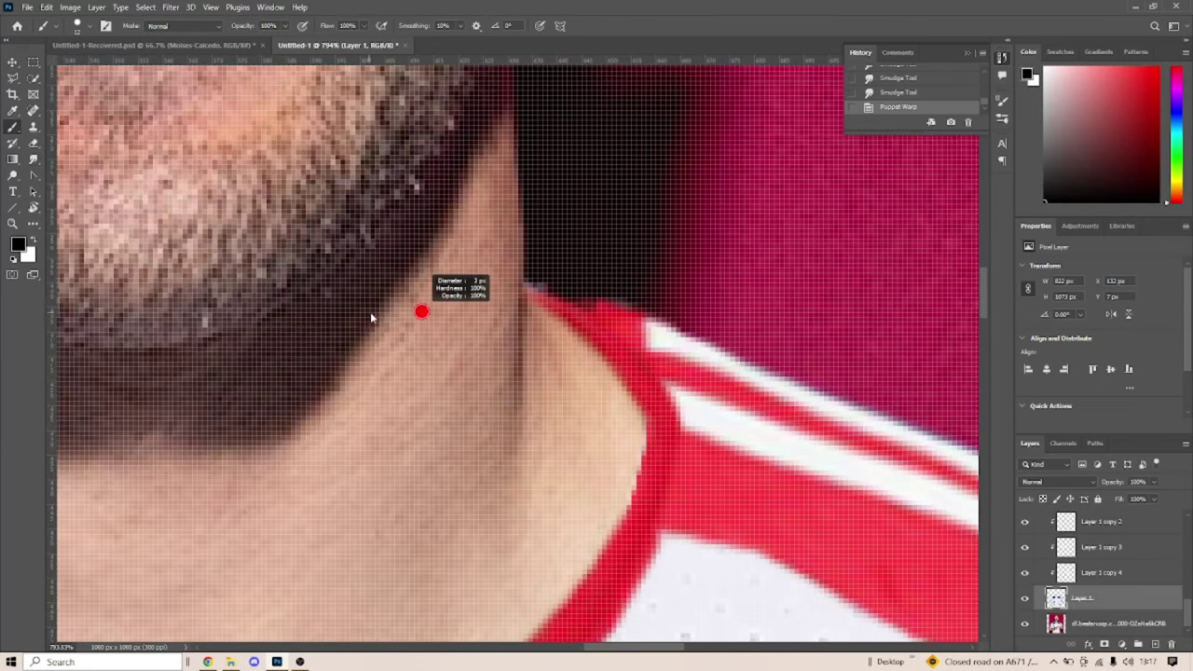
pyautogui.click(1156, 643)
pyautogui.hotkey('ctrl', ']')
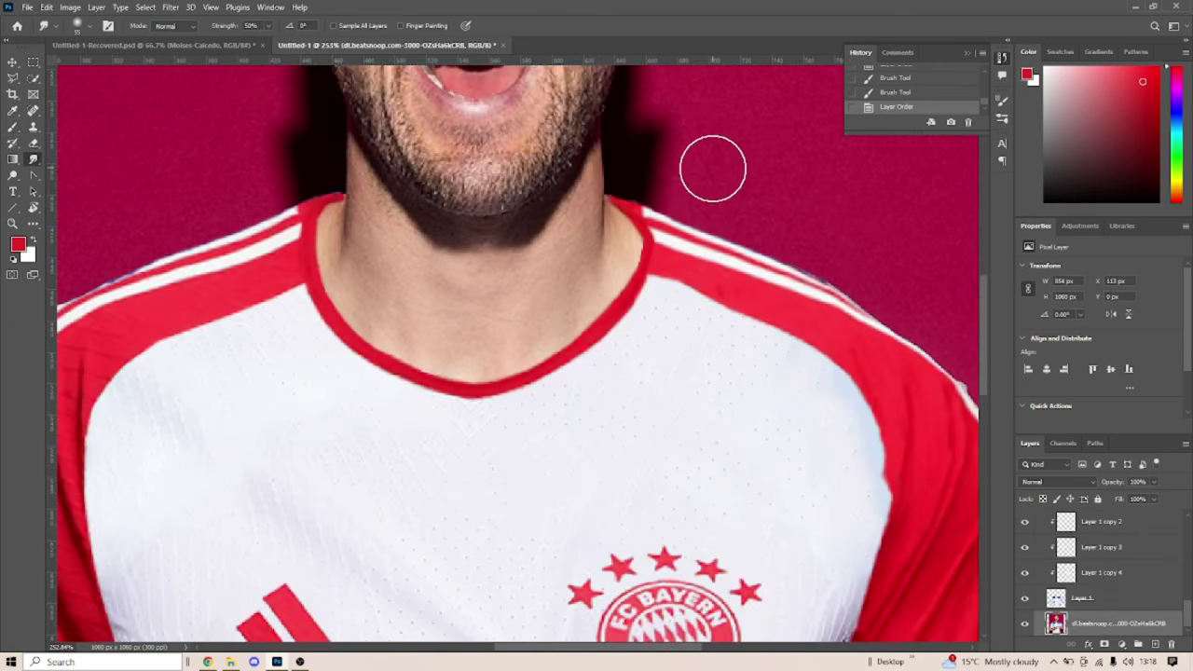
pyautogui.scroll(-1, 856, 318)
pyautogui.scroll(-1, 916, 525)
pyautogui.scroll(-1, 886, 419)
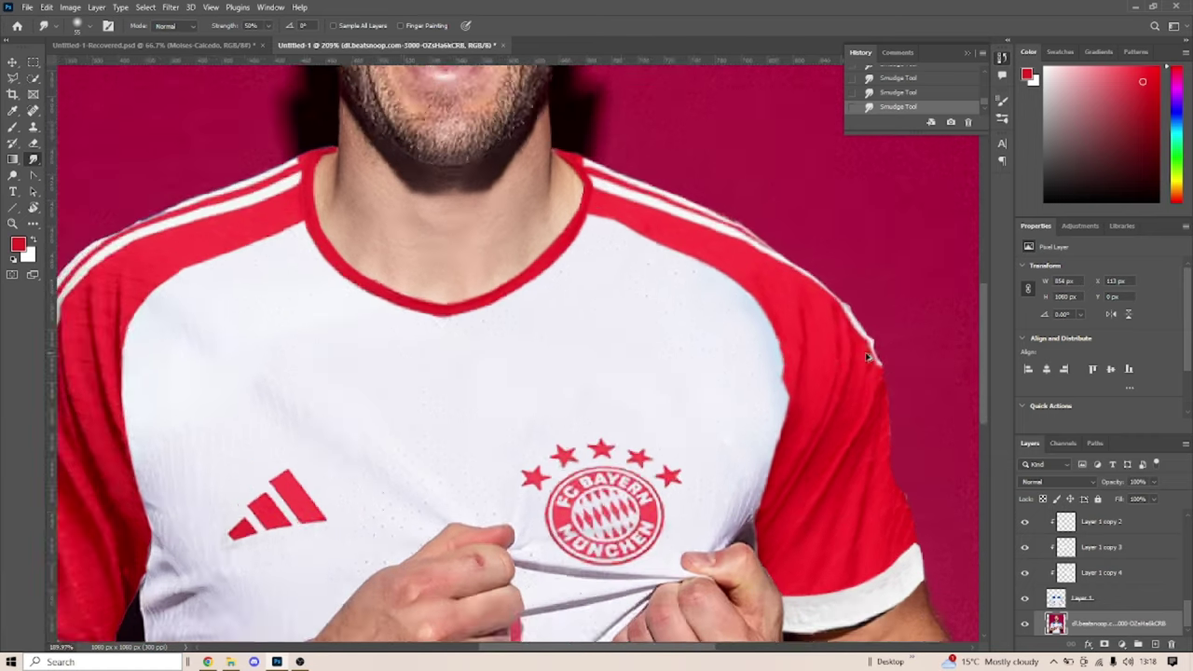
pyautogui.scroll(-2, 866, 353)
pyautogui.hscroll(-2, 866, 353)
pyautogui.scroll(-5, 640, 453)
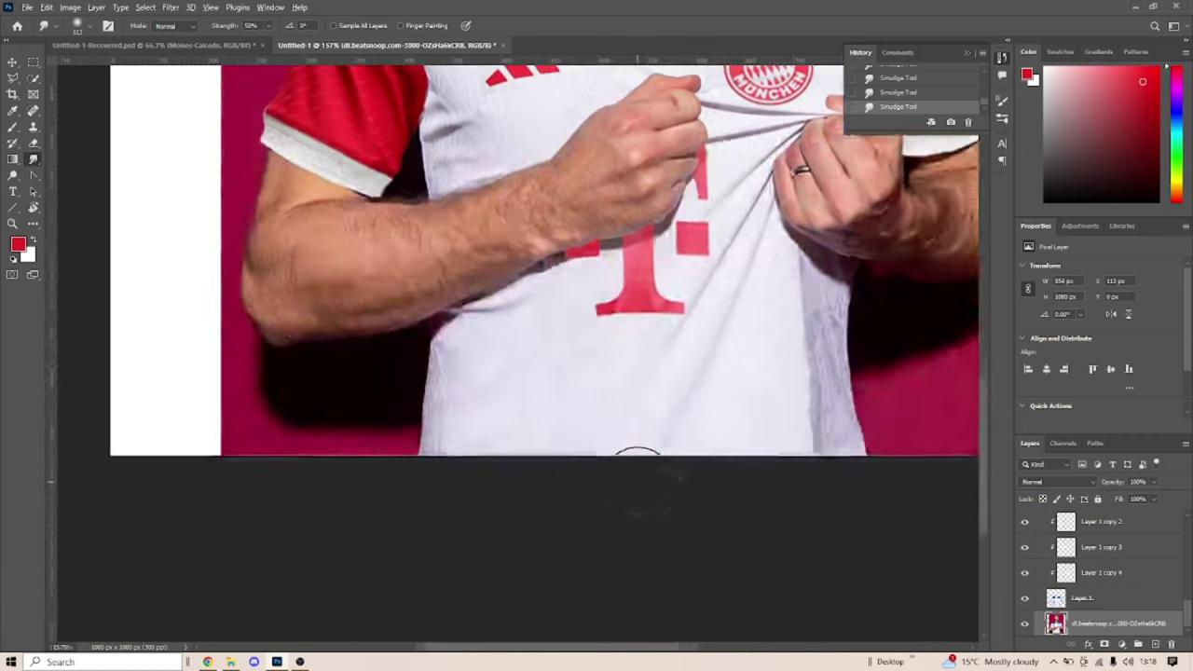
pyautogui.scroll(-2, 640, 479)
pyautogui.scroll(6, 640, 485)
pyautogui.scroll(3, 627, 440)
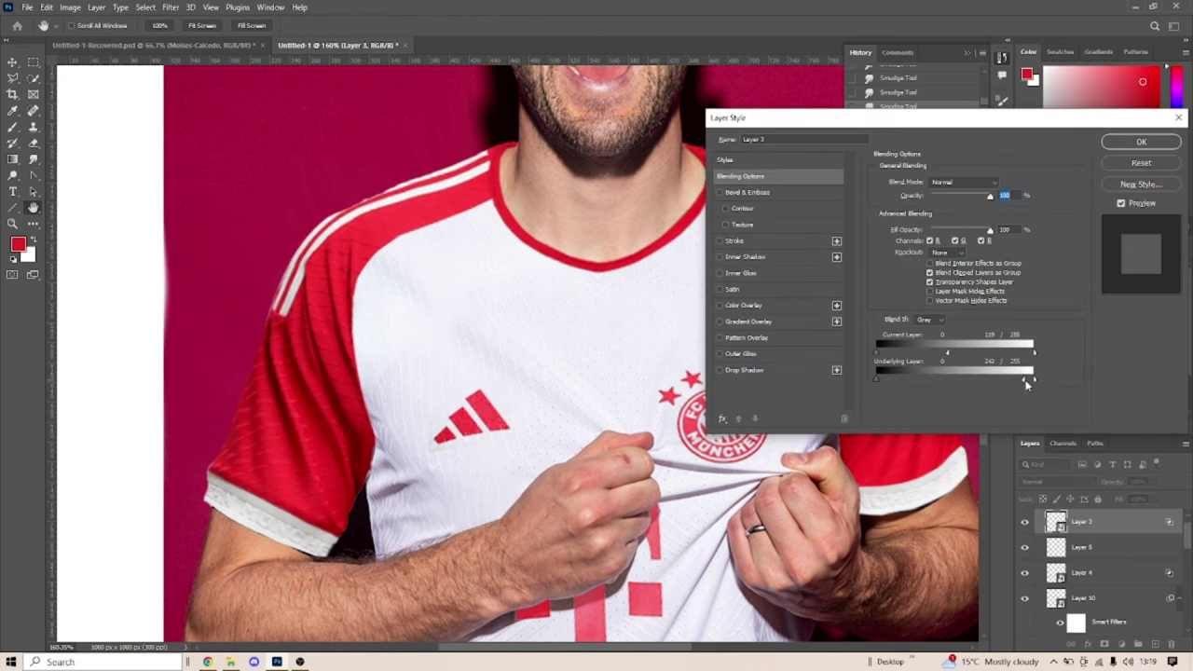
# Confirm the adidas logo's Blend If blending and left-chest placement, and show the Bayern crest
pyautogui.press('Return')
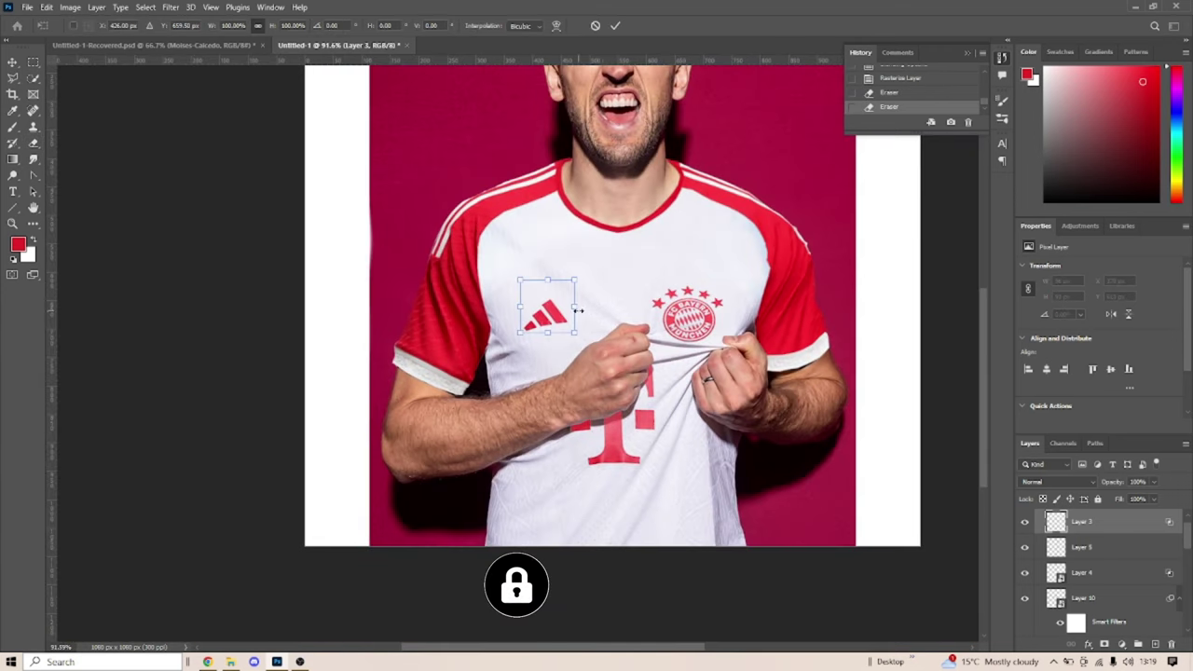
pyautogui.press('Return')
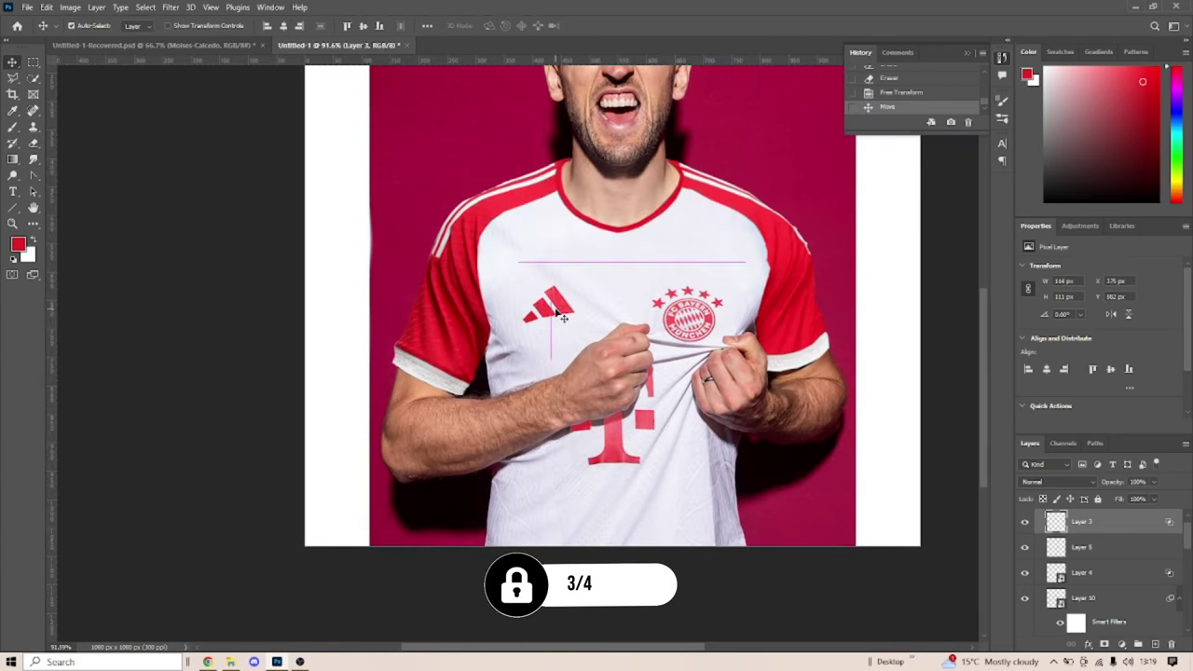
pyautogui.click(1024, 573)
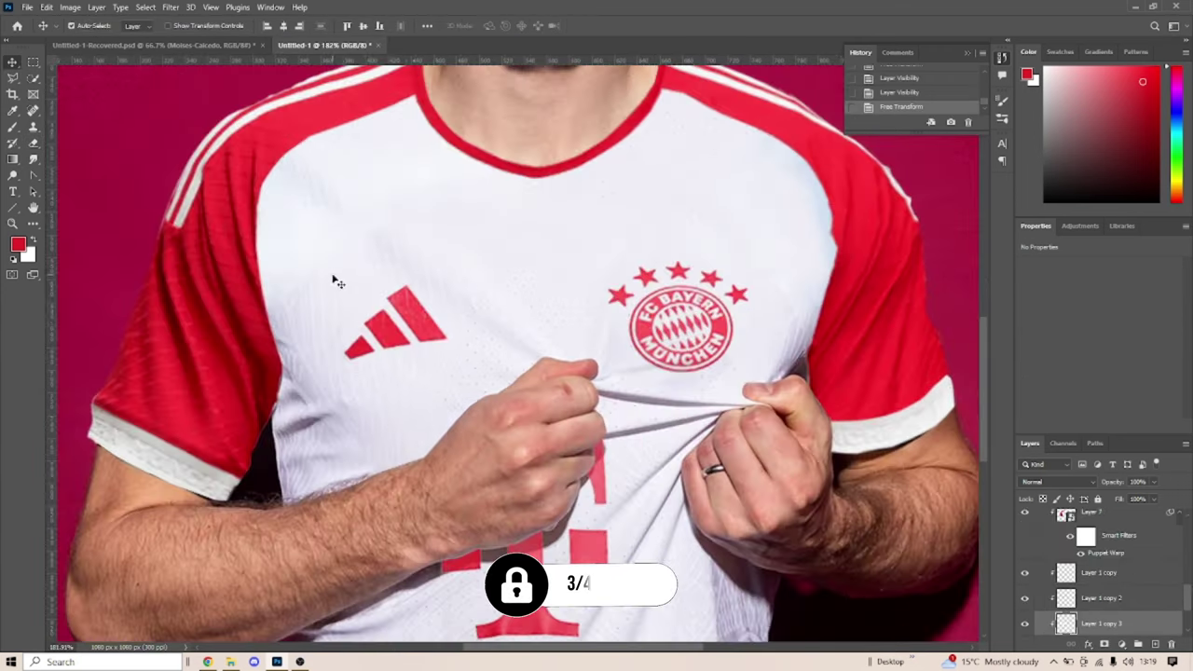
pyautogui.hotkey('ctrl', 't')
pyautogui.press('Return')
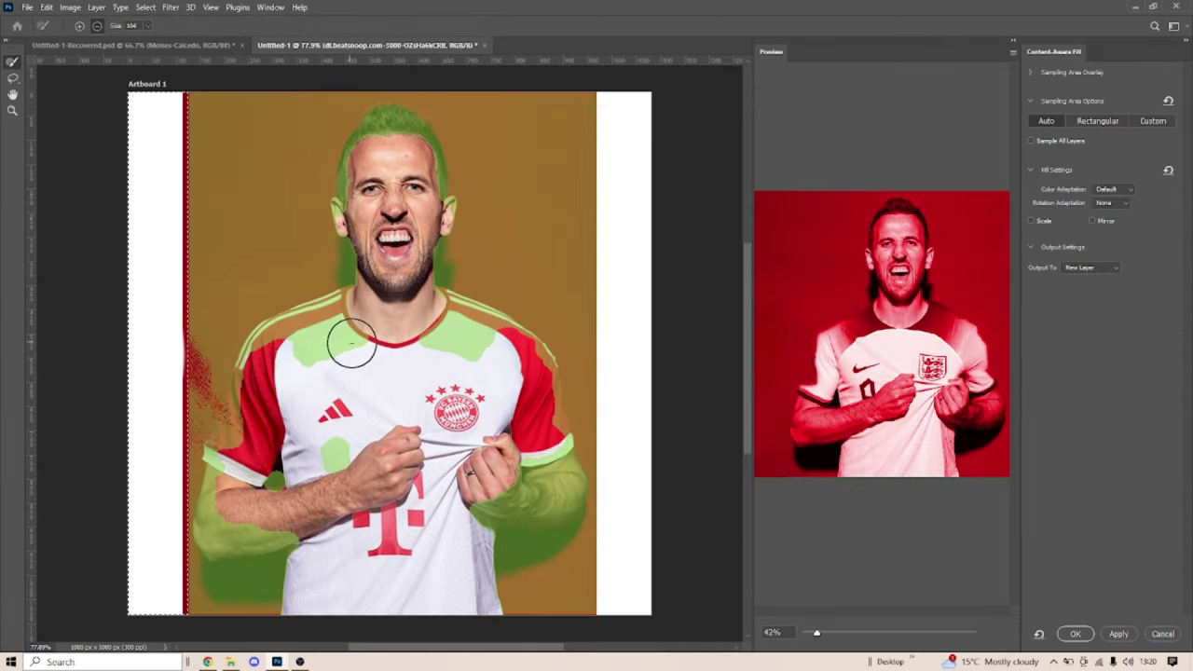
# Content-Aware Fill the left white strip with a limited sampling area, then deselect
pyautogui.moveTo(289, 345); pyautogui.dragTo(221, 532)
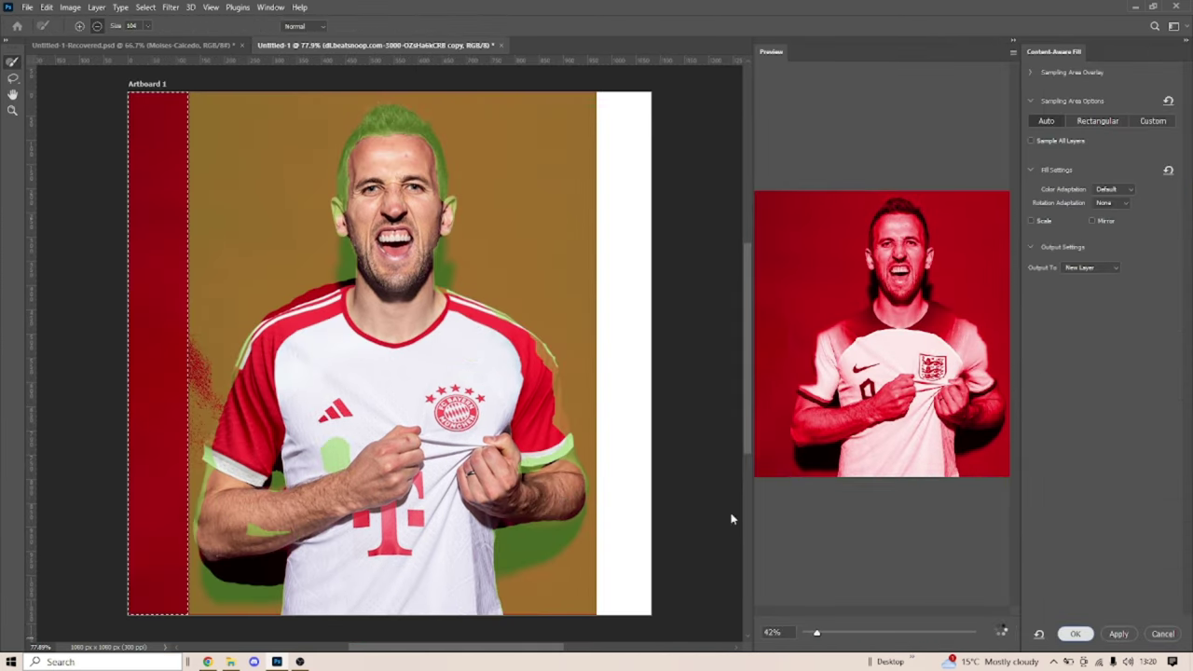
pyautogui.press('Return')
pyautogui.hotkey('ctrl', 'd')
# Marquee-select the right white strip and fill it with red
pyautogui.moveTo(833, 613); pyautogui.dragTo(725, 88)
pyautogui.moveTo(833, 618); pyautogui.dragTo(723, 94)
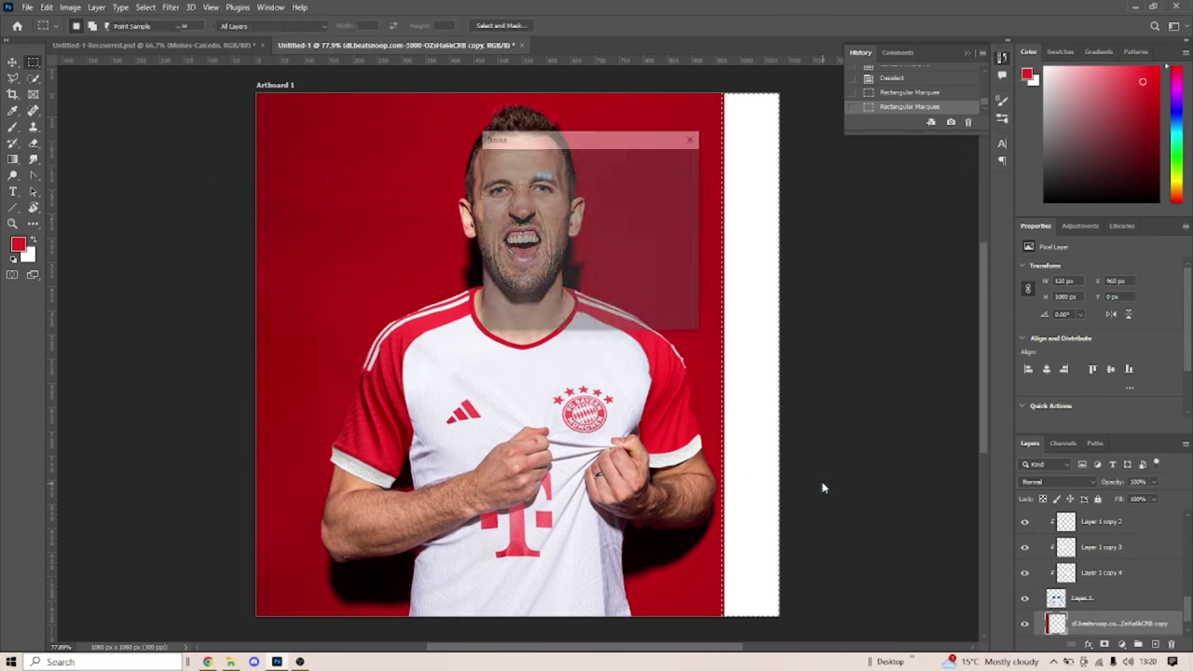
pyautogui.rightClick(825, 490)
pyautogui.click(802, 429)
pyautogui.scroll(-1, 683, 165)
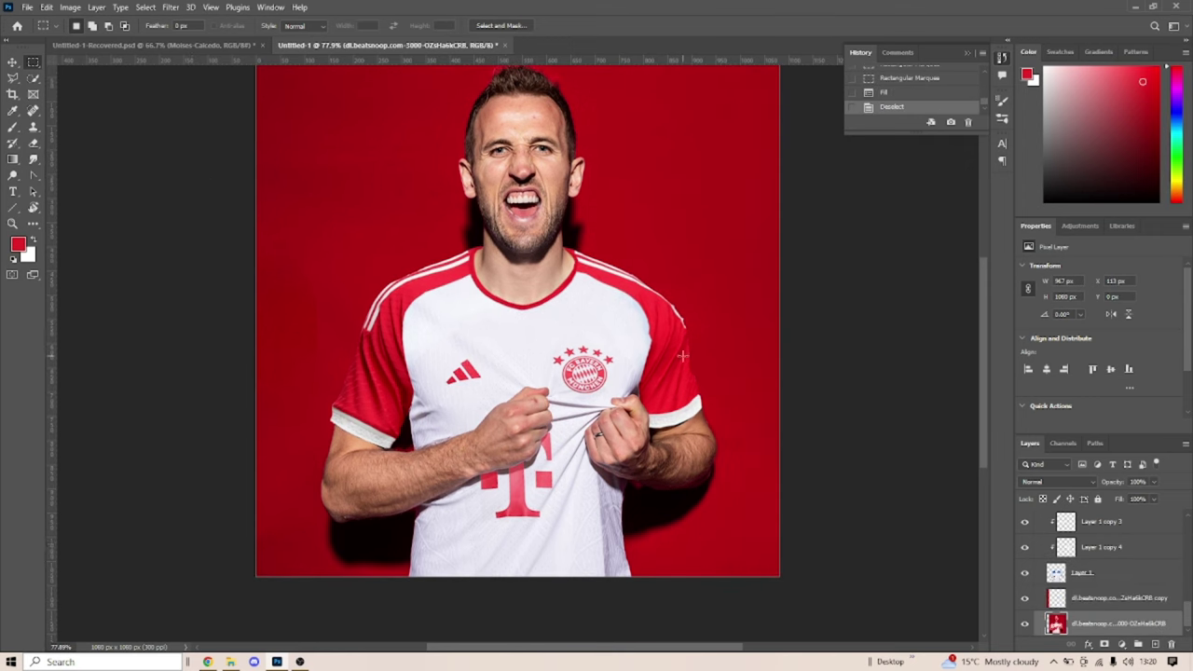
pyautogui.click(1025, 608)
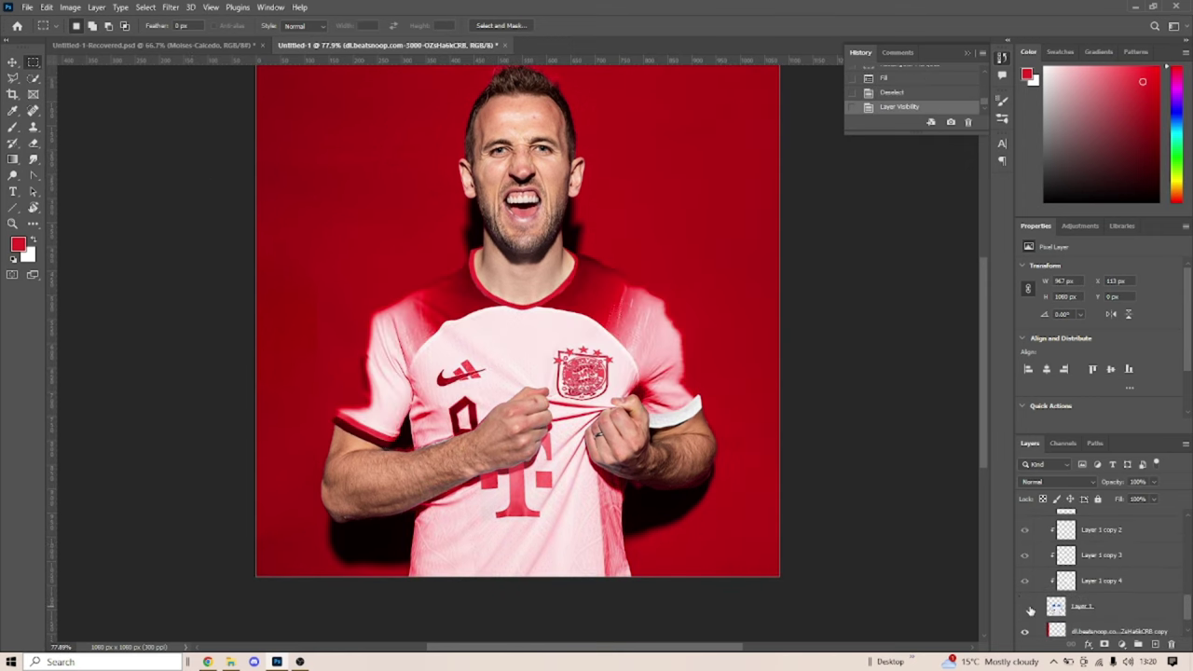
pyautogui.click(12, 62)
pyautogui.scroll(5, 522, 391)
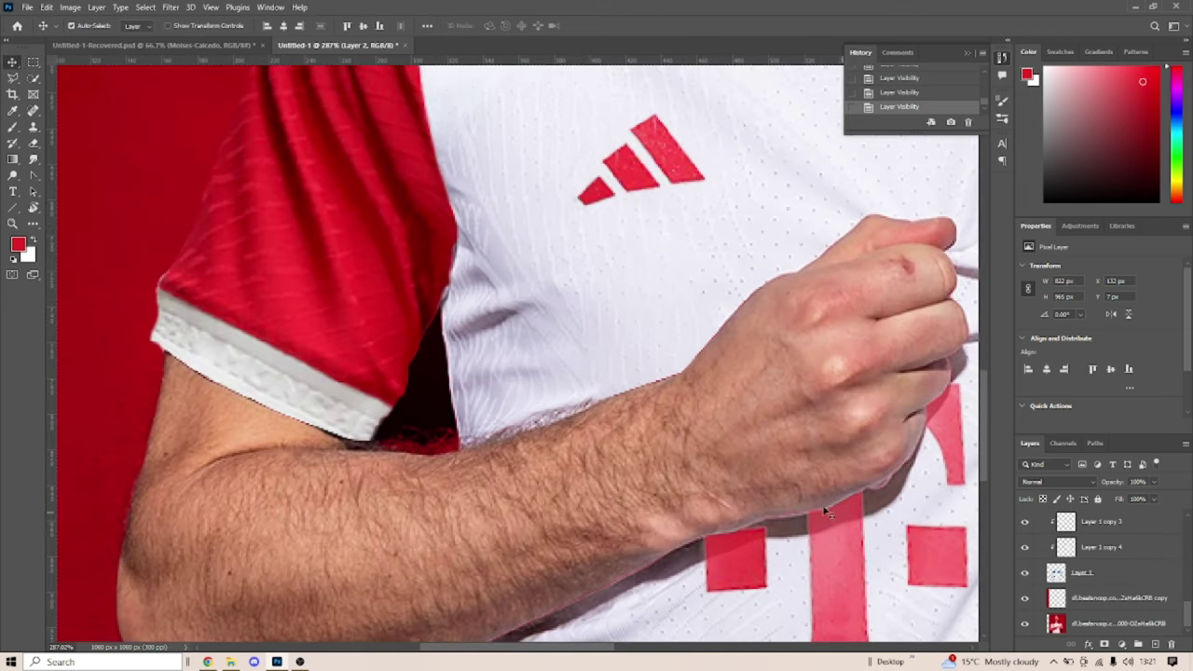
# Add a clipped Exposure adjustment with inverted mask and paint shadow on the upper arm
pyautogui.click(1122, 645)
pyautogui.click(1117, 497)
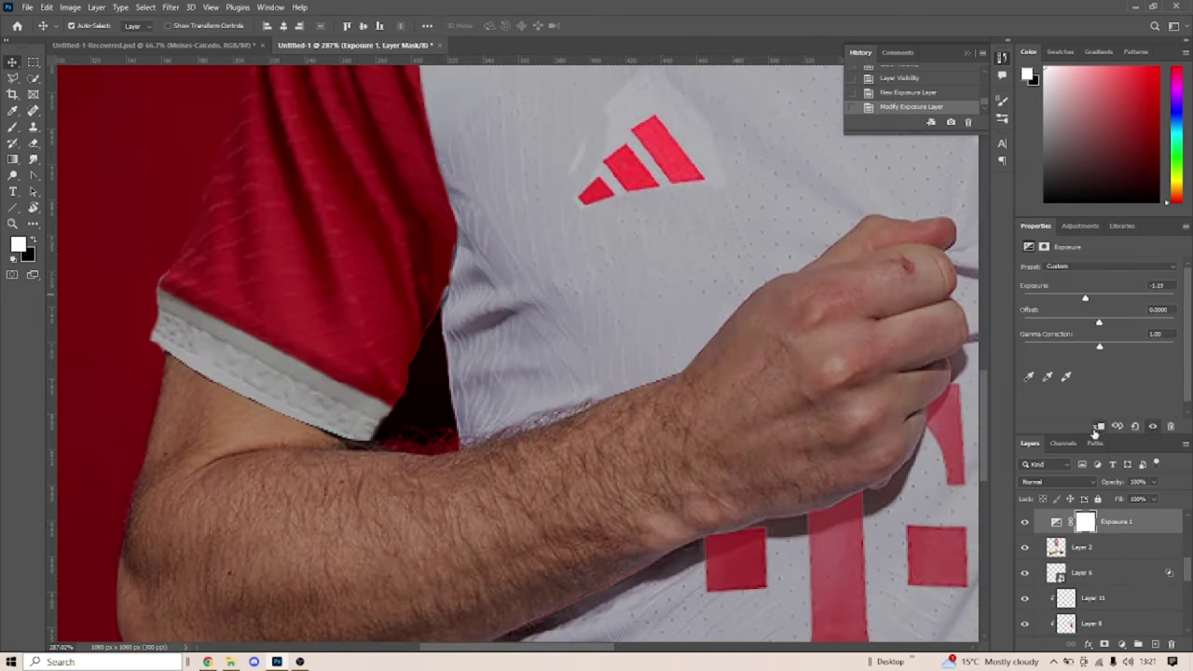
pyautogui.hotkey('ctrl', 'alt', 'g')
pyautogui.hotkey('ctrl', 'i')
pyautogui.press('b')
pyautogui.rightClick(238, 345)
pyautogui.press('Escape')
pyautogui.moveTo(308, 429); pyautogui.dragTo(137, 347)
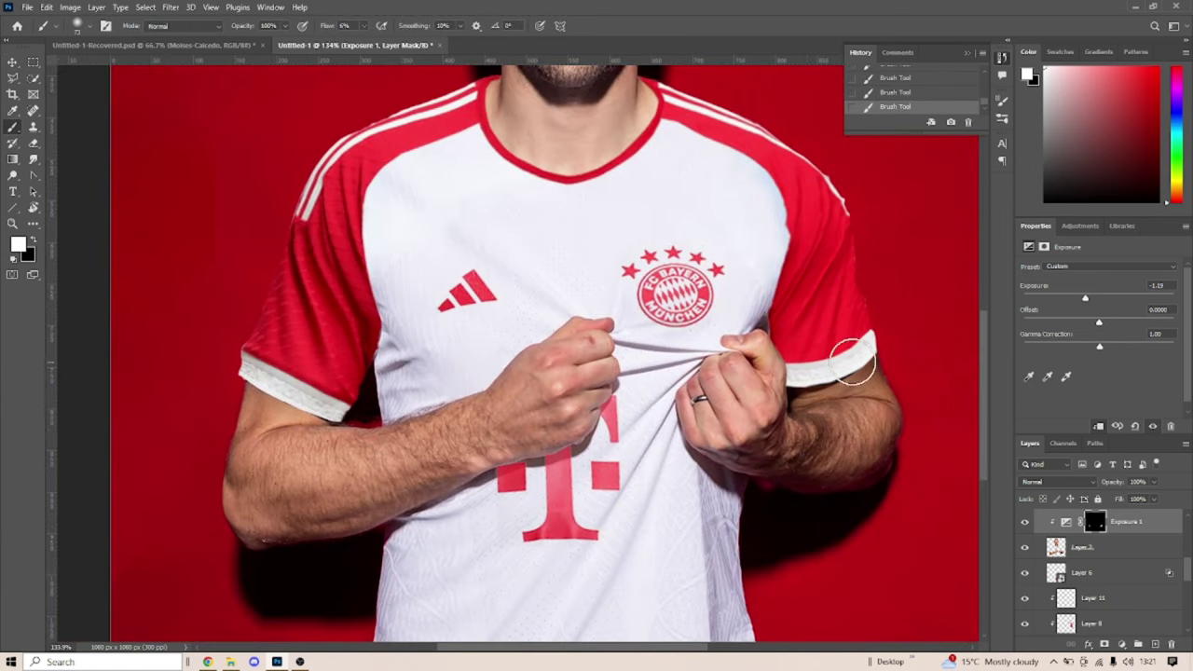
# Paint soft low-flow shadow beside the collar on the shoulder
pyautogui.scroll(3, 658, 386)
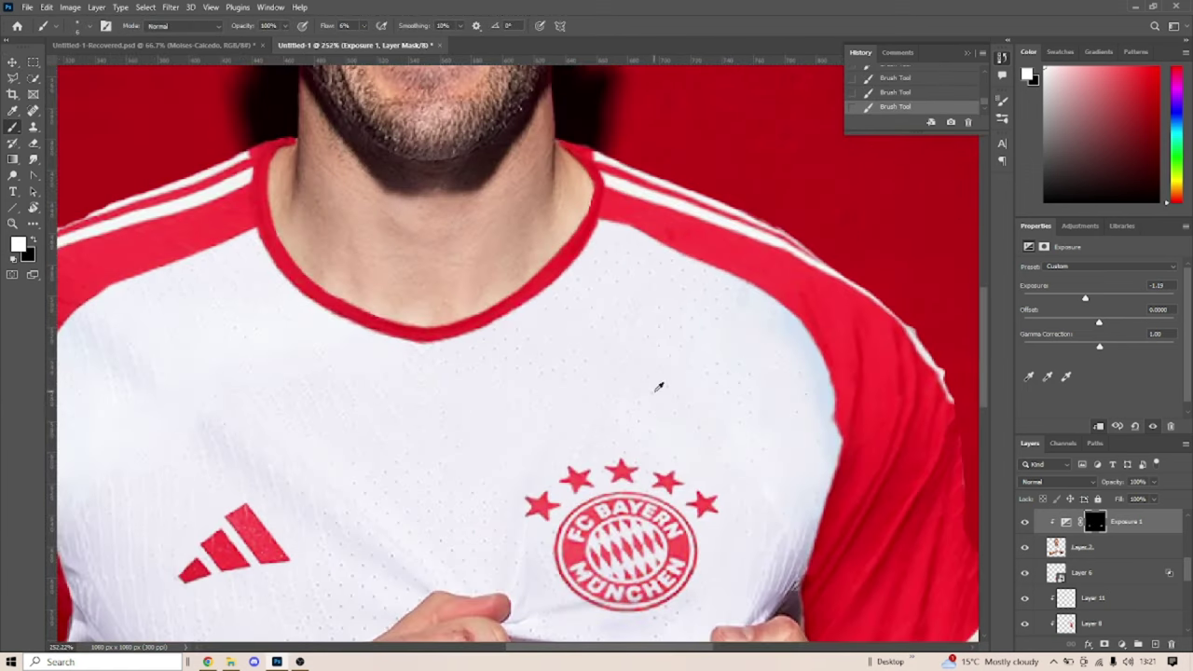
pyautogui.click(577, 265)
pyautogui.scroll(-3, 926, 352)
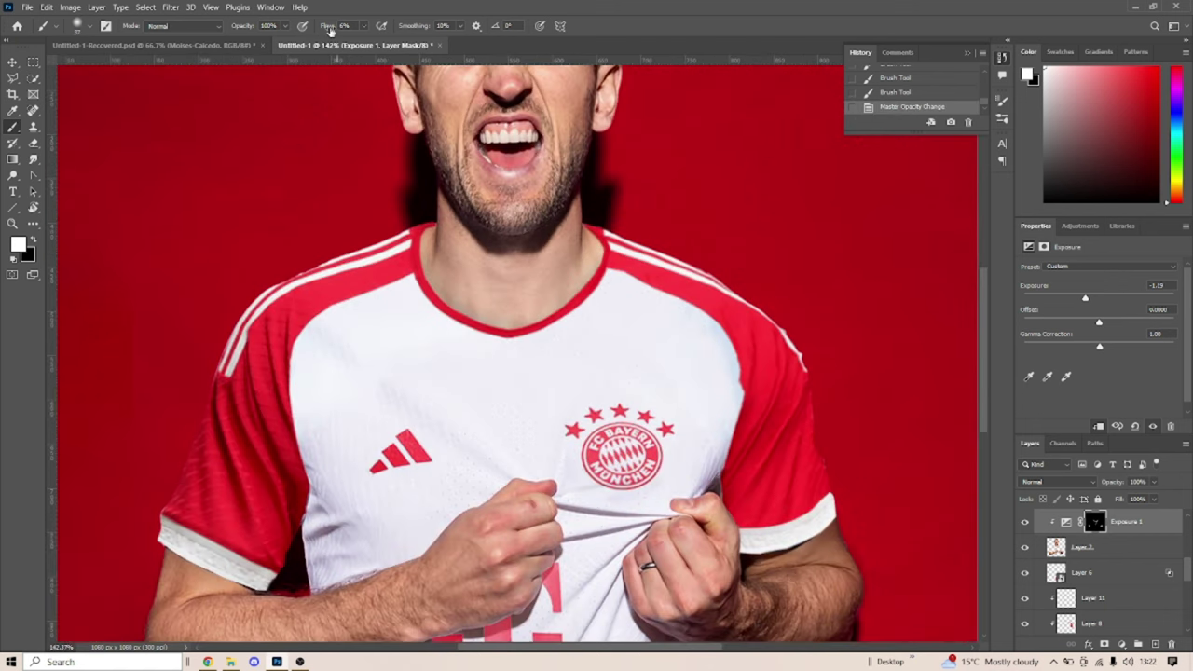
pyautogui.moveTo(330, 31); pyautogui.dragTo(317, 31)
pyautogui.moveTo(420, 186); pyautogui.dragTo(429, 280)
pyautogui.press('x')
pyautogui.scroll(-3, 839, 467)
pyautogui.scroll(3, 799, 530)
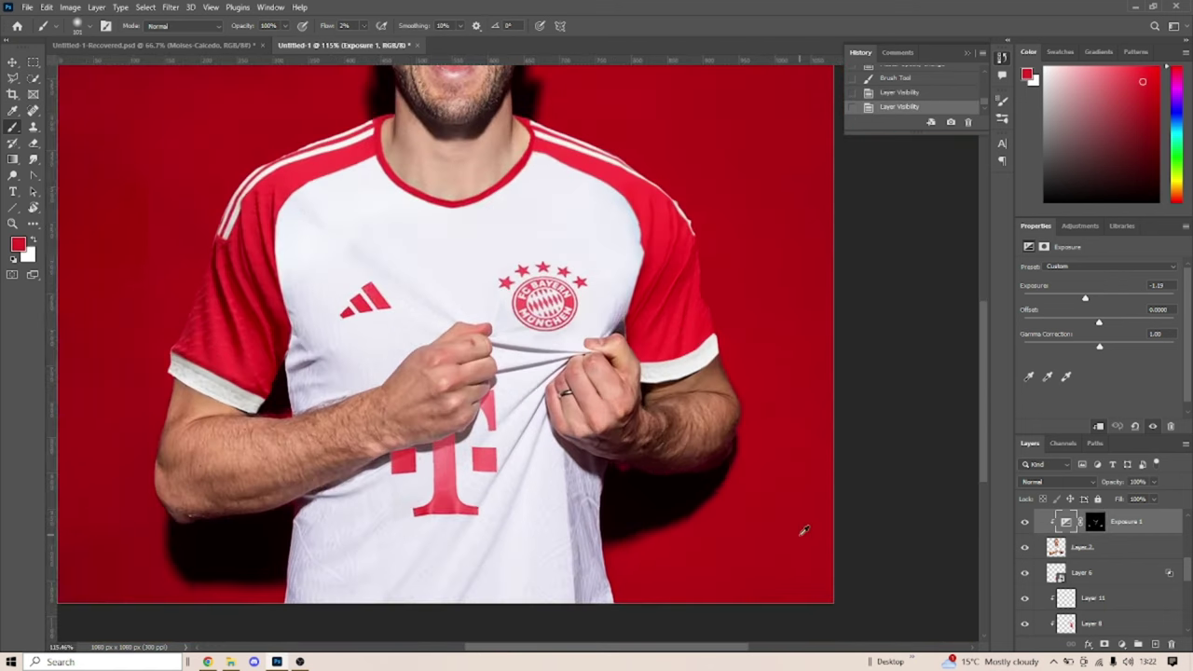
# Add a second inverted Exposure adjustment, paint shadow under the sleeve, and deepen it to -0.97
pyautogui.click(1121, 644)
pyautogui.click(1100, 427)
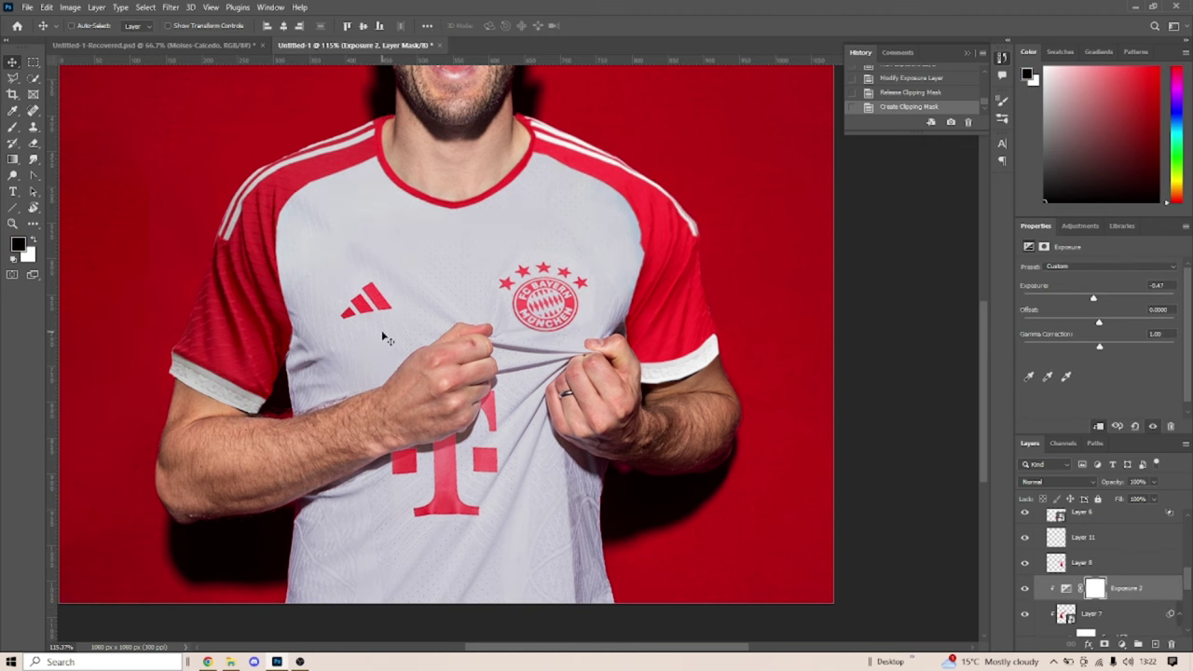
pyautogui.hotkey('ctrl', 'i')
pyautogui.press('b')
pyautogui.scroll(2, 175, 388)
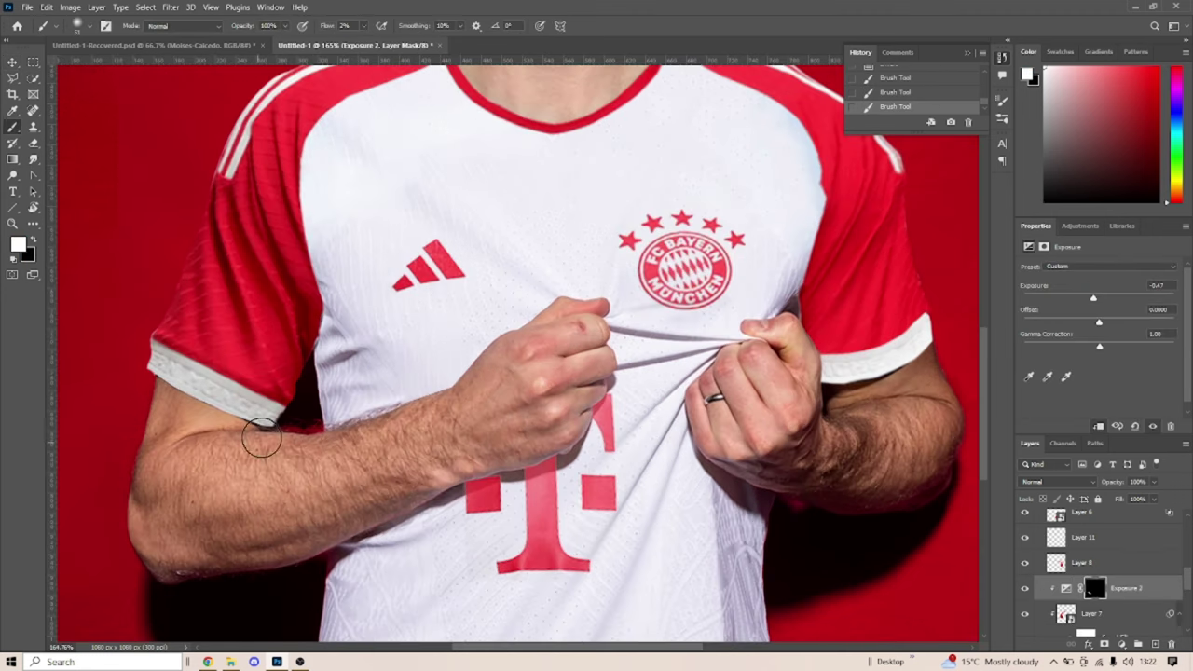
pyautogui.moveTo(363, 298); pyautogui.dragTo(373, 382)
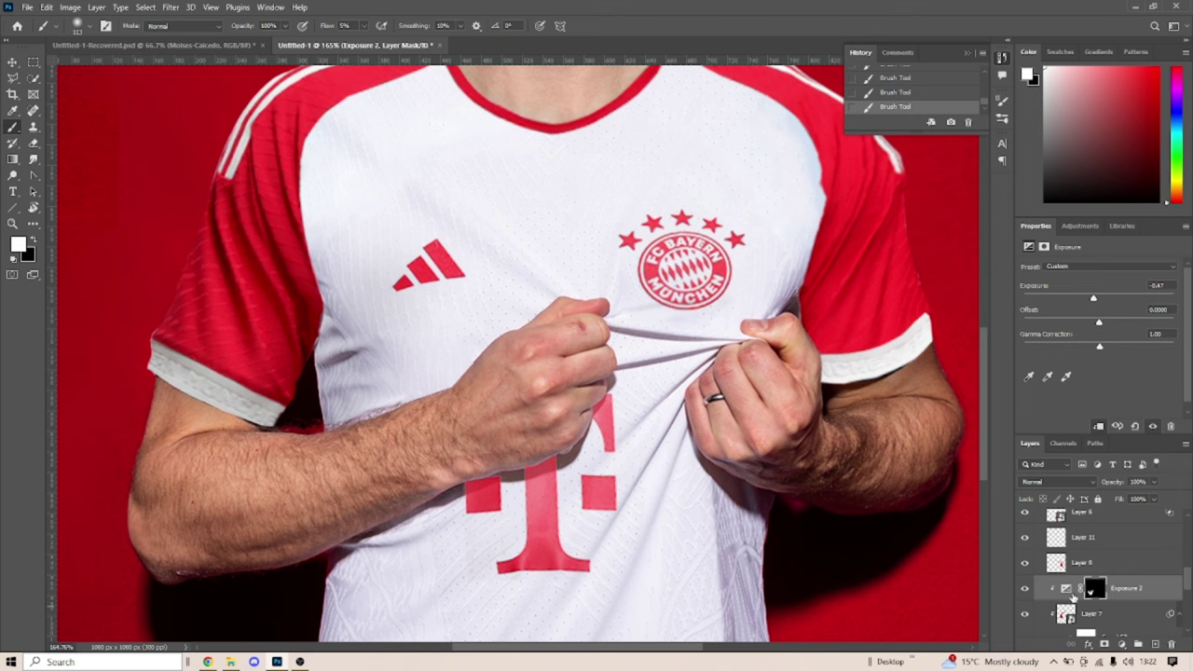
pyautogui.scroll(3, 225, 558)
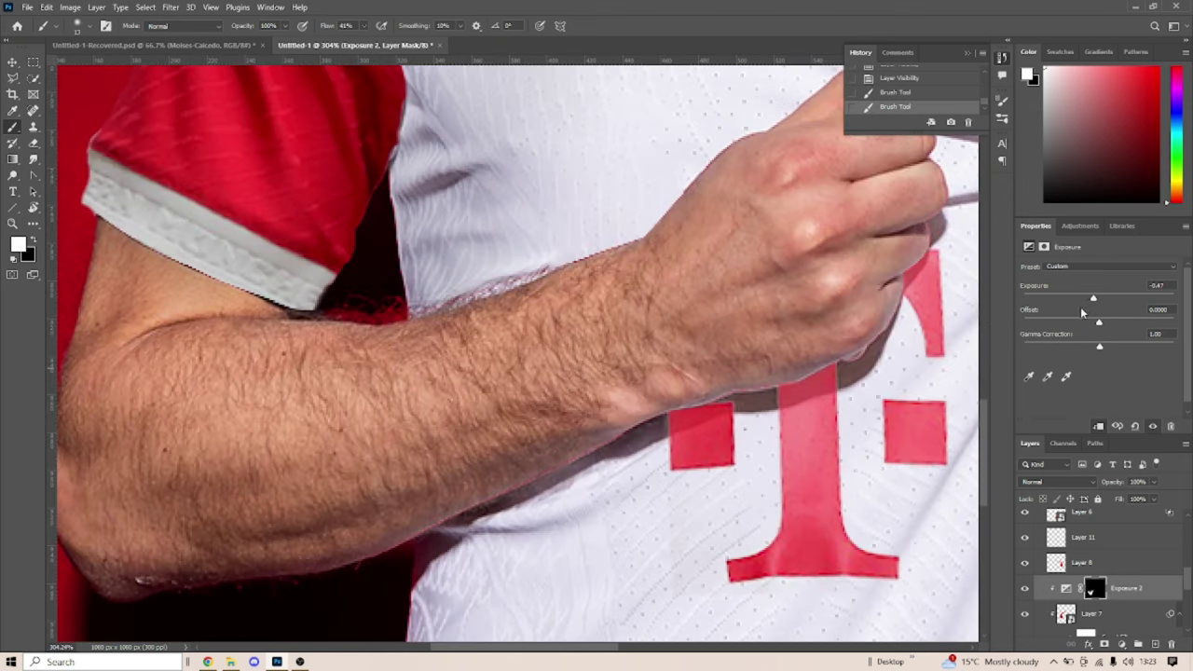
pyautogui.moveTo(1094, 297); pyautogui.dragTo(1088, 300)
pyautogui.hotkey('ctrl', '0')
pyautogui.scroll(1, 1090, 601)
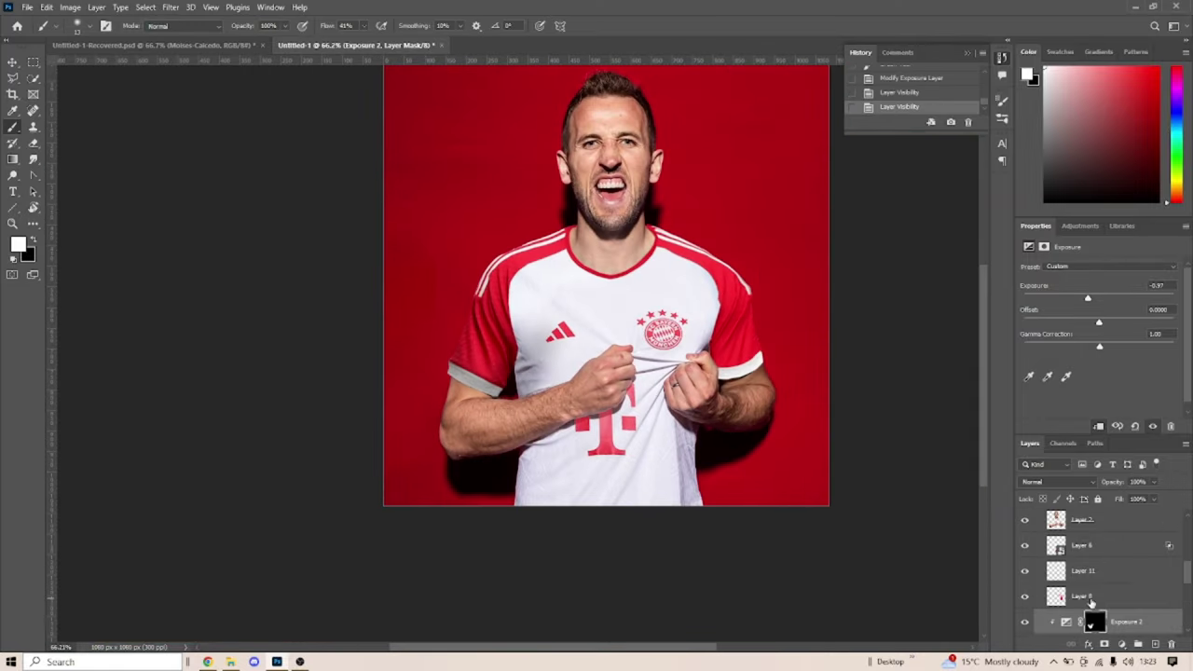
# Place an Exposure 2 copy above Layer 11 and paint sleeve shading into its mask
pyautogui.moveTo(1091, 601); pyautogui.dragTo(1091, 634)
pyautogui.scroll(5, 606, 373)
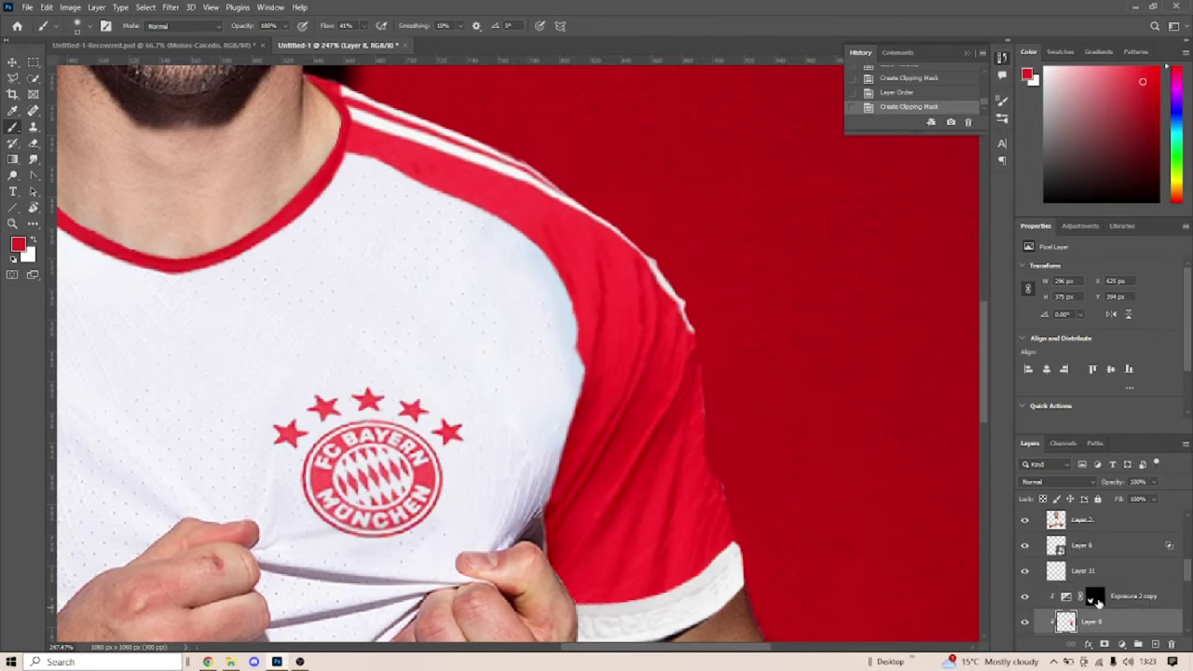
pyautogui.click(1095, 597)
pyautogui.scroll(-2, 541, 292)
pyautogui.moveTo(531, 420); pyautogui.dragTo(536, 485)
pyautogui.hotkey('ctrl', 'z')
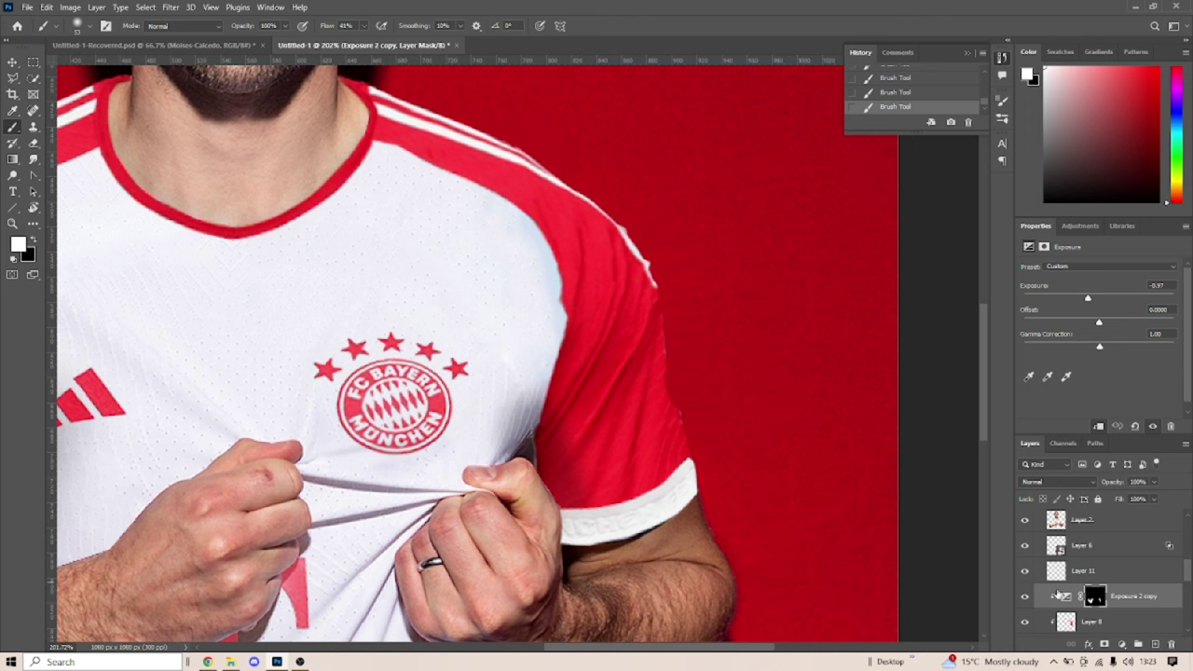
pyautogui.moveTo(1073, 596); pyautogui.dragTo(1077, 571)
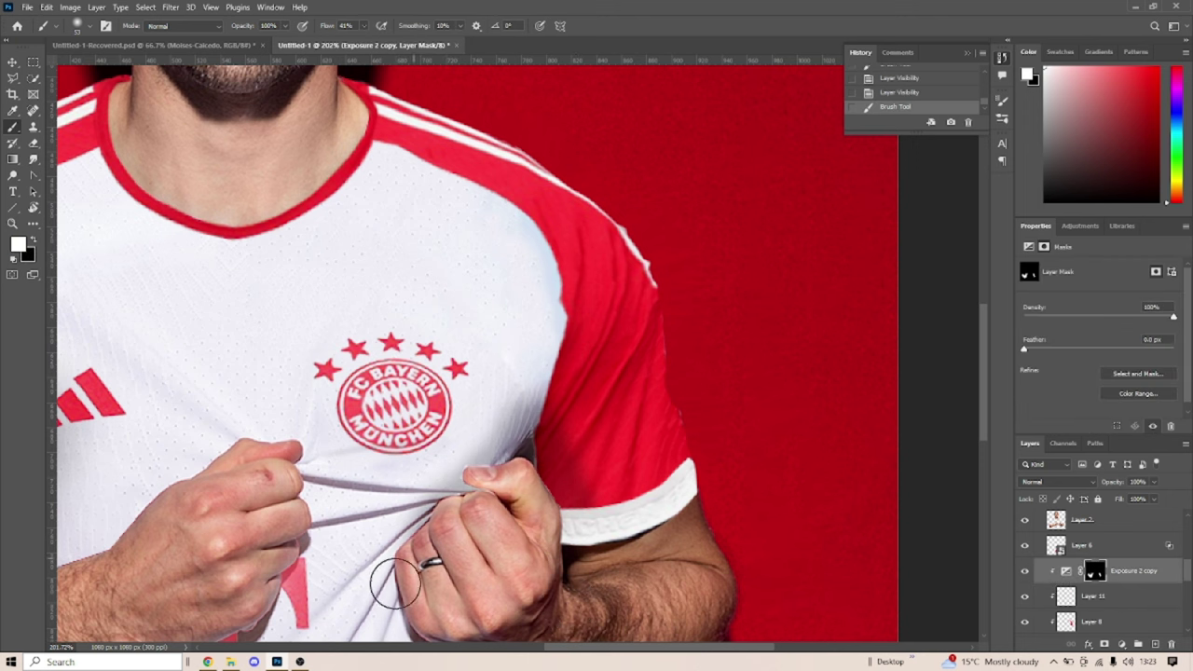
pyautogui.scroll(-2, 394, 583)
pyautogui.scroll(-2, 492, 572)
pyautogui.press('x')
pyautogui.moveTo(467, 454); pyautogui.dragTo(494, 471)
# Repaint left-sleeve shading on the Exposure 2 mask and reorder Layer 9 and Exposure 2 copy
pyautogui.click(1093, 547)
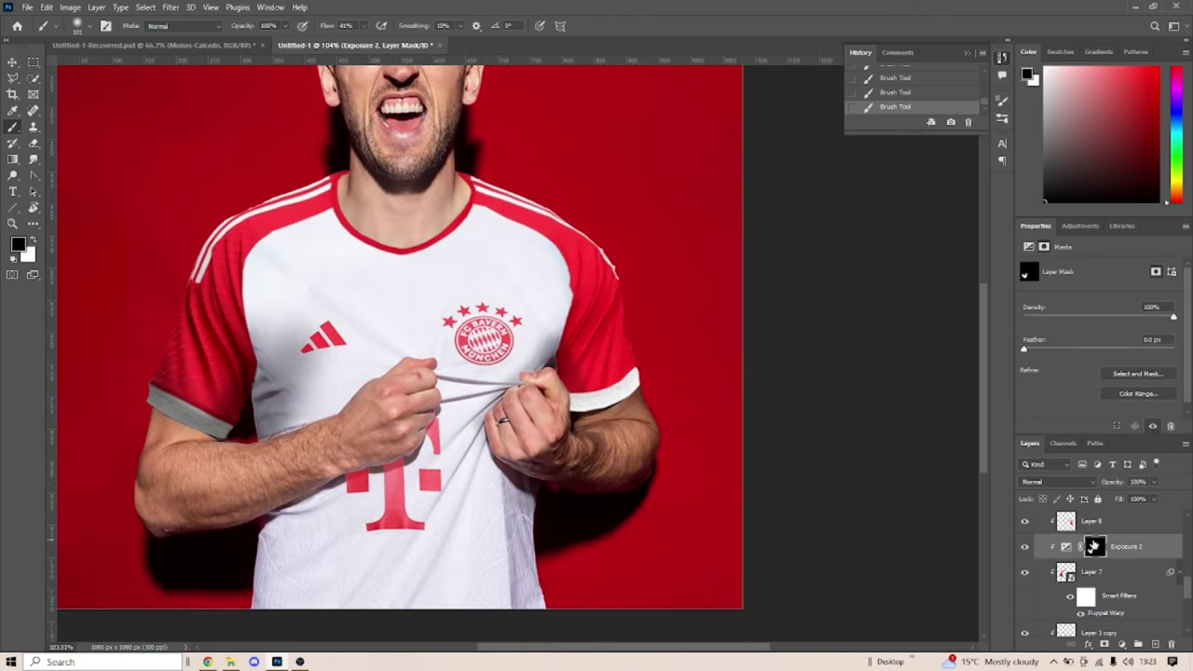
pyautogui.moveTo(1024, 349); pyautogui.dragTo(1025, 348)
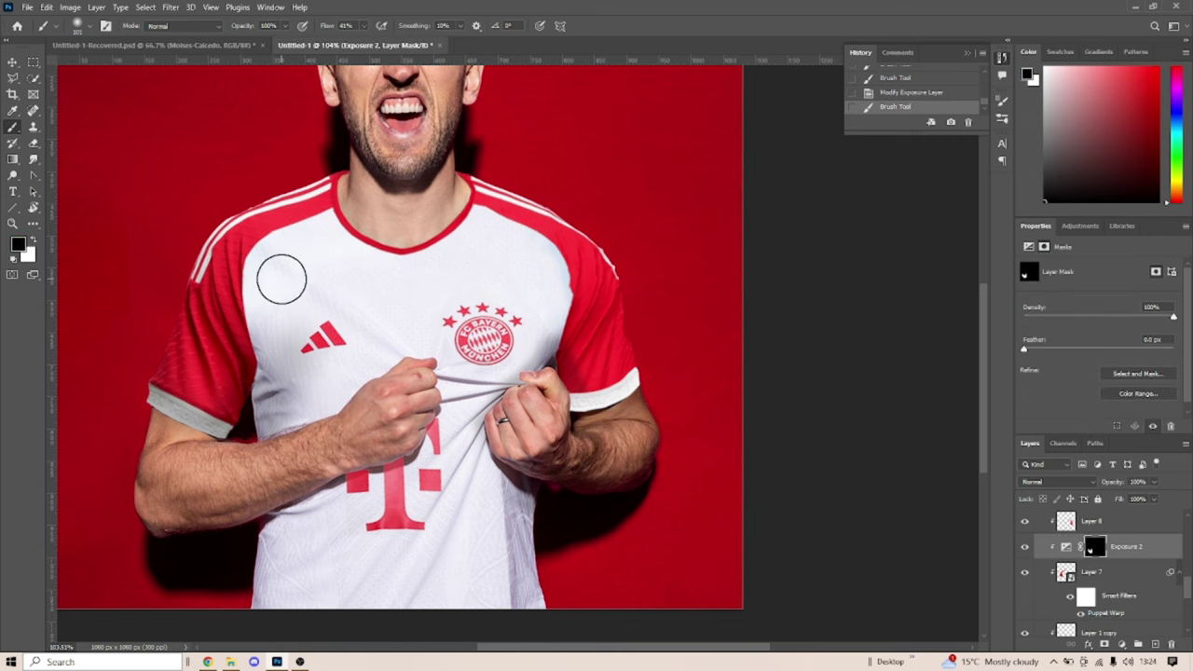
pyautogui.hotkey('ctrl', 'z')
pyautogui.hotkey('ctrl', 'z')
pyautogui.hotkey('ctrl', 'z')
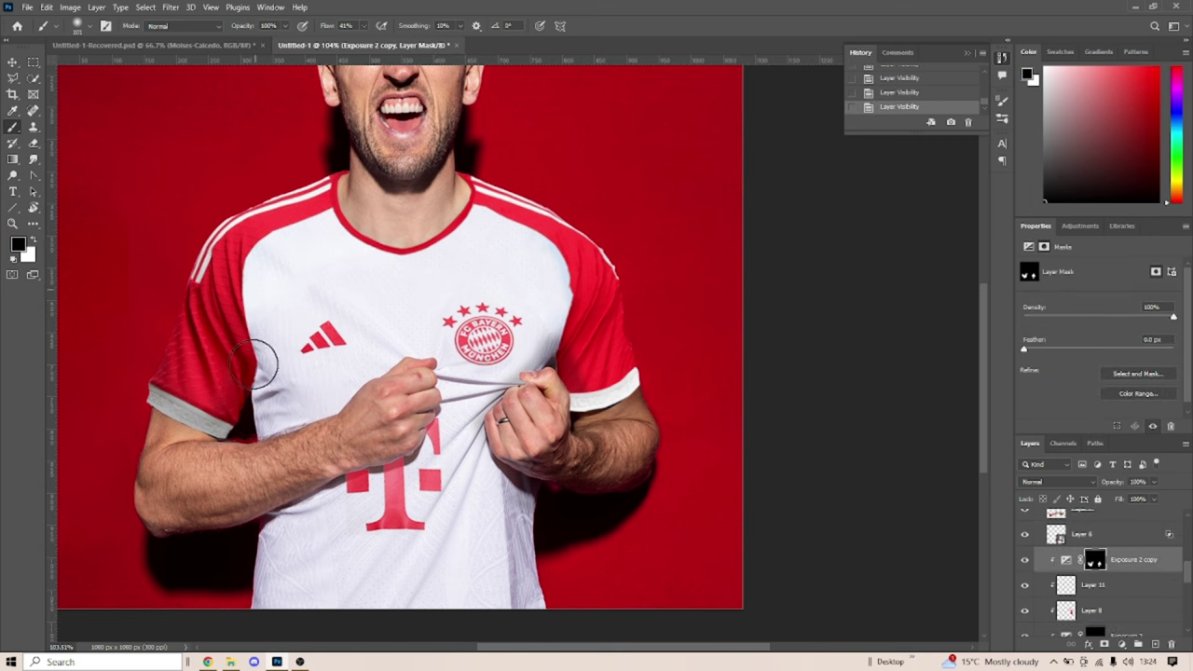
pyautogui.hotkey('ctrl', 'z')
pyautogui.hotkey('ctrl', 'z')
pyautogui.moveTo(279, 336)
pyautogui.mouseDown()
pyautogui.moveTo(224, 411)
pyautogui.moveTo(224, 280)
pyautogui.mouseUp()
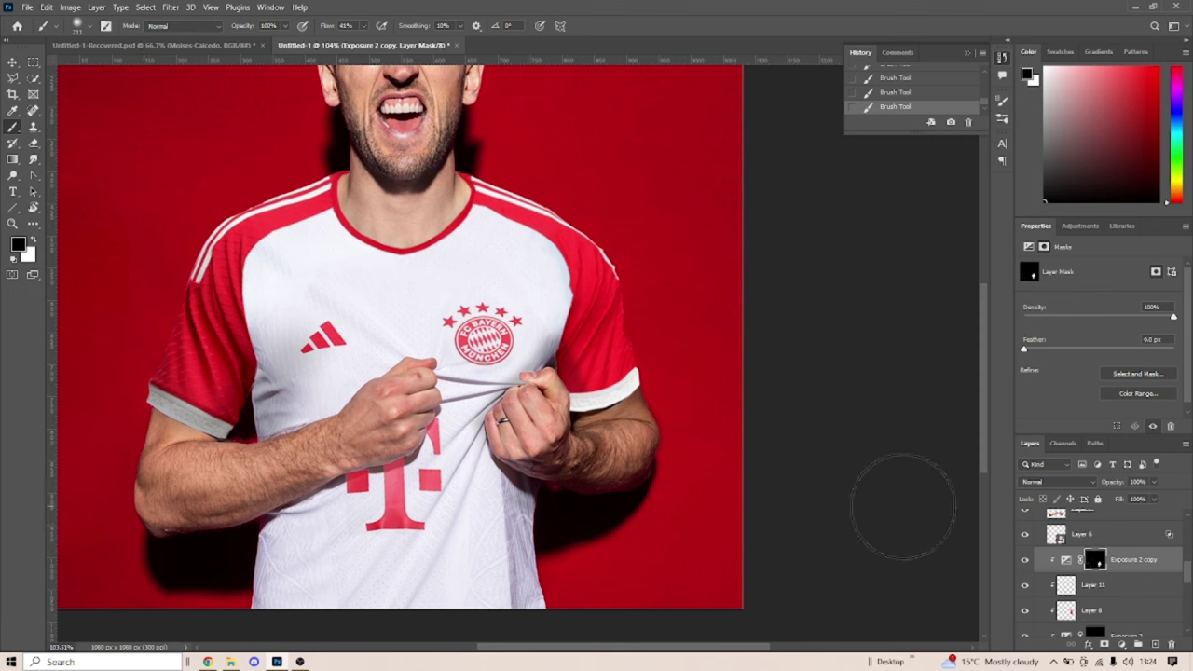
pyautogui.scroll(3, 541, 252)
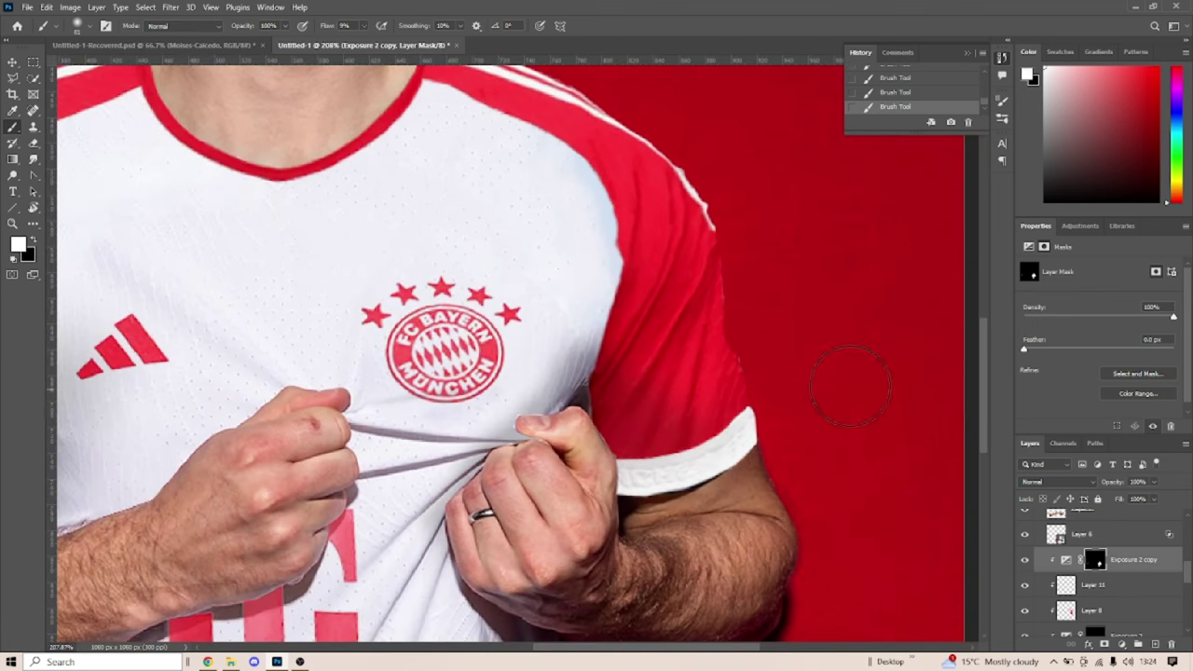
pyautogui.click(1028, 602)
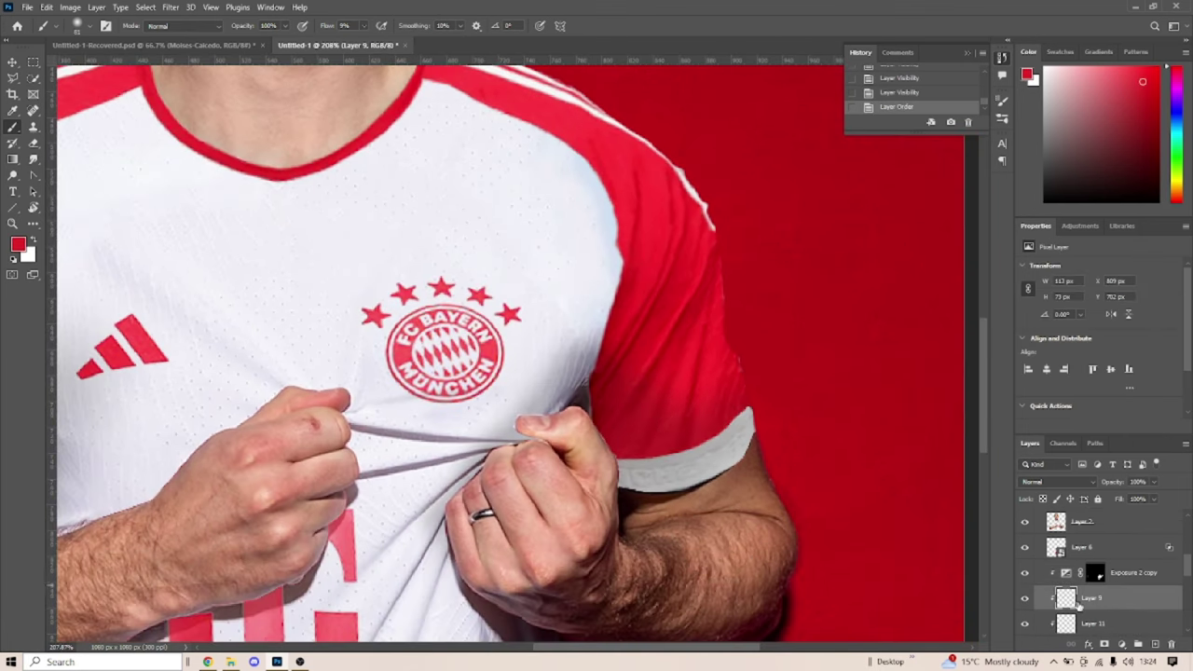
pyautogui.moveTo(690, 560); pyautogui.dragTo(768, 534)
pyautogui.scroll(-2, 768, 535)
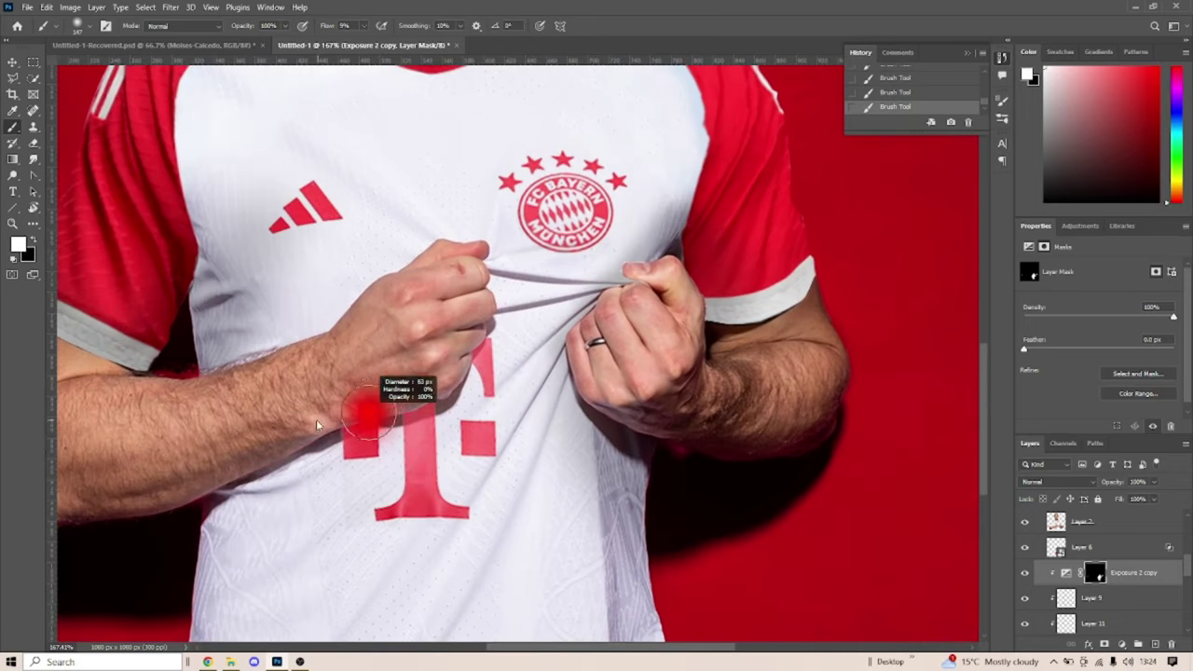
pyautogui.press('x')
pyautogui.hotkey('ctrl', ']')
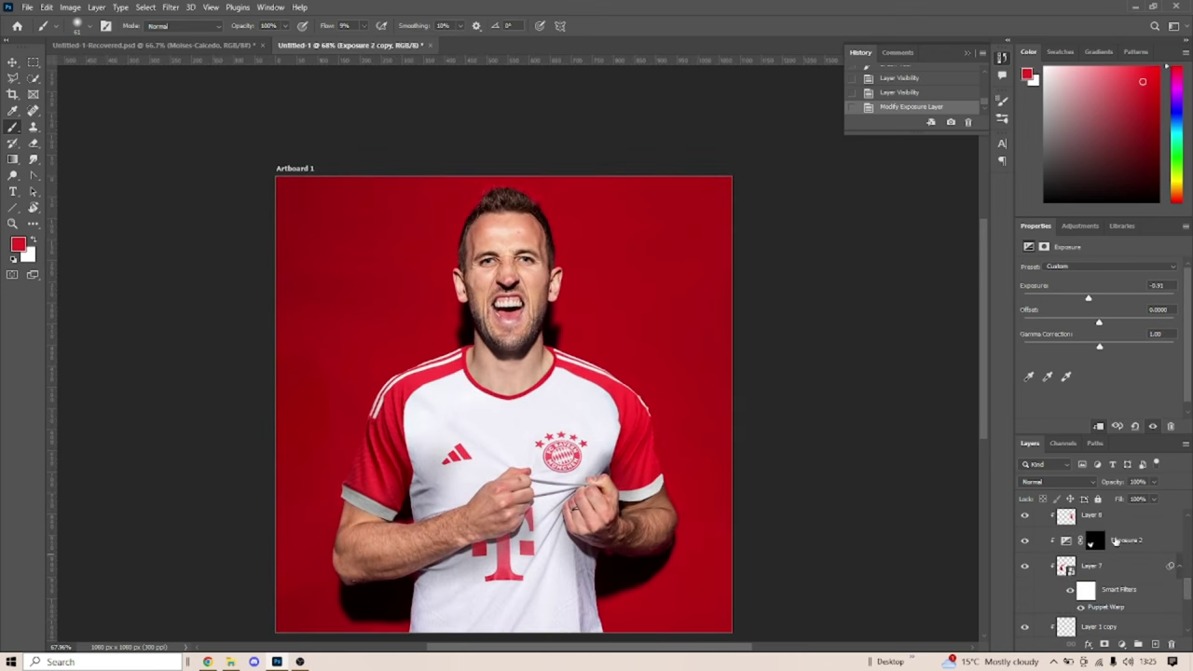
# Smudge the seam where the sleeve meets the arm
pyautogui.click(35, 161)
pyautogui.scroll(-3, 736, 376)
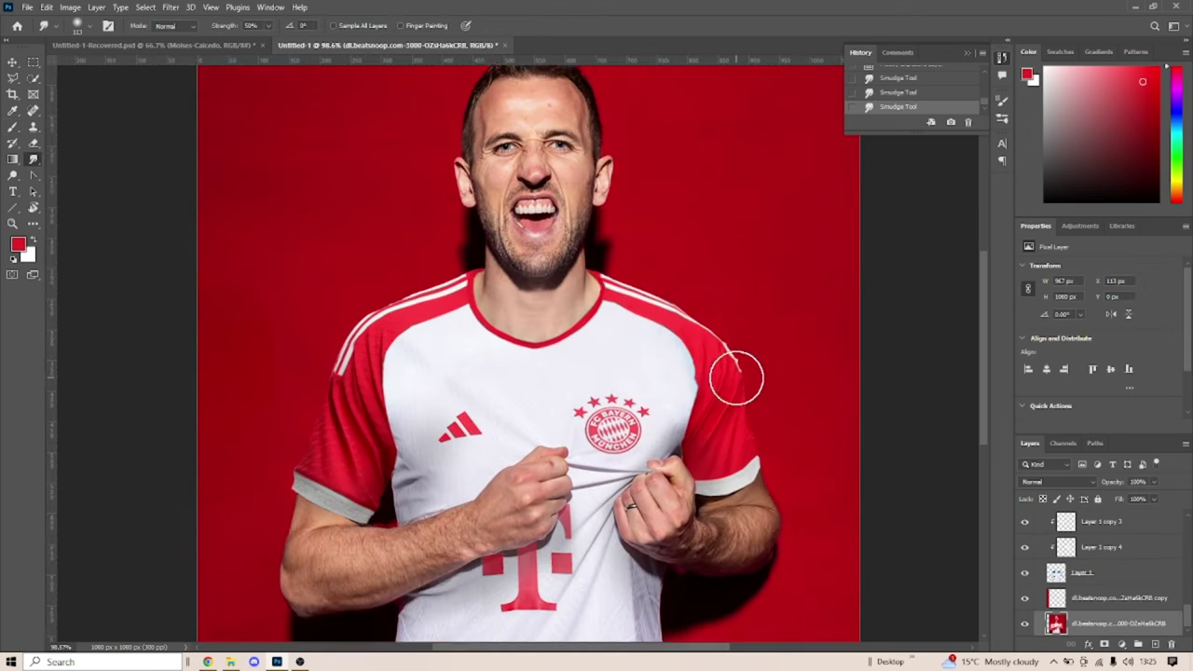
pyautogui.scroll(-3, 389, 372)
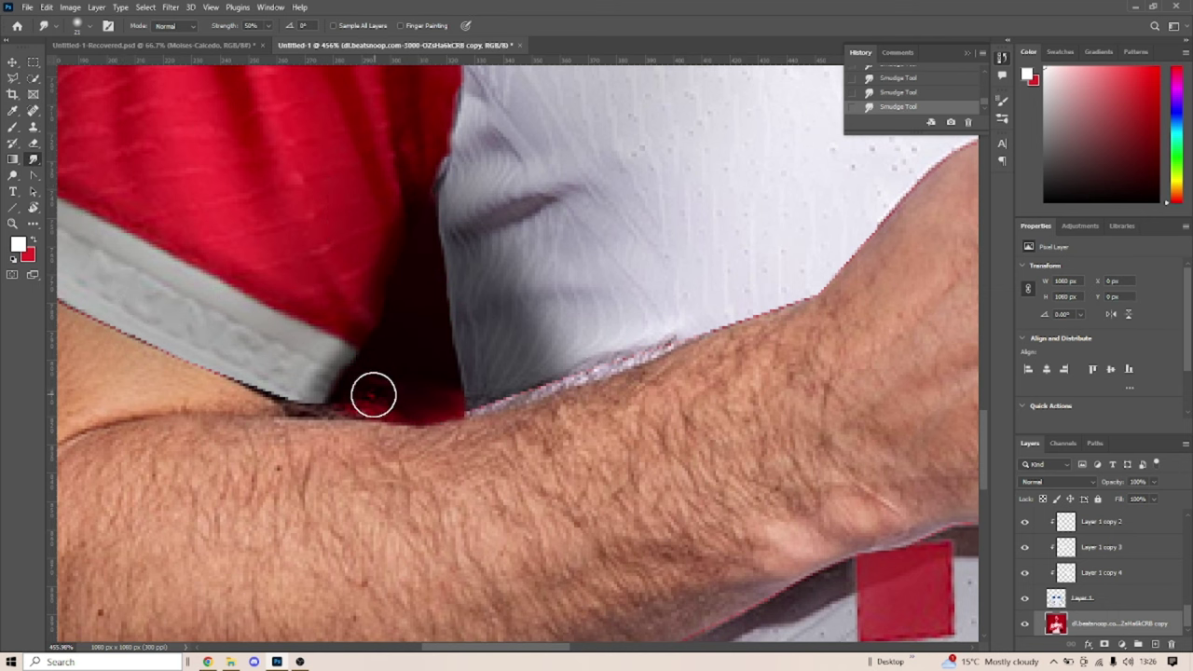
pyautogui.scroll(2, 476, 364)
# Set up the Eraser on Layer 1 at 34% flow for the sleeve crevice
pyautogui.hotkey('alt', ']')
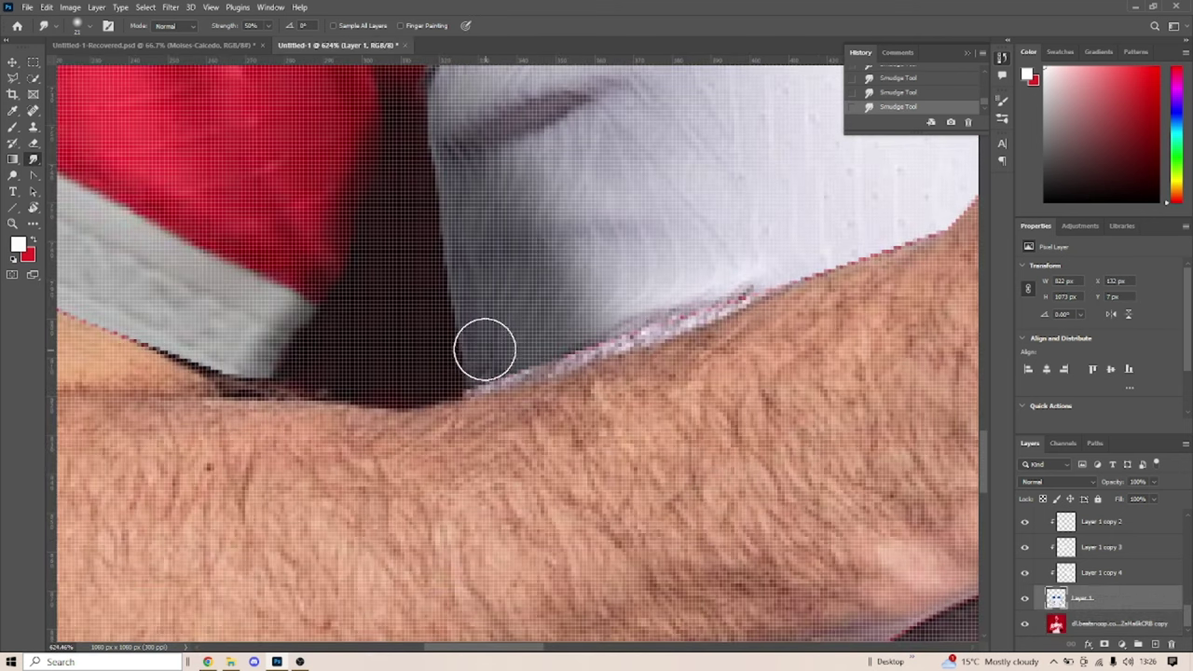
pyautogui.press('e')
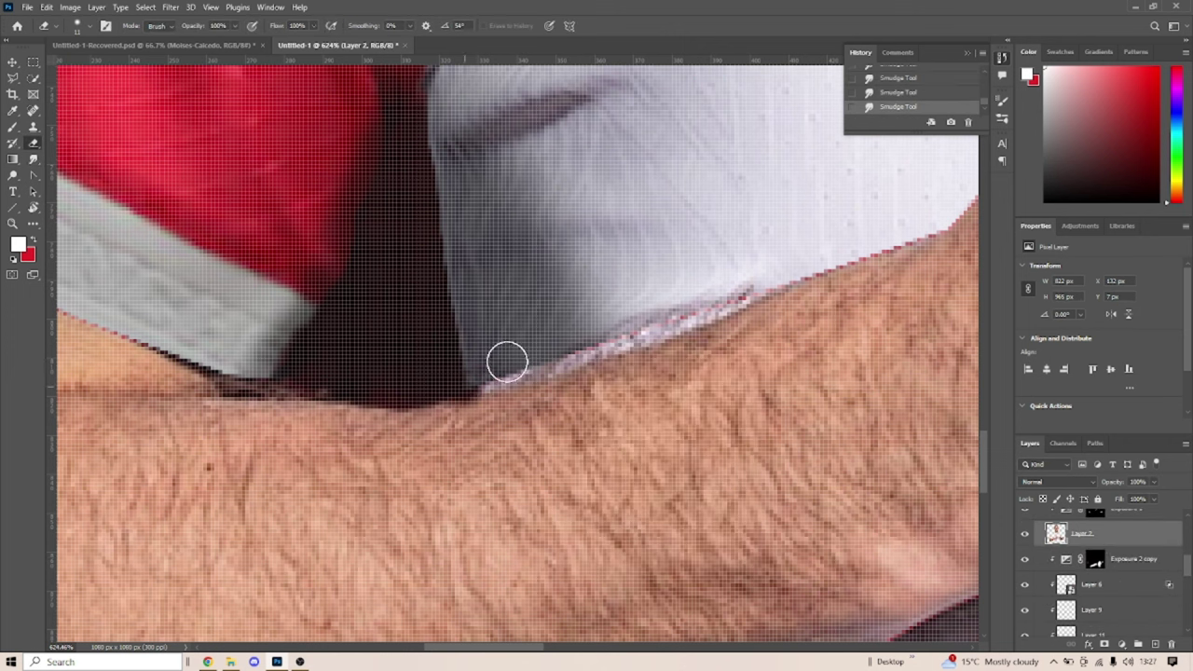
pyautogui.rightClick(545, 427)
pyautogui.click(545, 427)
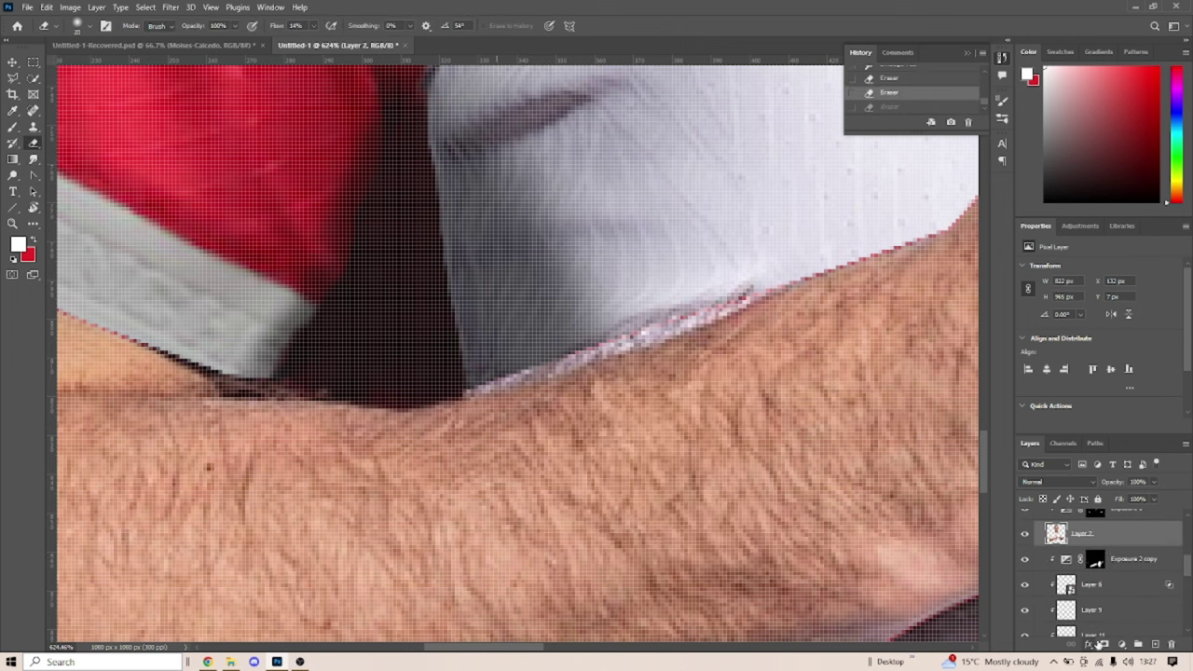
pyautogui.hotkey('alt', '[')
# Reorder the Exposure 2 copy and Exposure 3 layers, undoing back to the original order
pyautogui.moveTo(1138, 592); pyautogui.dragTo(1148, 532)
pyautogui.click(1025, 533)
pyautogui.click(1025, 532)
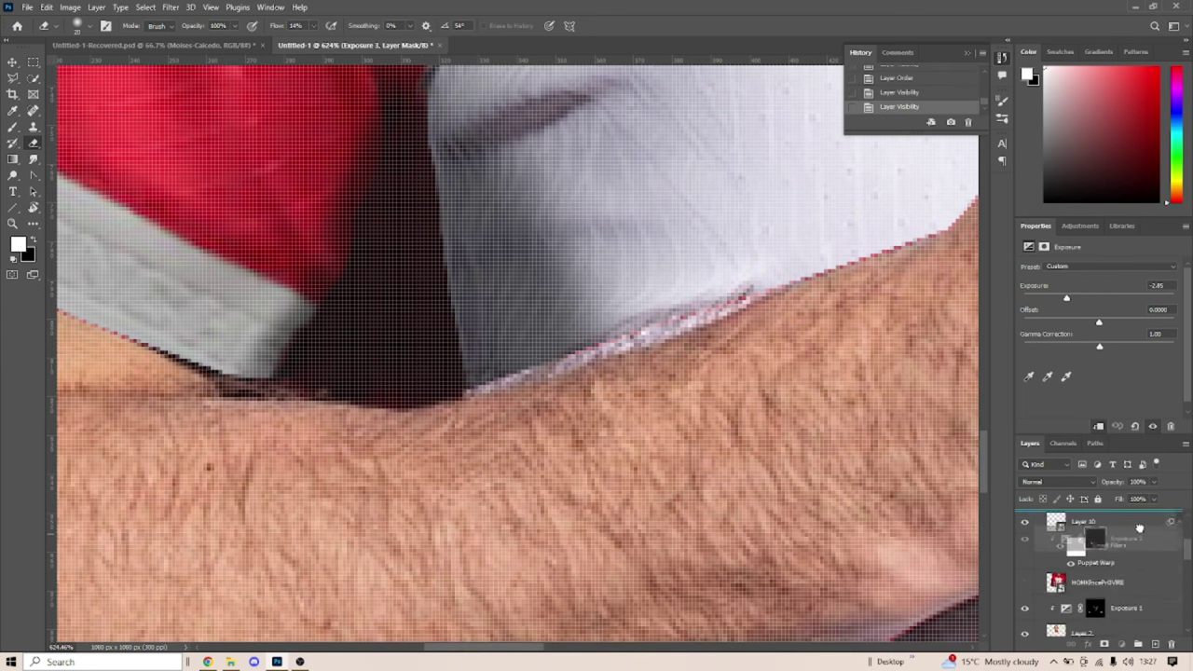
pyautogui.moveTo(1127, 624); pyautogui.dragTo(1137, 643)
pyautogui.press('b')
pyautogui.scroll(-10, 706, 333)
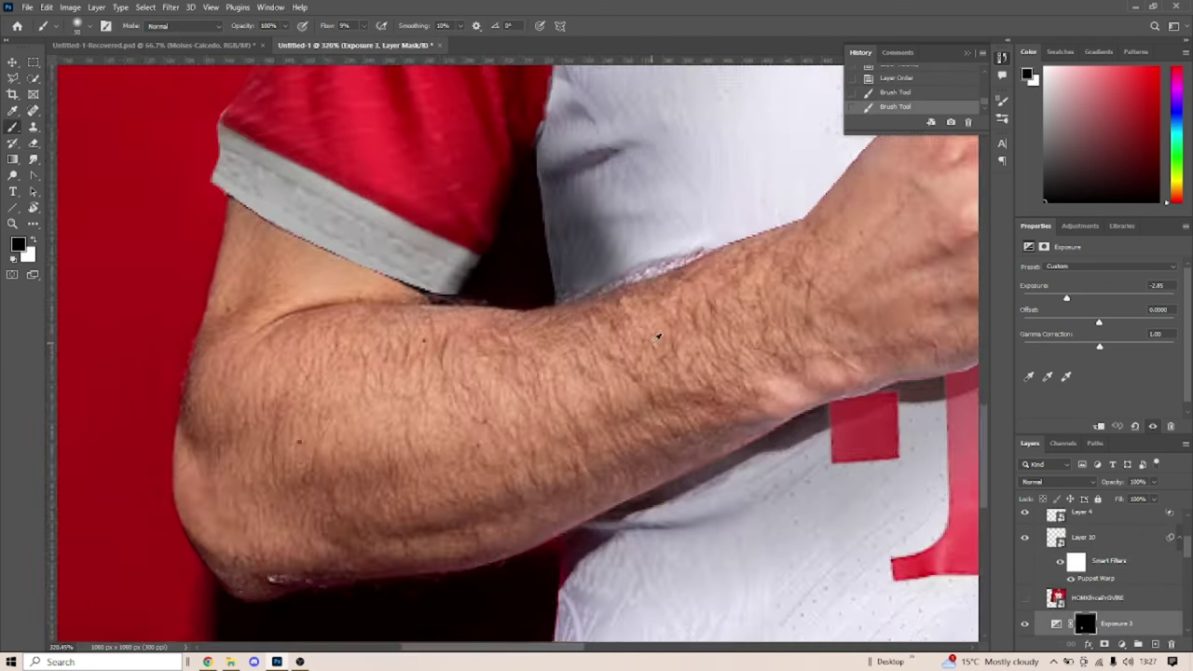
pyautogui.press('x')
pyautogui.hotkey('ctrl', 'z')
pyautogui.hotkey('ctrl', 'z')
pyautogui.hotkey('ctrl', 'z')
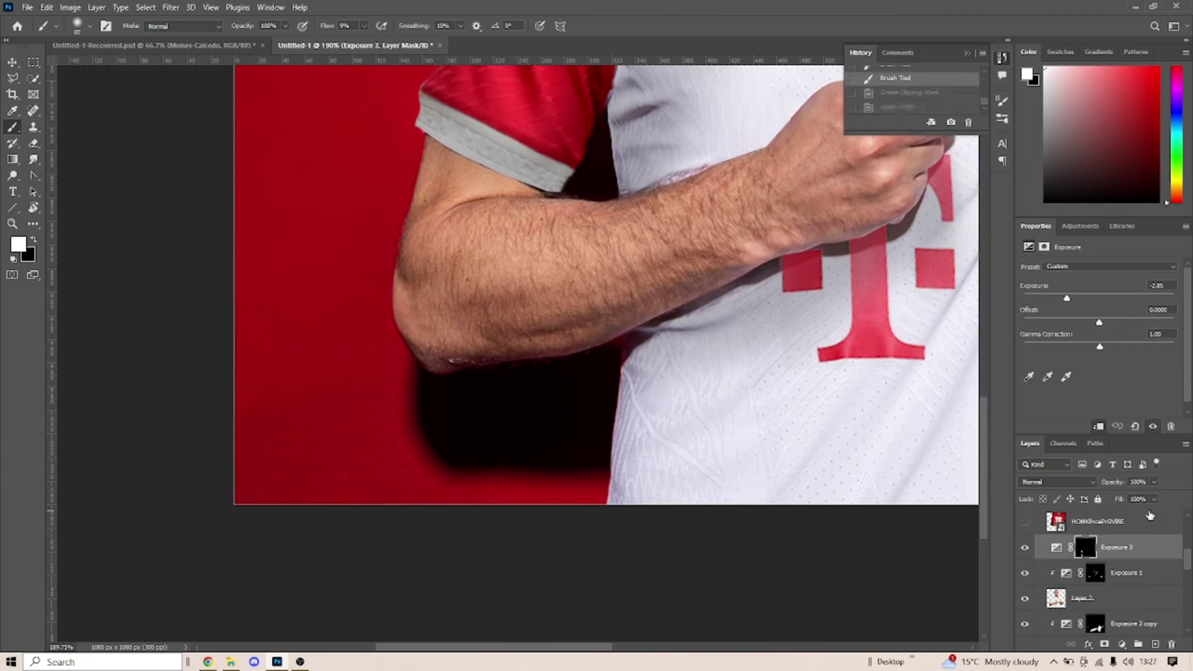
# Paint shadow into the Exposure 3 mask beside the torso and adjust its exposure value
pyautogui.moveTo(813, 456); pyautogui.dragTo(619, 320)
pyautogui.hscroll(5, 426, 253)
pyautogui.hscroll(-1, 551, 453)
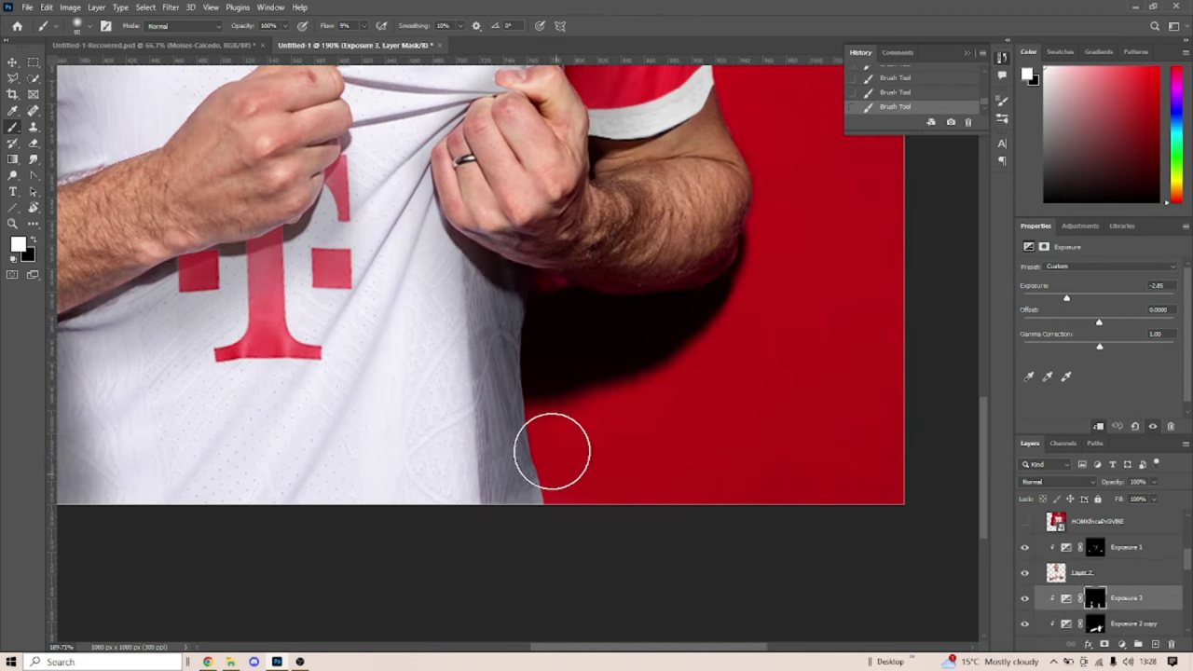
pyautogui.scroll(2, 656, 418)
pyautogui.scroll(-5, 509, 512)
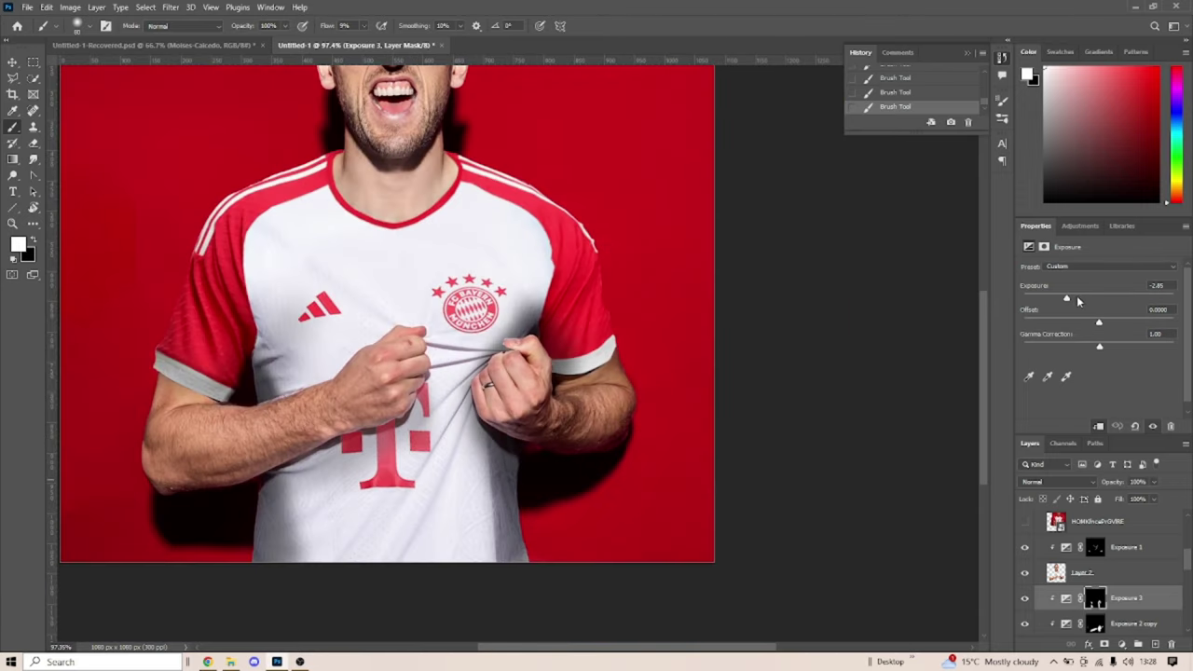
pyautogui.moveTo(1066, 298)
pyautogui.mouseDown()
pyautogui.moveTo(1095, 302)
pyautogui.moveTo(1086, 299)
pyautogui.mouseUp()
# Paint a faint 6%-flow black stroke over the forearm, then select the Exposure 2 mask
pyautogui.hscroll(-1, 384, 462)
pyautogui.press('x')
pyautogui.moveTo(331, 26); pyautogui.dragTo(326, 26)
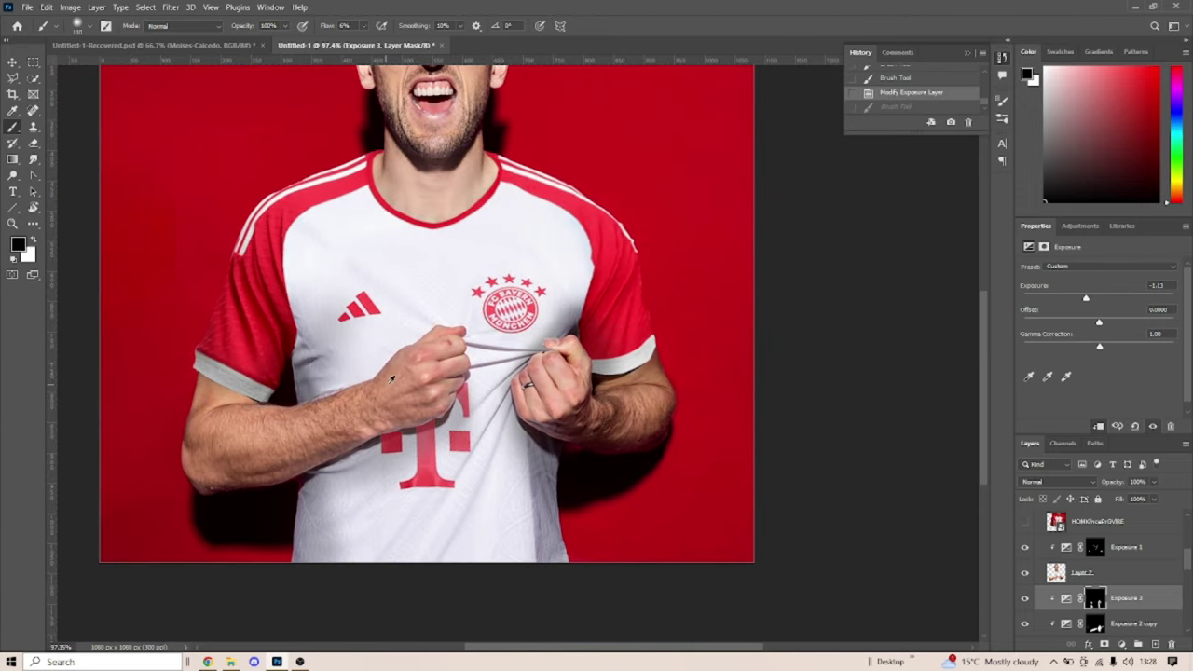
pyautogui.moveTo(522, 335); pyautogui.dragTo(401, 503)
pyautogui.scroll(3, 244, 432)
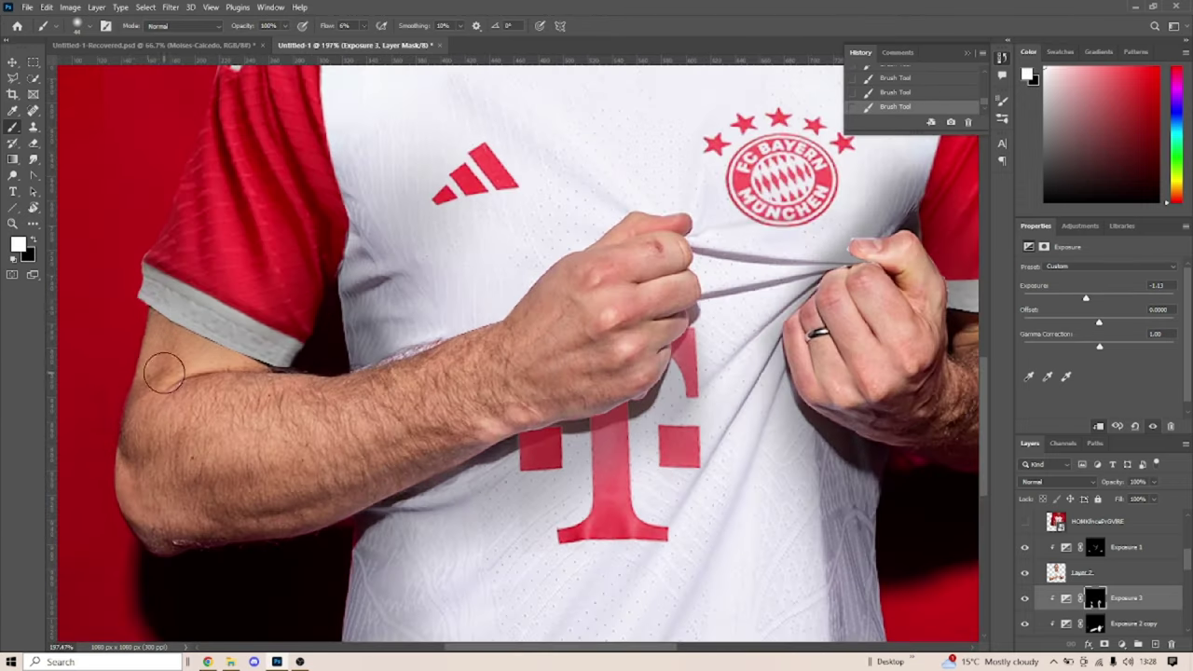
pyautogui.scroll(-3, 392, 424)
pyautogui.click(1024, 626)
pyautogui.scroll(-5, 1100, 579)
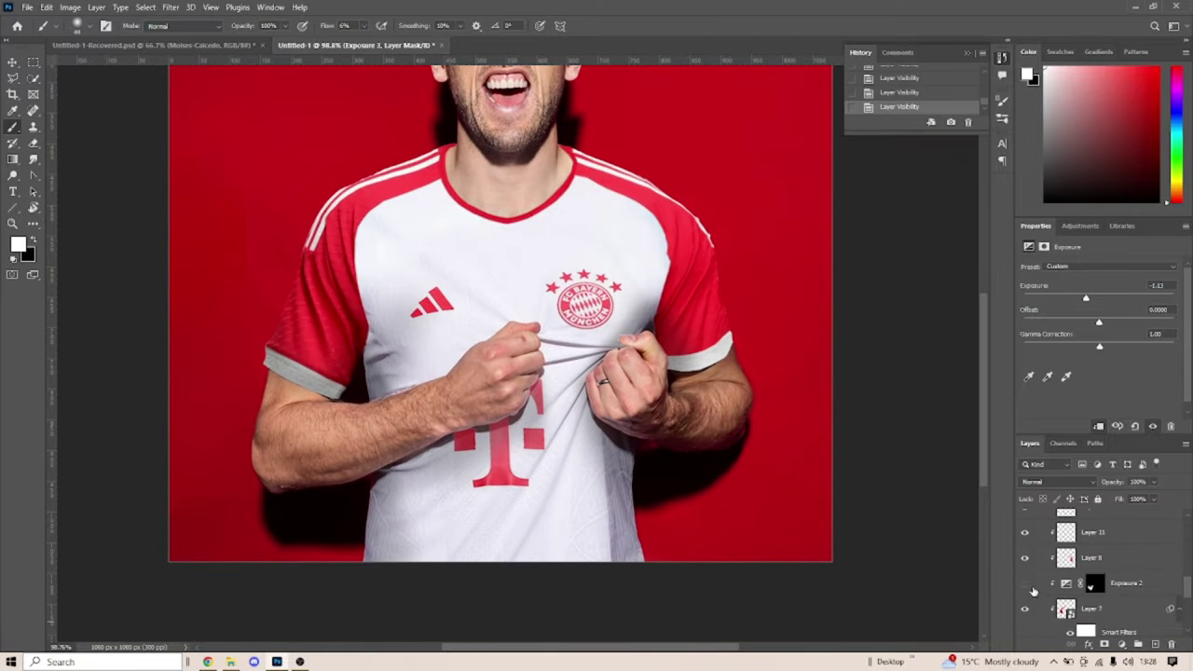
pyautogui.click(1094, 584)
pyautogui.scroll(-3, 318, 247)
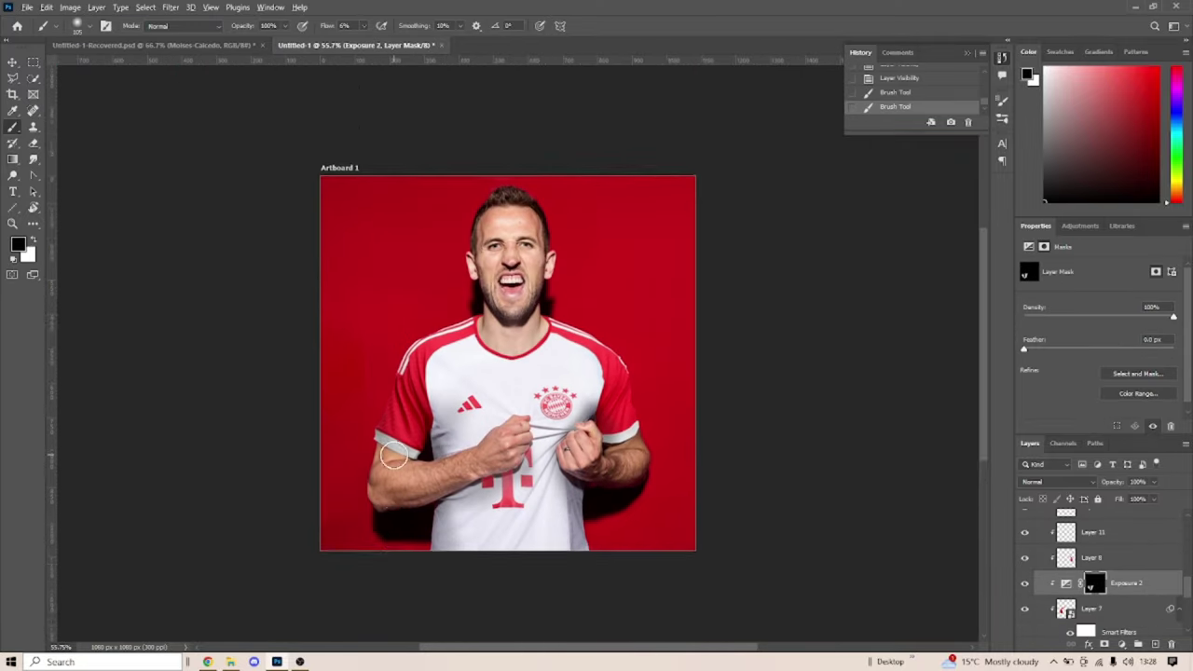
pyautogui.scroll(5, 631, 466)
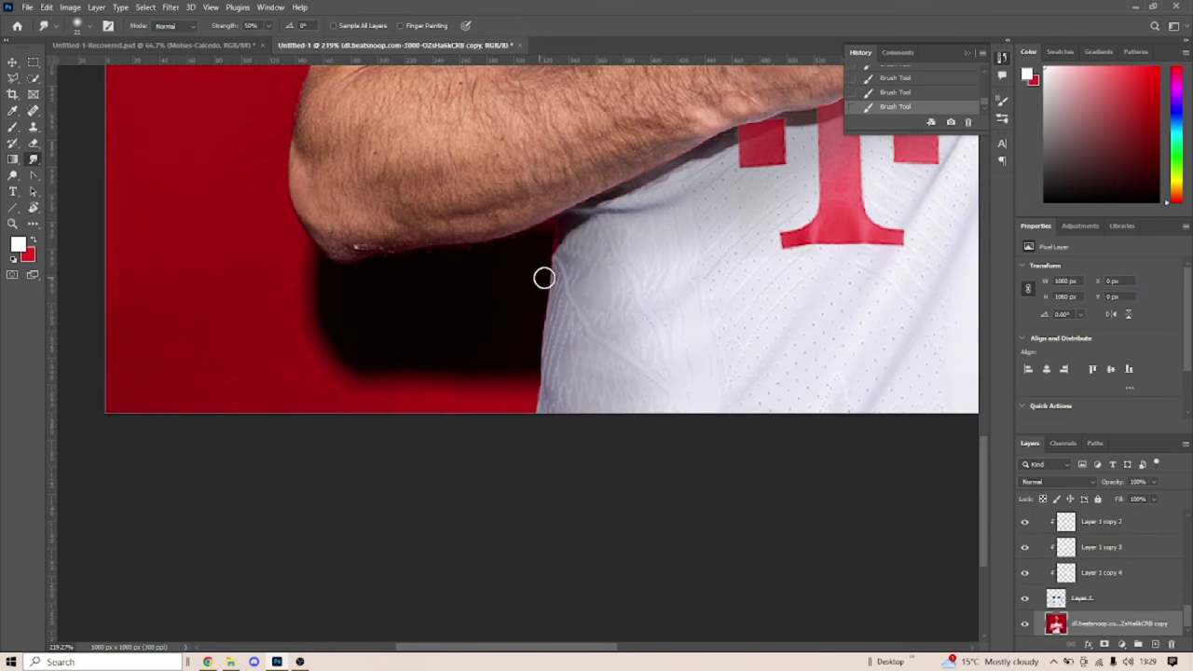
# Smudge the shadow edge beside the shirt and group the edit layers into Group 1
pyautogui.scroll(-1, 885, 229)
pyautogui.scroll(5, 744, 344)
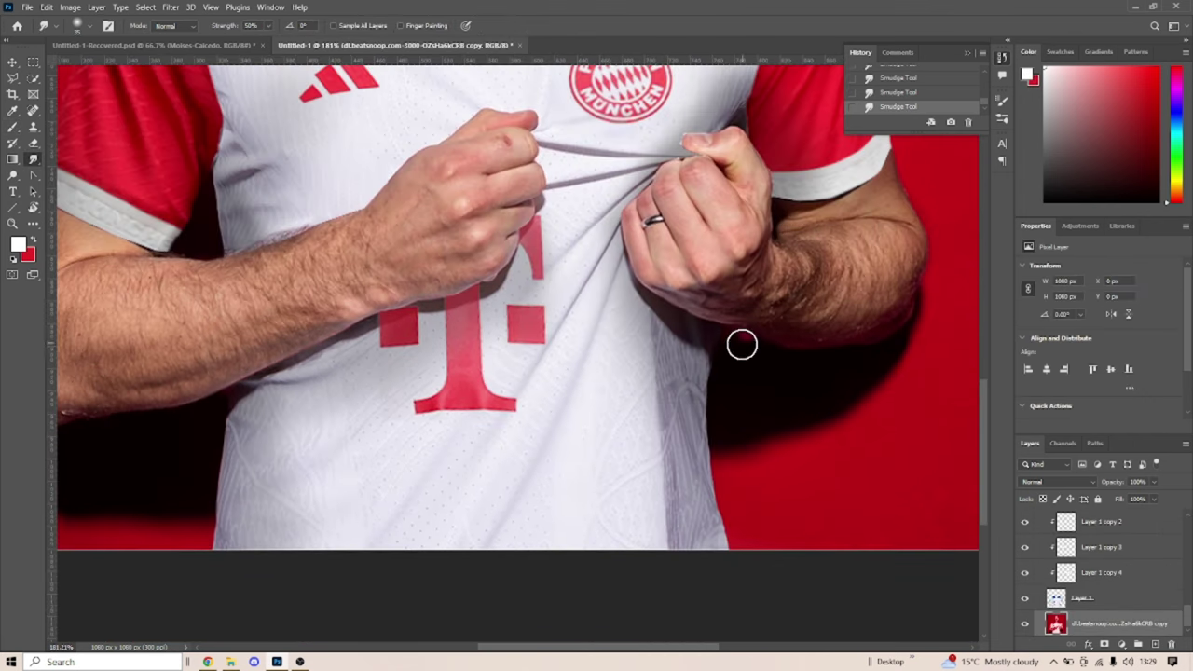
pyautogui.scroll(3, 628, 402)
pyautogui.hotkey('ctrl', 'g')
pyautogui.hotkey('ctrl', 'j')
pyautogui.hotkey('ctrl', 'e')
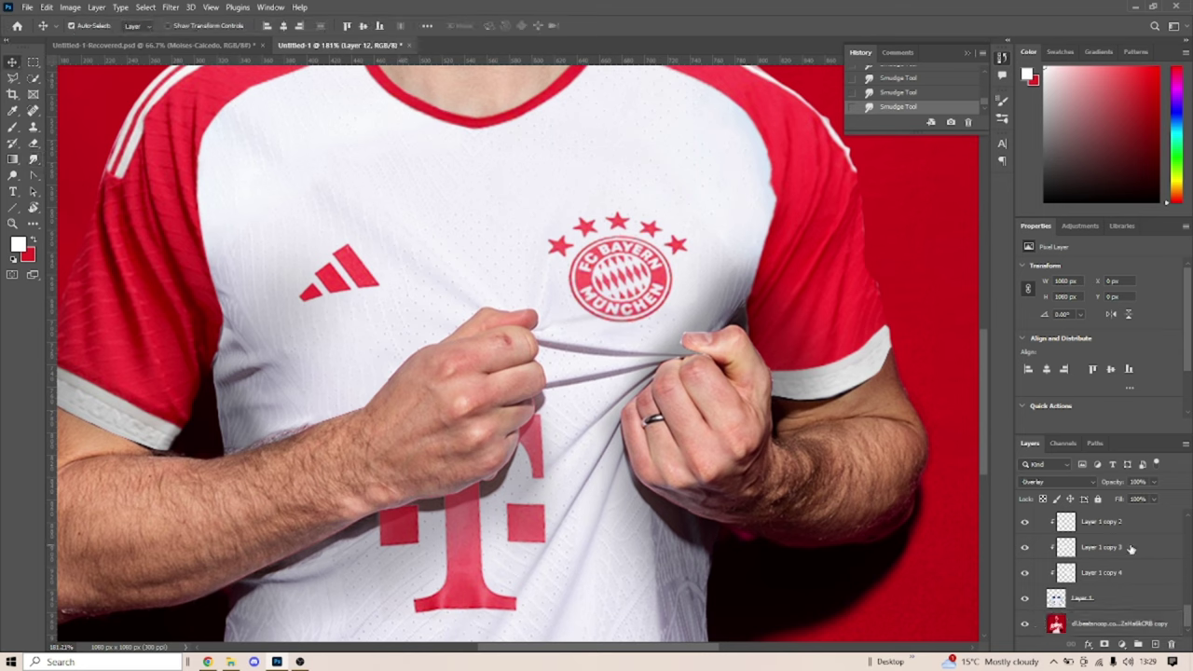
pyautogui.hotkey('ctrl', 'z')
pyautogui.hotkey('ctrl', 'z')
# Move Layer 12 out of Group 1, then duplicate and merge the group into one layer
pyautogui.moveTo(1090, 566); pyautogui.dragTo(1081, 527)
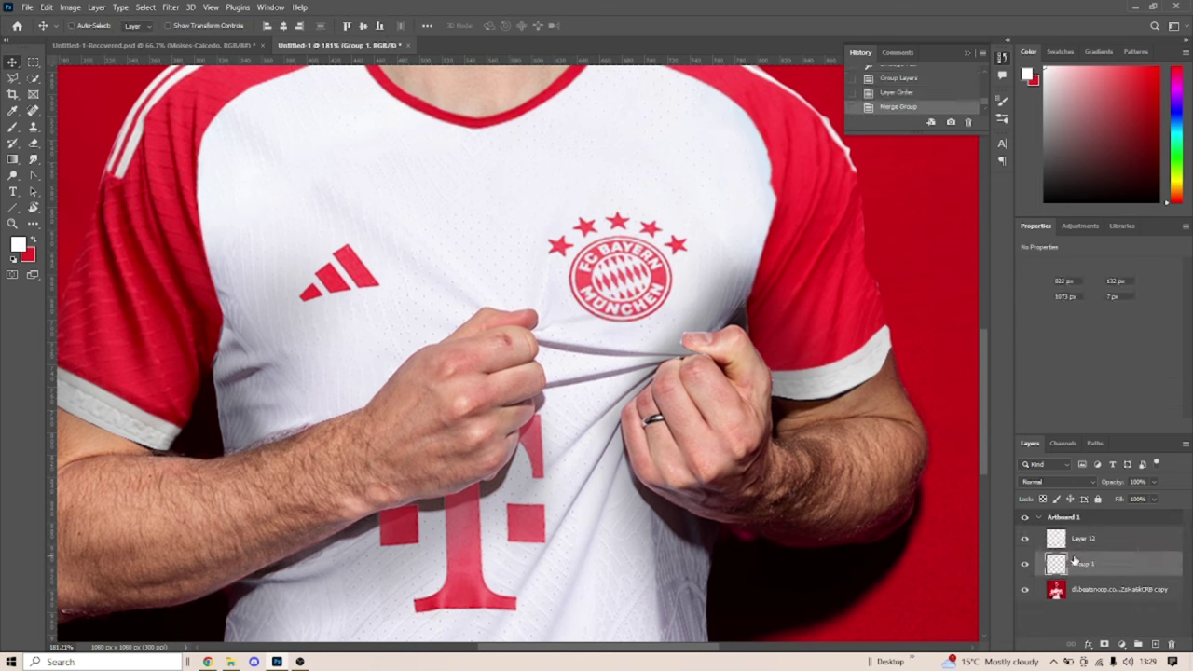
pyautogui.hotkey('ctrl', 'j')
pyautogui.hotkey('ctrl', 'e')
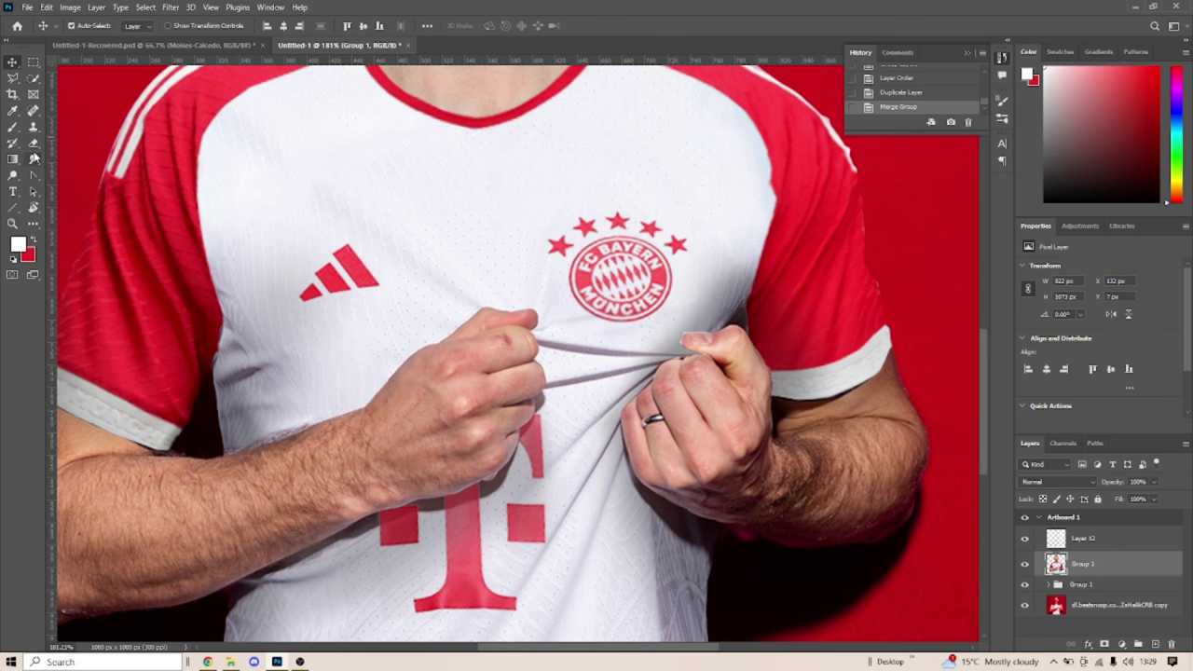
pyautogui.hotkey('ctrl', 'z')
pyautogui.hotkey('ctrl', 'z')
# Undo the last two stray smudge strokes around the thumb
pyautogui.press('e')
pyautogui.scroll(3, 834, 360)
pyautogui.scroll(3, 486, 314)
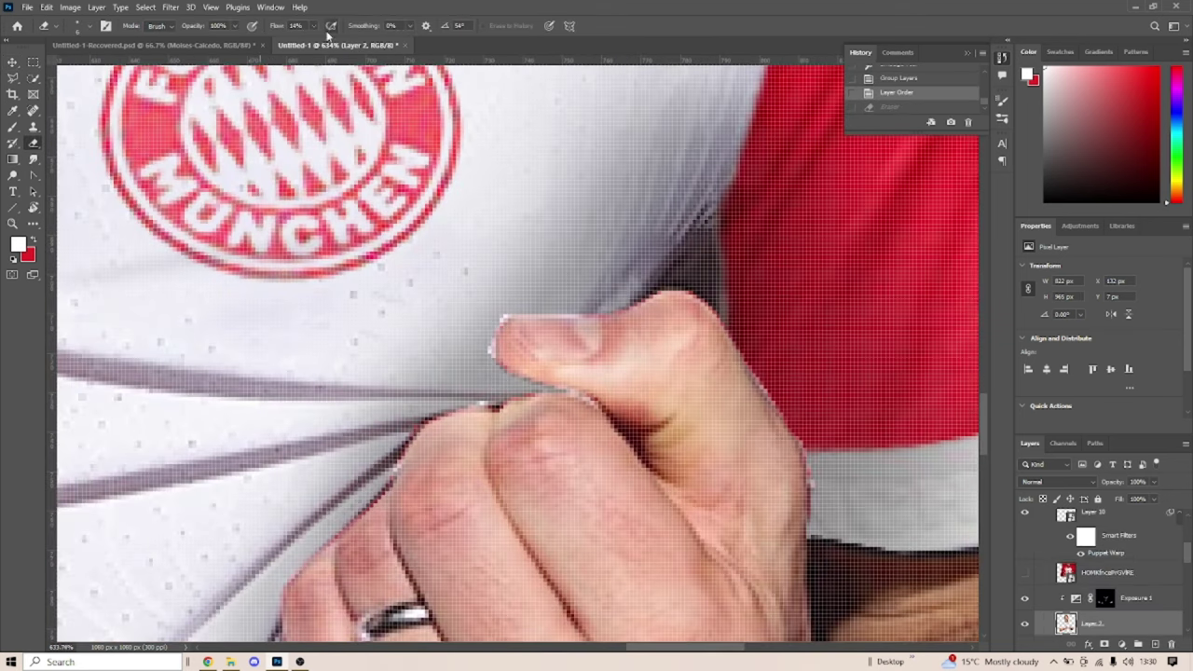
pyautogui.scroll(1, 475, 377)
pyautogui.hotkey('ctrl', 'z')
pyautogui.hotkey('ctrl', 'z')
pyautogui.scroll(3, 438, 308)
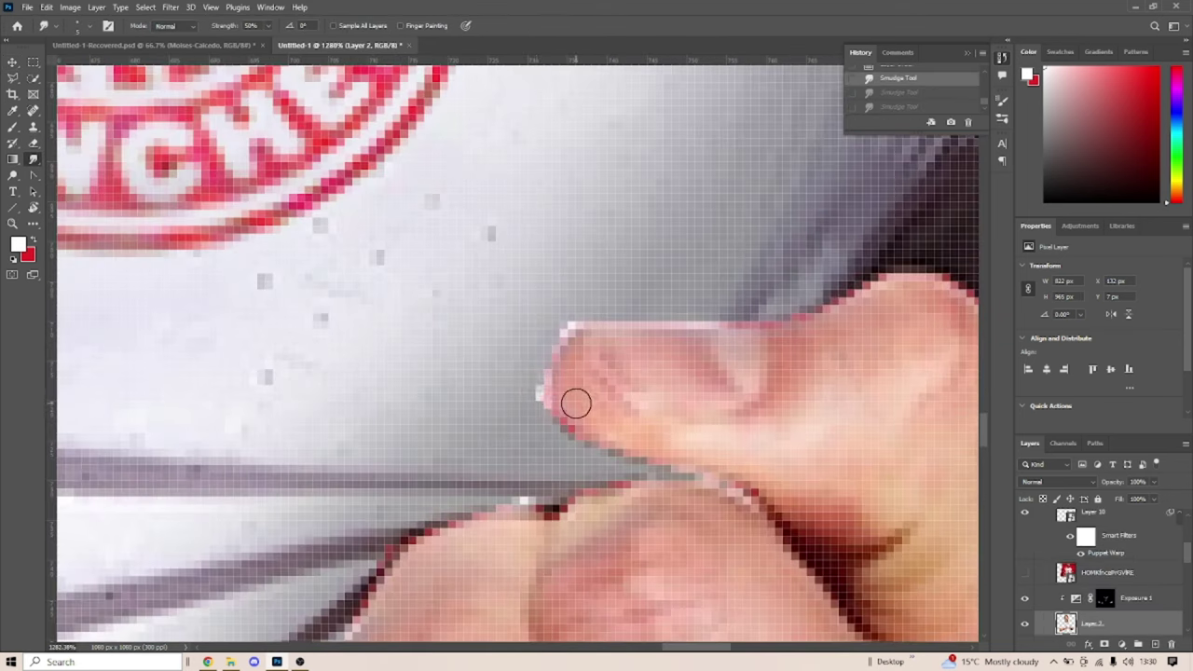
pyautogui.scroll(-10, 560, 415)
# Brush over the thumb's rough edge using sampled skin, red background and dark grey tones
pyautogui.press('b')
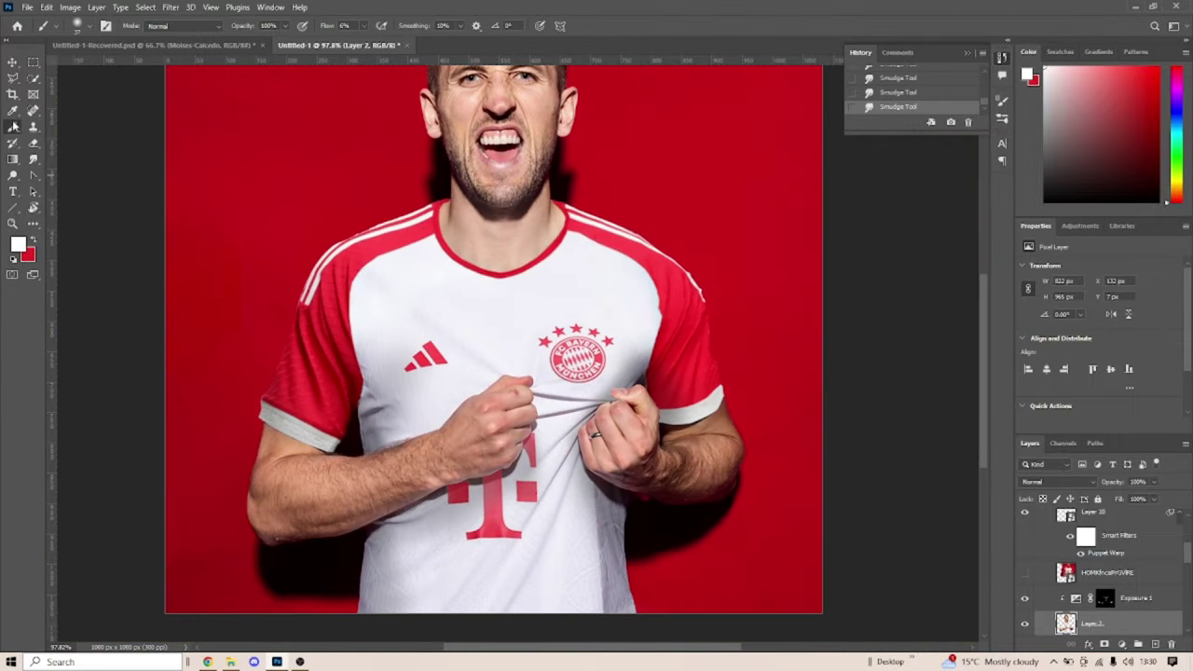
pyautogui.scroll(8, 773, 454)
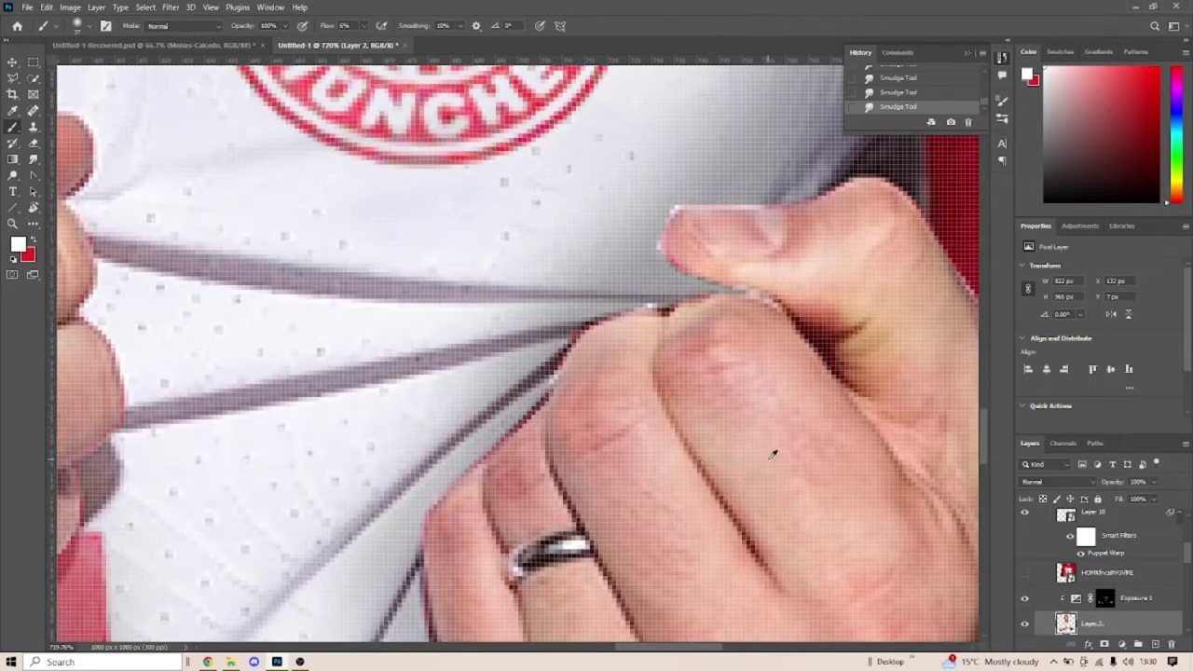
pyautogui.click(668, 306)
pyautogui.keyDown('alt'); pyautogui.click(670, 242); pyautogui.keyUp('alt')
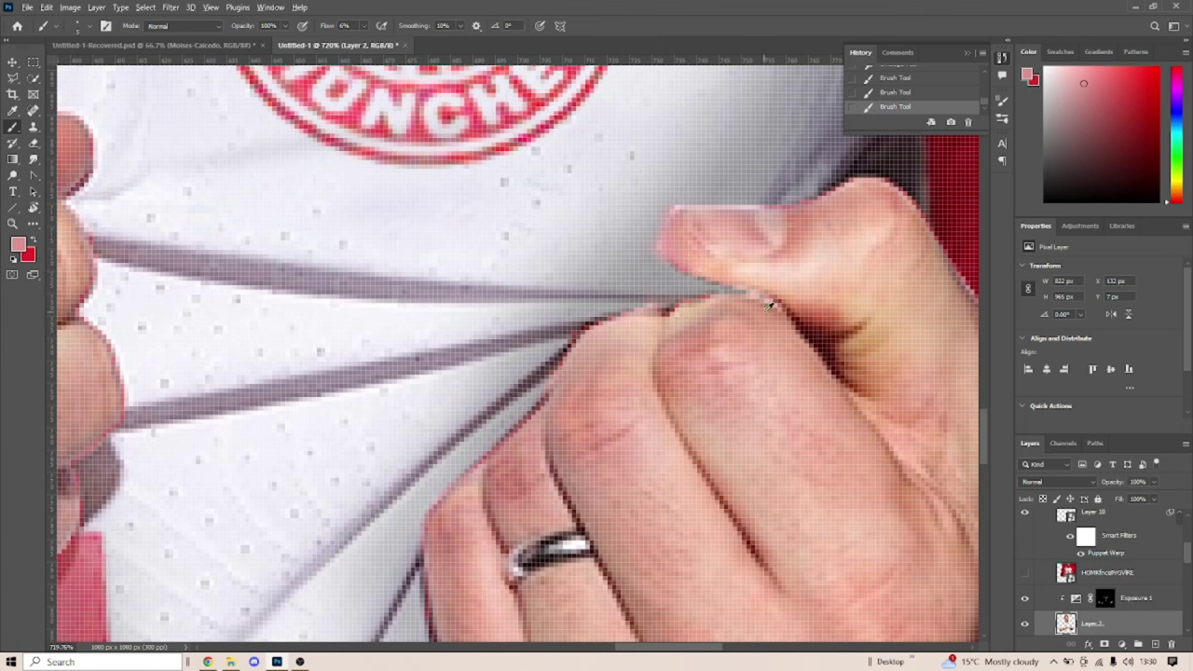
pyautogui.hscroll(3, 770, 306)
pyautogui.keyDown('alt'); pyautogui.click(846, 262); pyautogui.keyUp('alt')
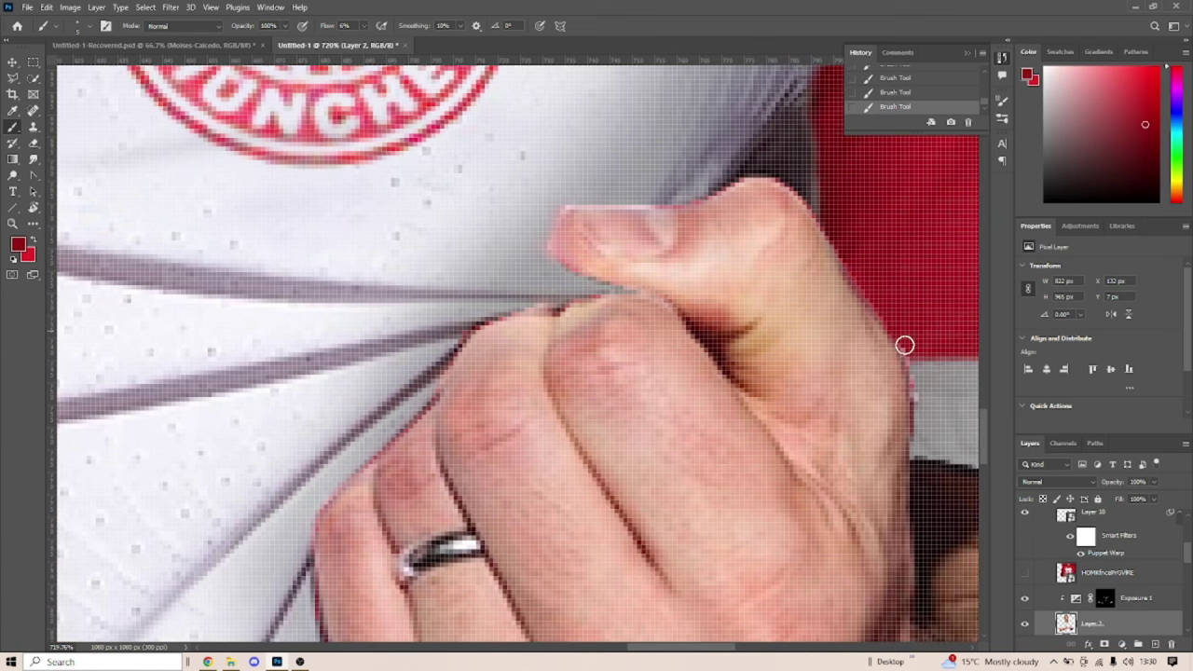
pyautogui.scroll(-1, 910, 358)
pyautogui.keyDown('alt'); pyautogui.click(733, 162); pyautogui.keyUp('alt')
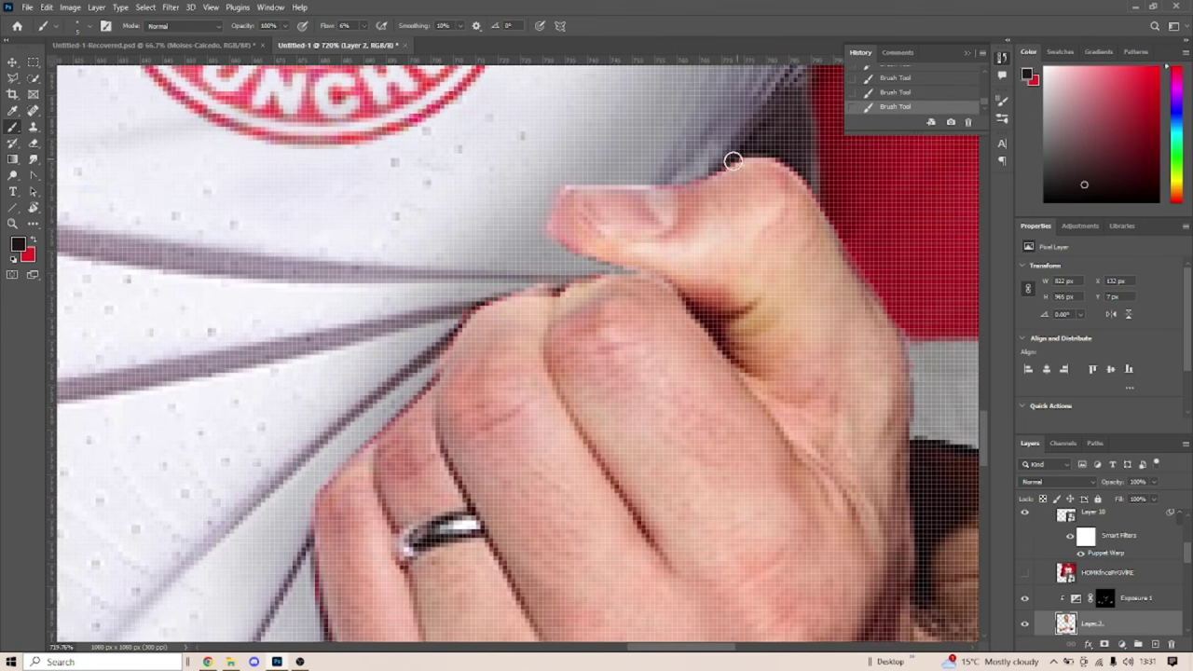
pyautogui.scroll(-10, 724, 158)
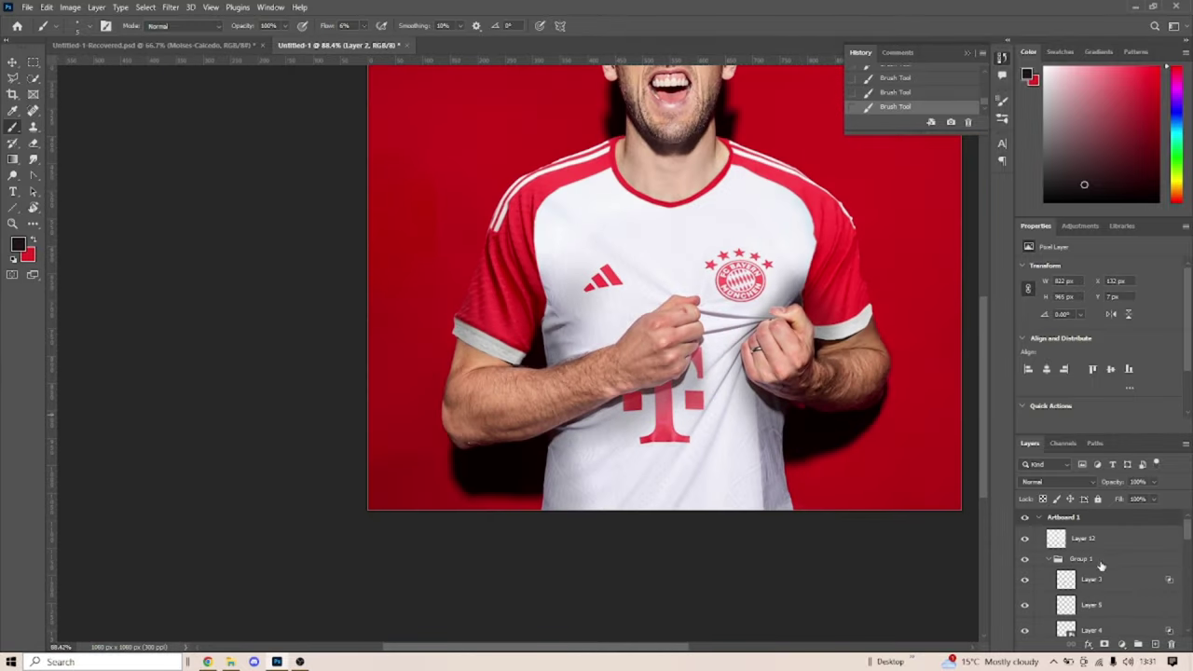
pyautogui.click(1081, 559)
# Add an Exposure adjustment at -1.41 clipped to Group 1, with its mask inverted
pyautogui.click(1122, 645)
pyautogui.click(1119, 490)
pyautogui.moveTo(1099, 299); pyautogui.dragTo(1083, 298)
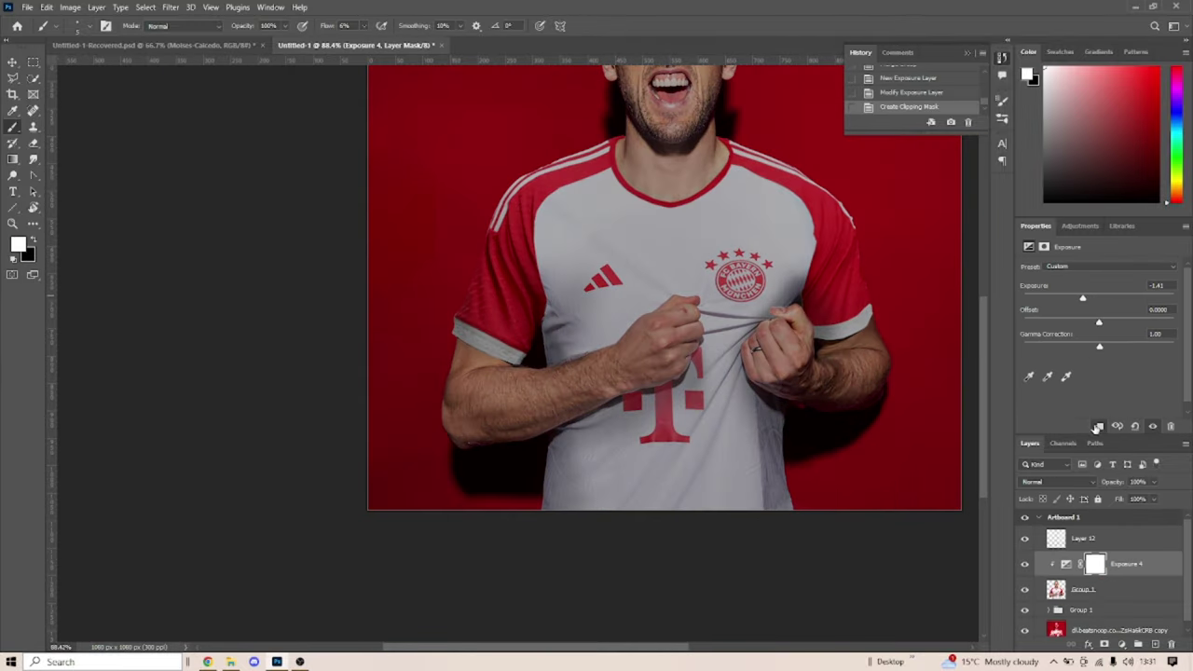
pyautogui.hotkey('ctrl', 'alt', 'g')
pyautogui.hotkey('ctrl', 'i')
# Paint shadow onto the shirt near the hands on the Exposure mask
pyautogui.scroll(3, 703, 285)
pyautogui.moveTo(528, 205); pyautogui.dragTo(653, 327)
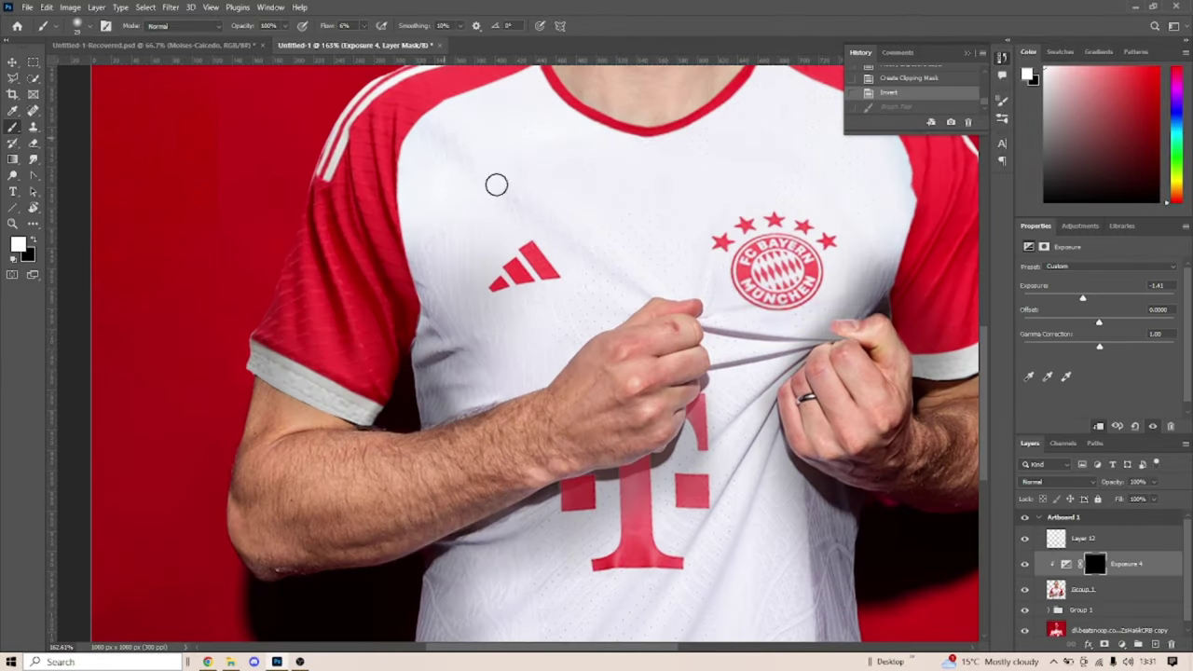
pyautogui.scroll(2, 690, 319)
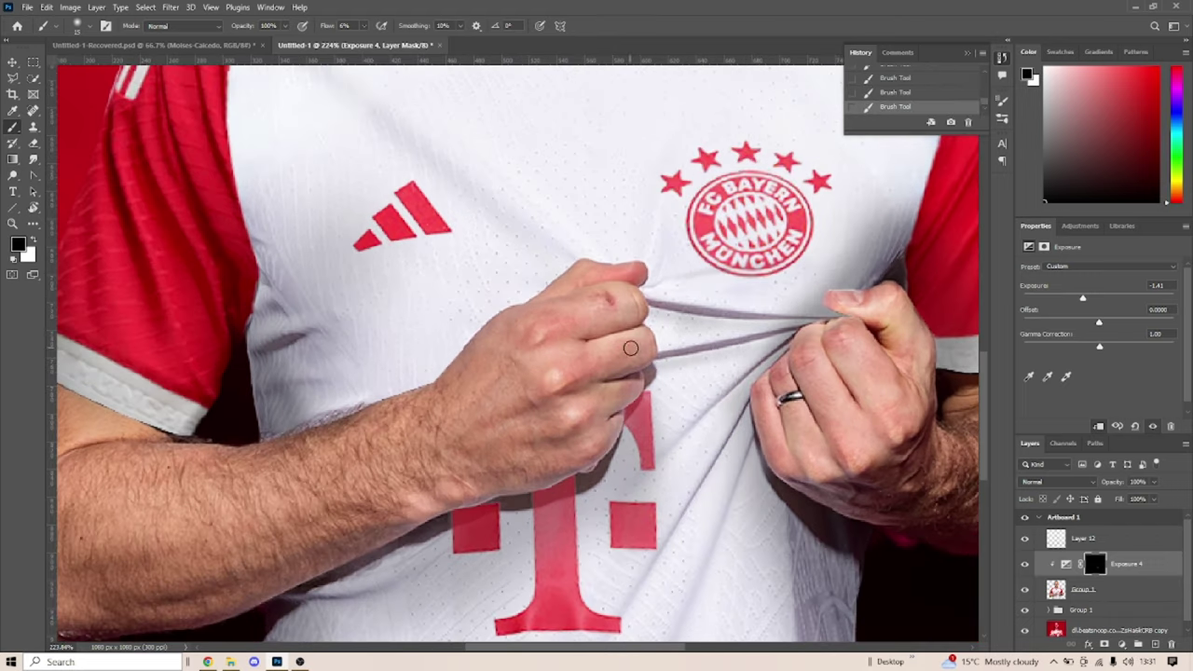
pyautogui.scroll(-1, 727, 429)
pyautogui.scroll(-3, 615, 447)
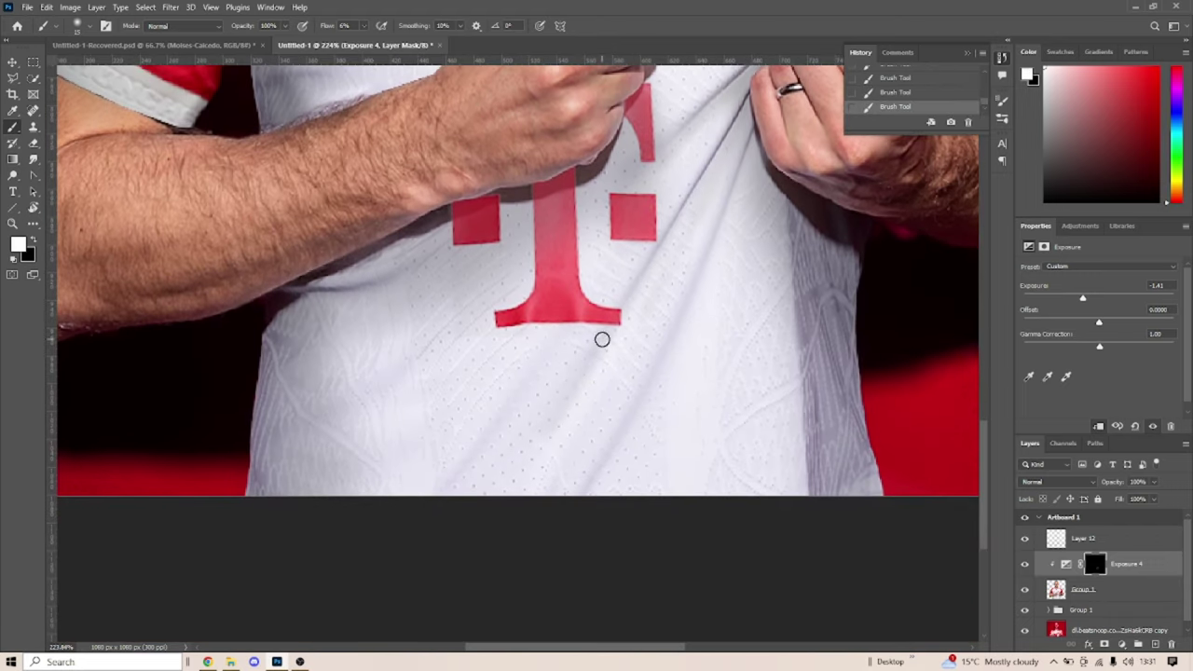
pyautogui.hscroll(-1, 626, 425)
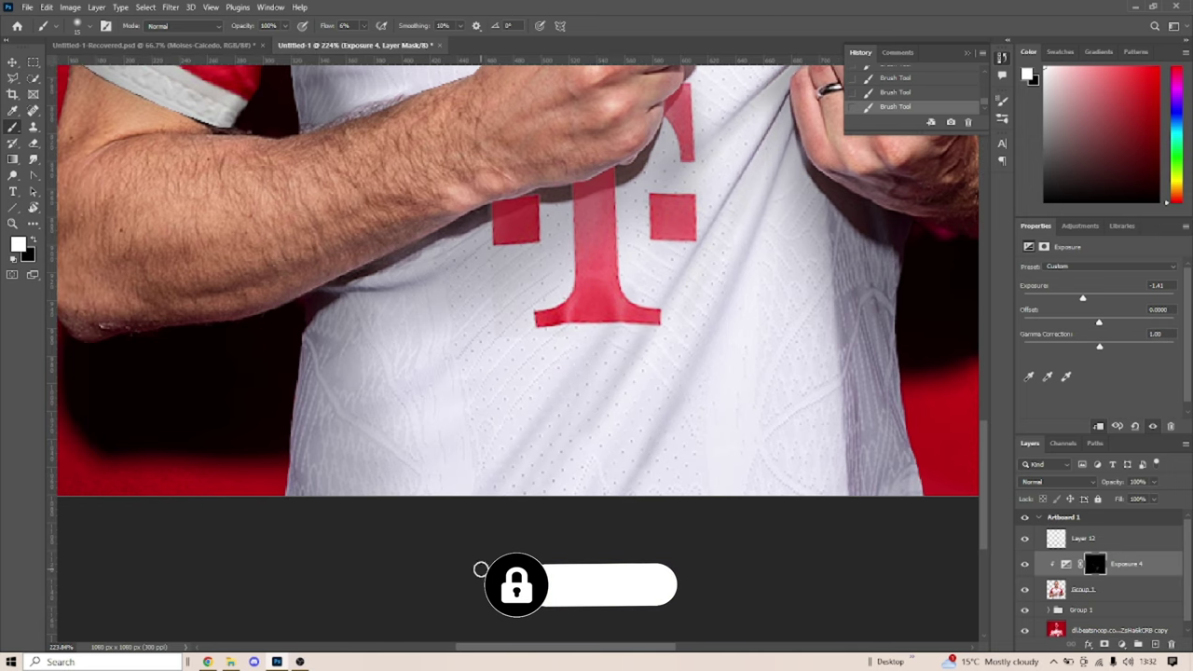
pyautogui.scroll(1, 594, 300)
pyautogui.scroll(1, 559, 327)
# Undo the last shadow stroke and swap the mask paint colours
pyautogui.hotkey('ctrl', 'z')
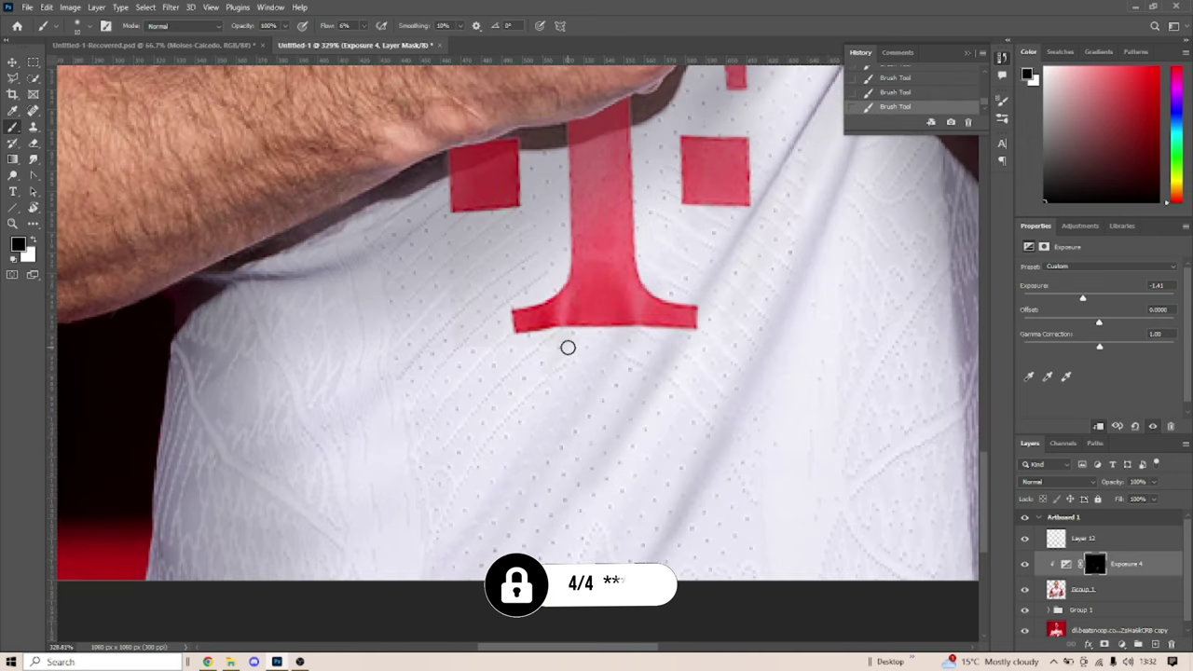
pyautogui.scroll(1, 567, 348)
pyautogui.scroll(2, 596, 314)
pyautogui.press('x')
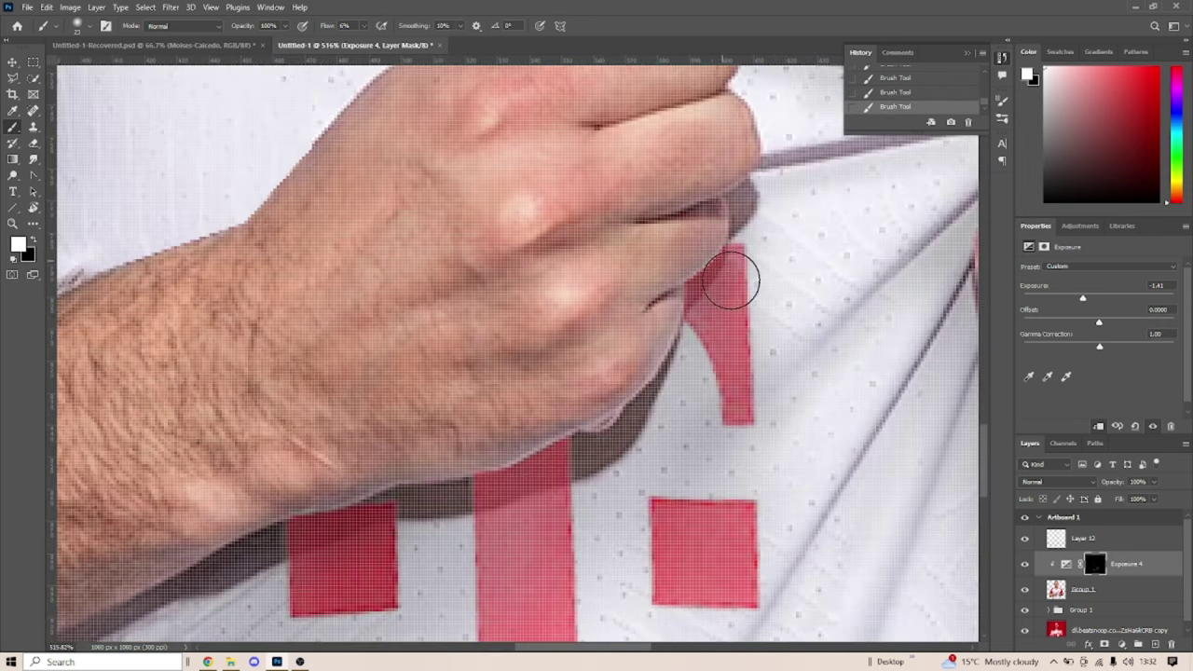
pyautogui.scroll(-5, 732, 280)
pyautogui.scroll(2, 671, 287)
pyautogui.scroll(3, 358, 283)
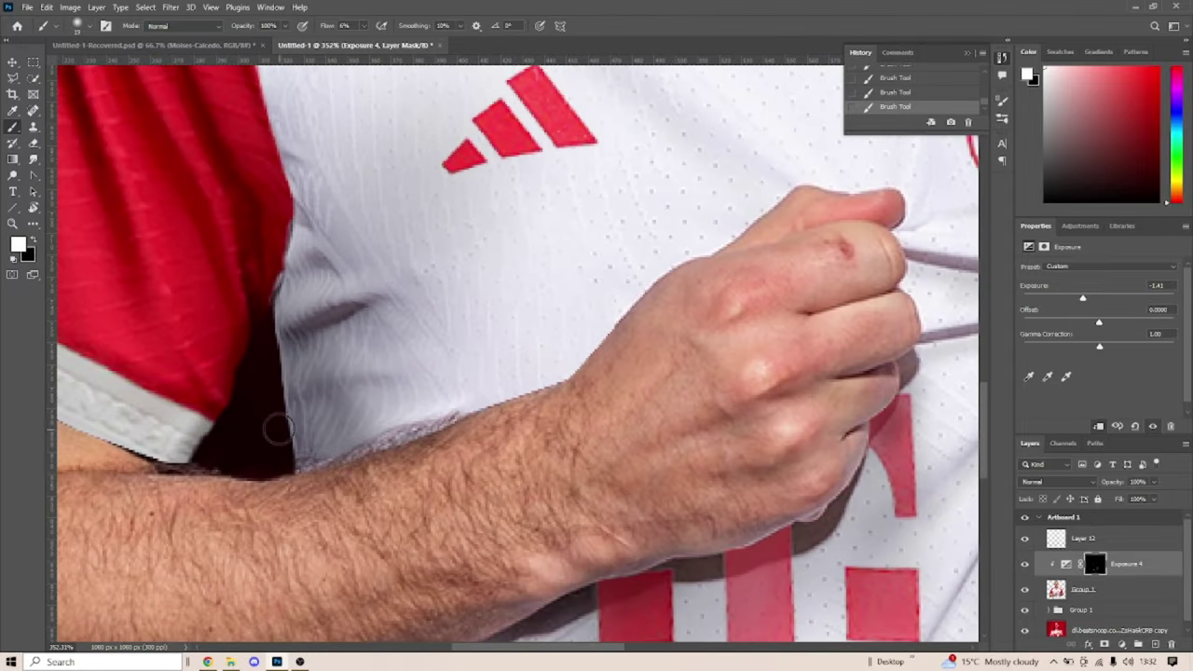
pyautogui.scroll(2, 300, 290)
pyautogui.scroll(-5, 284, 275)
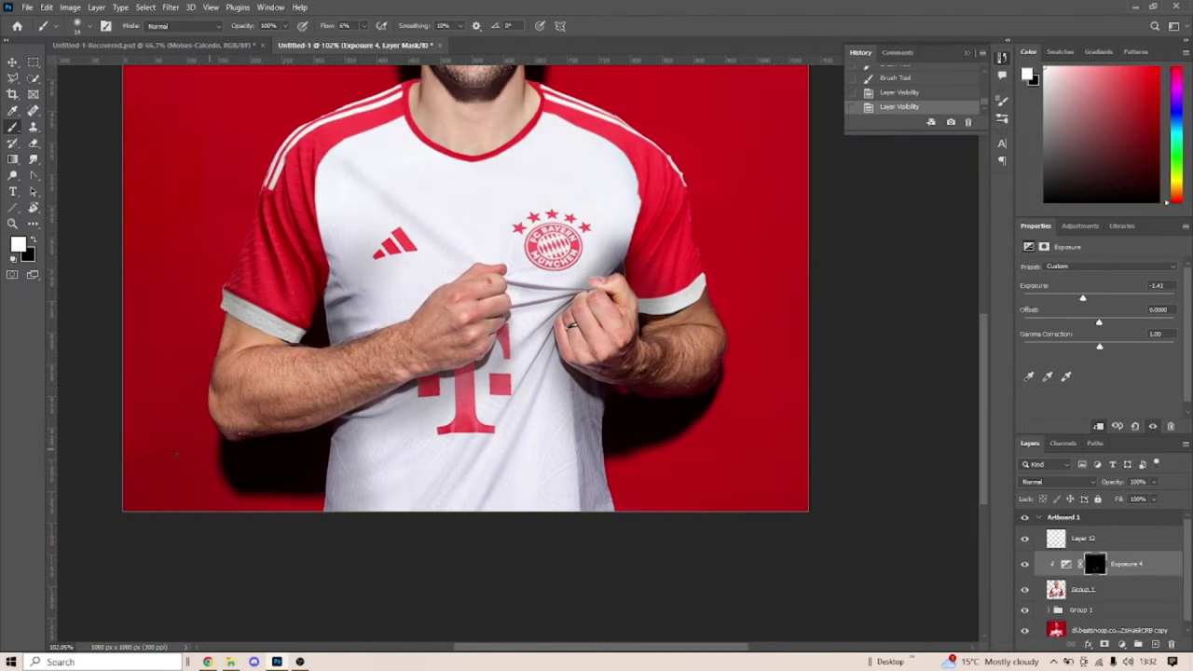
# Paint shading along the shirt's shoulder and from the chest up to the neckline
pyautogui.click(355, 226)
pyautogui.scroll(2, 354, 226)
pyautogui.click(177, 383)
pyautogui.scroll(3, 207, 247)
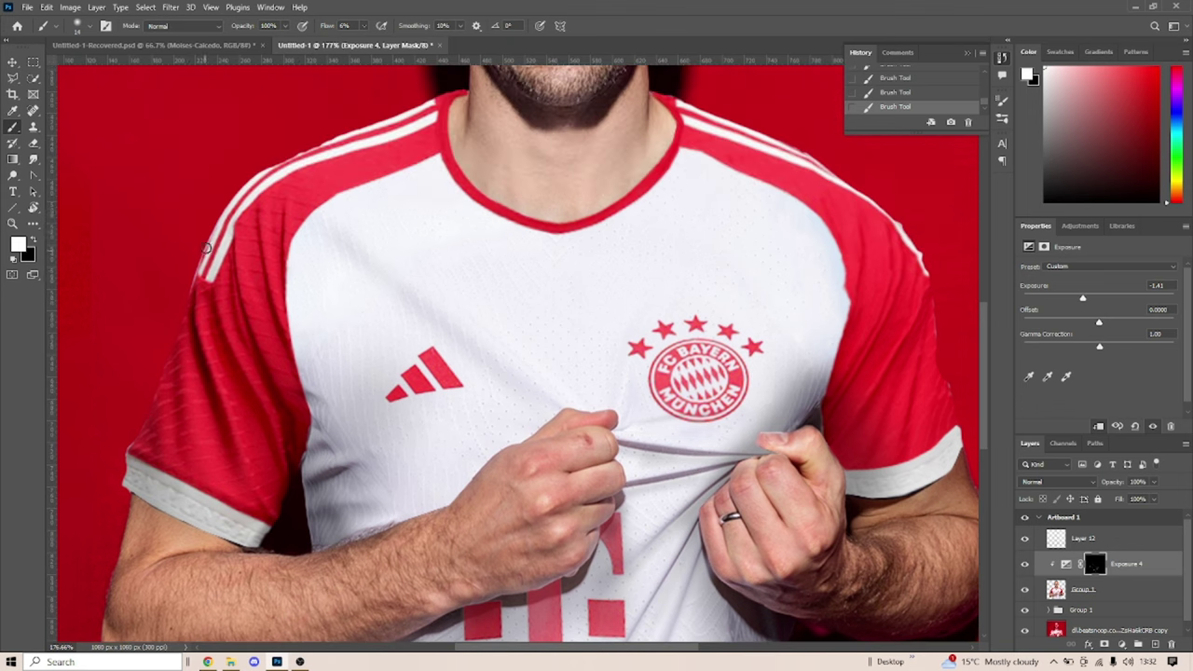
pyautogui.scroll(3, 470, 378)
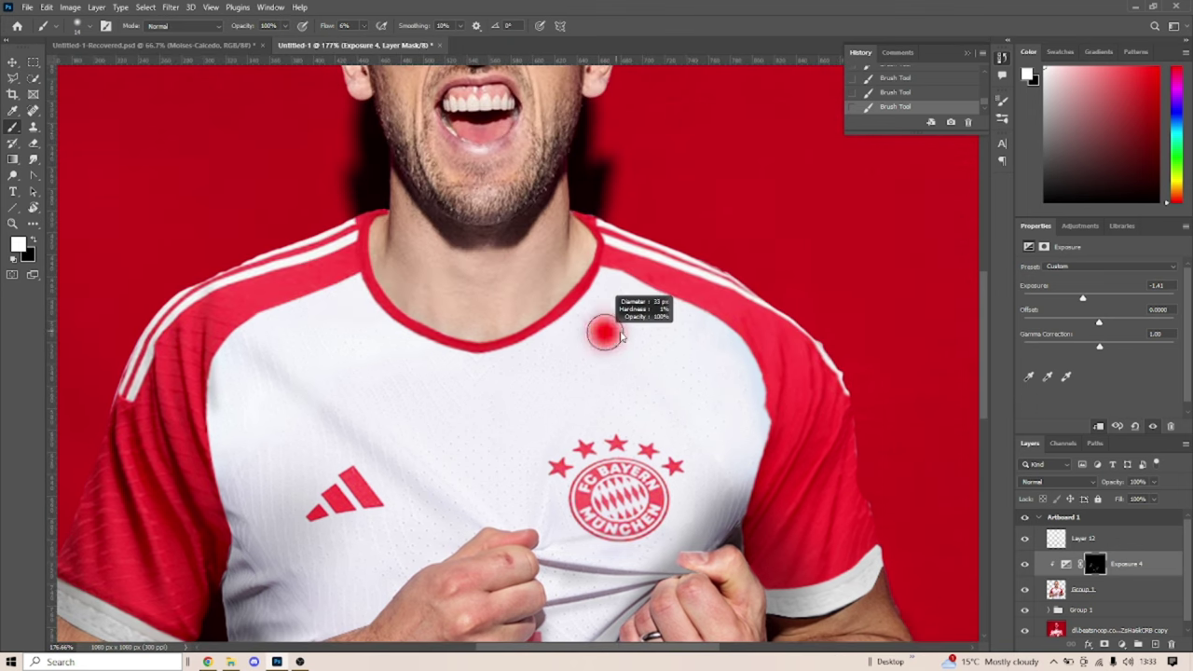
pyautogui.moveTo(508, 393); pyautogui.dragTo(521, 295)
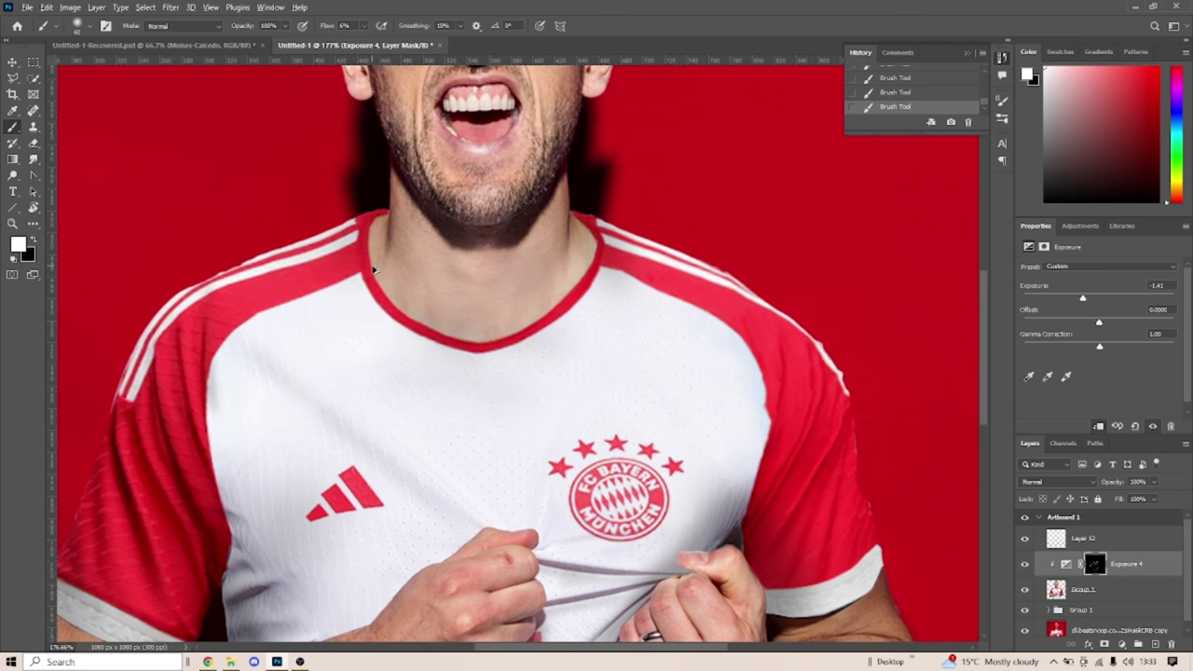
pyautogui.scroll(-5, 373, 269)
pyautogui.scroll(5, 554, 377)
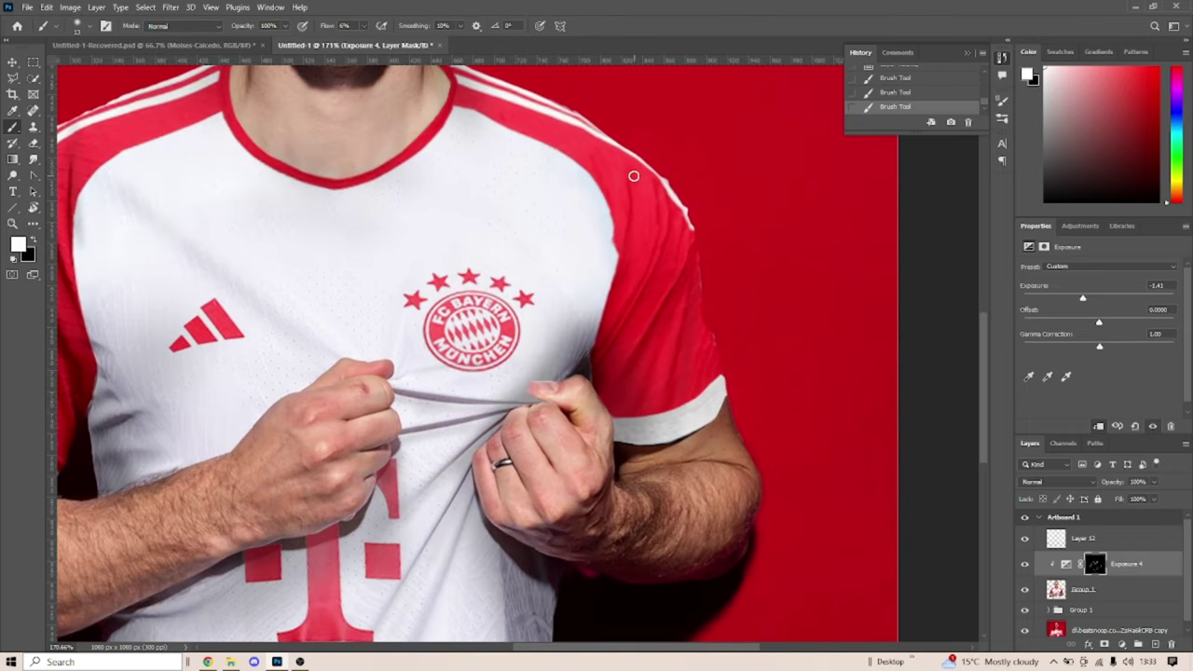
# Darken the area beside the jaw, re-show Exposure 4 and swap the mask colours
pyautogui.scroll(1, 362, 272)
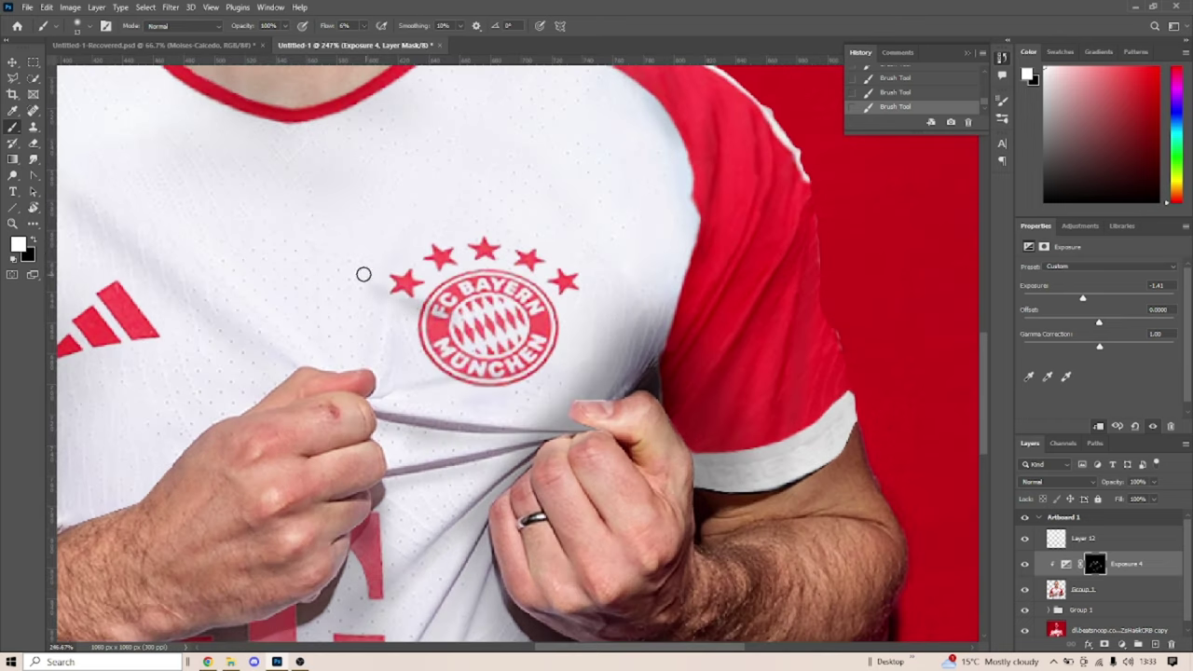
pyautogui.scroll(1, 448, 320)
pyautogui.scroll(-2, 676, 416)
pyautogui.scroll(-3, 676, 416)
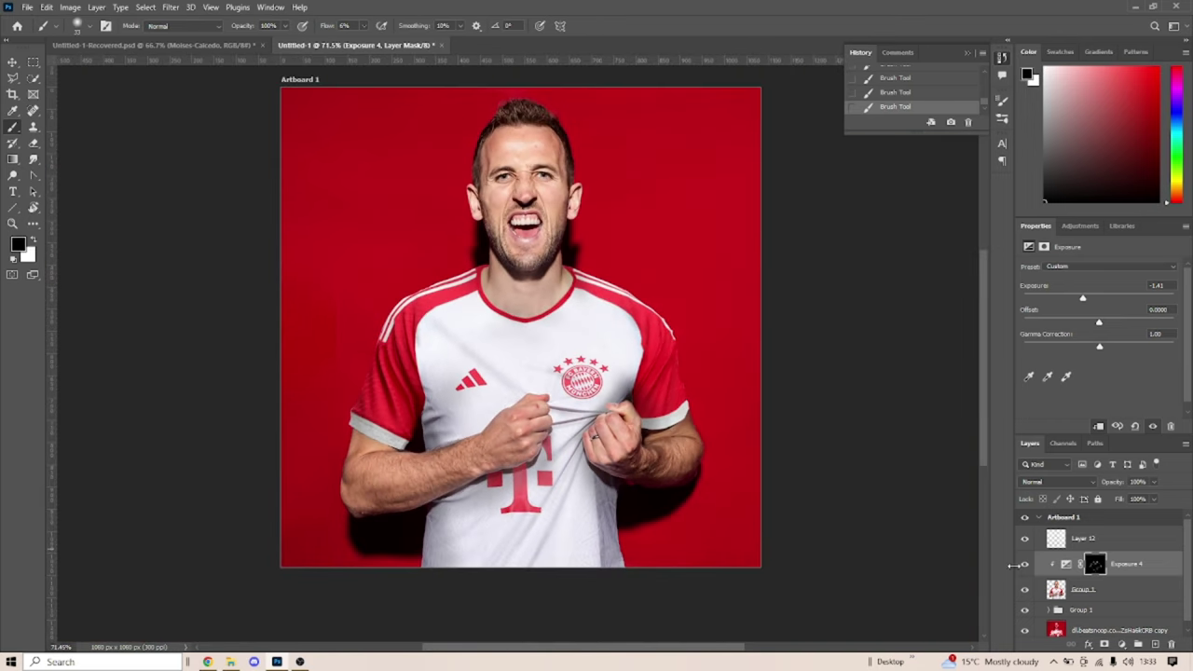
pyautogui.scroll(4, 730, 330)
pyautogui.scroll(3, 730, 330)
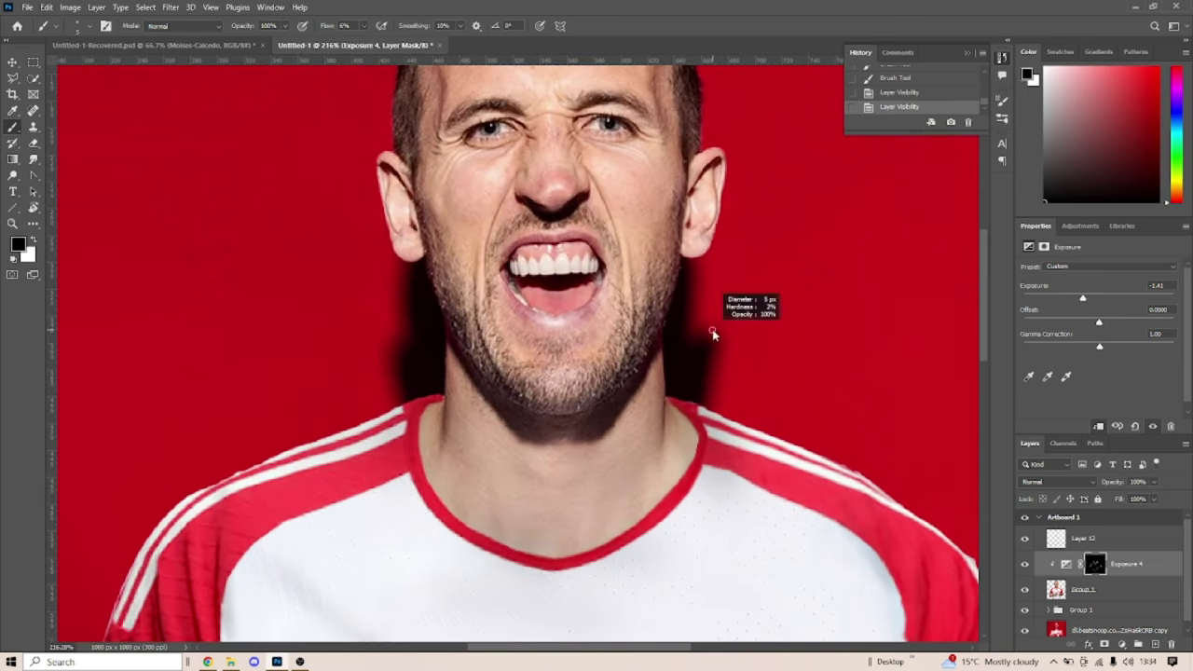
pyautogui.click(614, 224)
pyautogui.scroll(2, 584, 201)
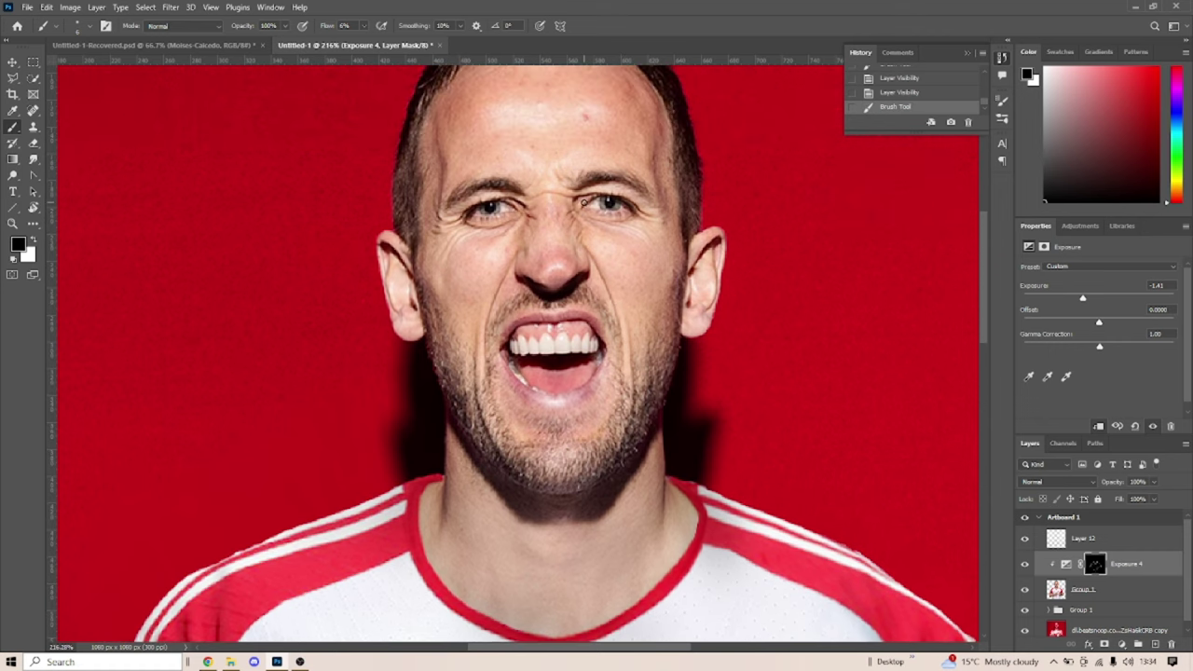
pyautogui.click(1026, 564)
pyautogui.scroll(-3, 646, 428)
pyautogui.scroll(5, 646, 428)
pyautogui.press('x')
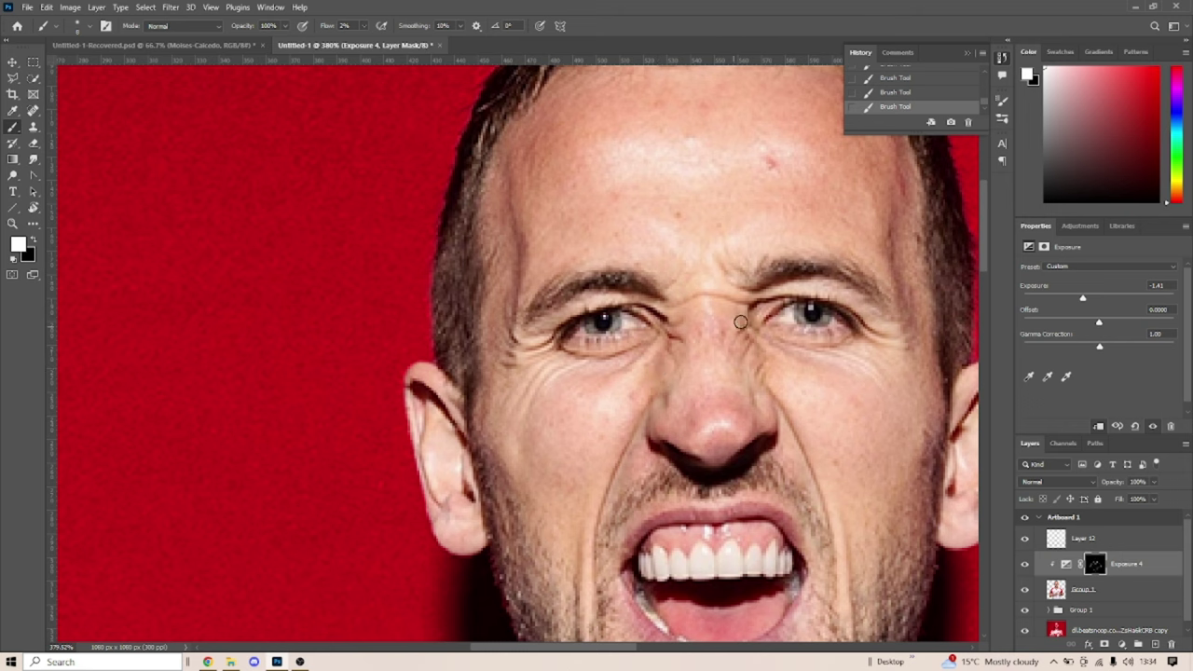
pyautogui.scroll(-4, 740, 321)
# Add a clipped Curves layer with a raised curve point, invert its mask, and brighten the upper chest
pyautogui.click(1121, 645)
pyautogui.click(1119, 509)
pyautogui.click(1099, 426)
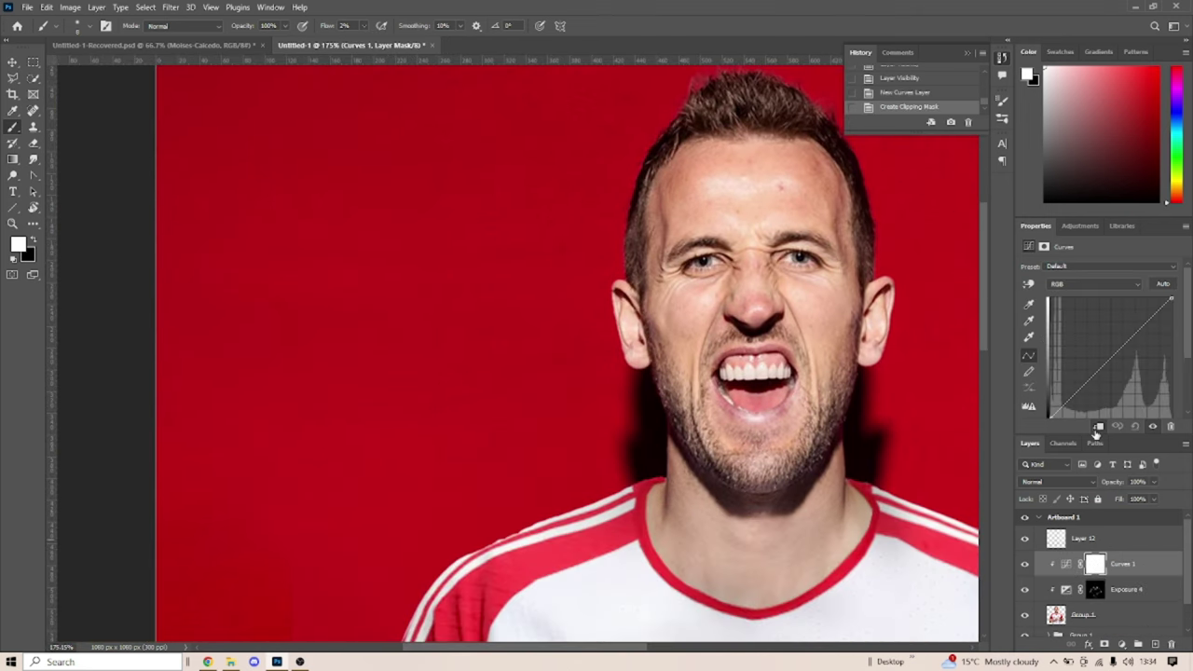
pyautogui.moveTo(1067, 399); pyautogui.dragTo(1067, 370)
pyautogui.hotkey('ctrl', 'i')
pyautogui.scroll(-3, 618, 476)
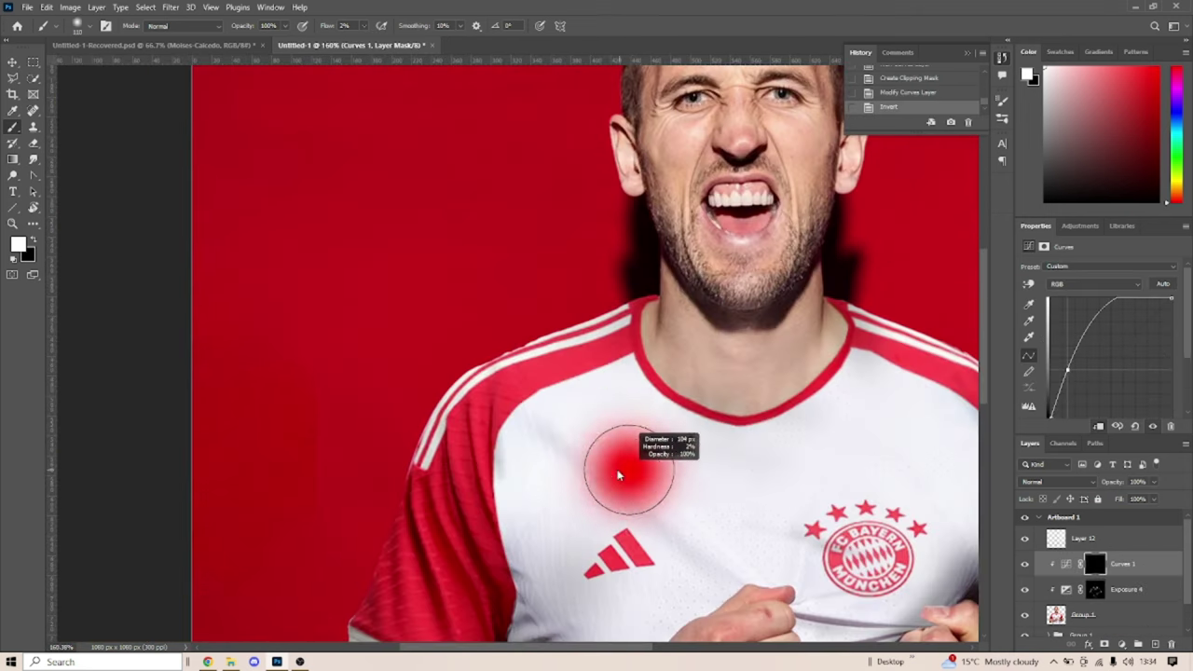
pyautogui.click(618, 475)
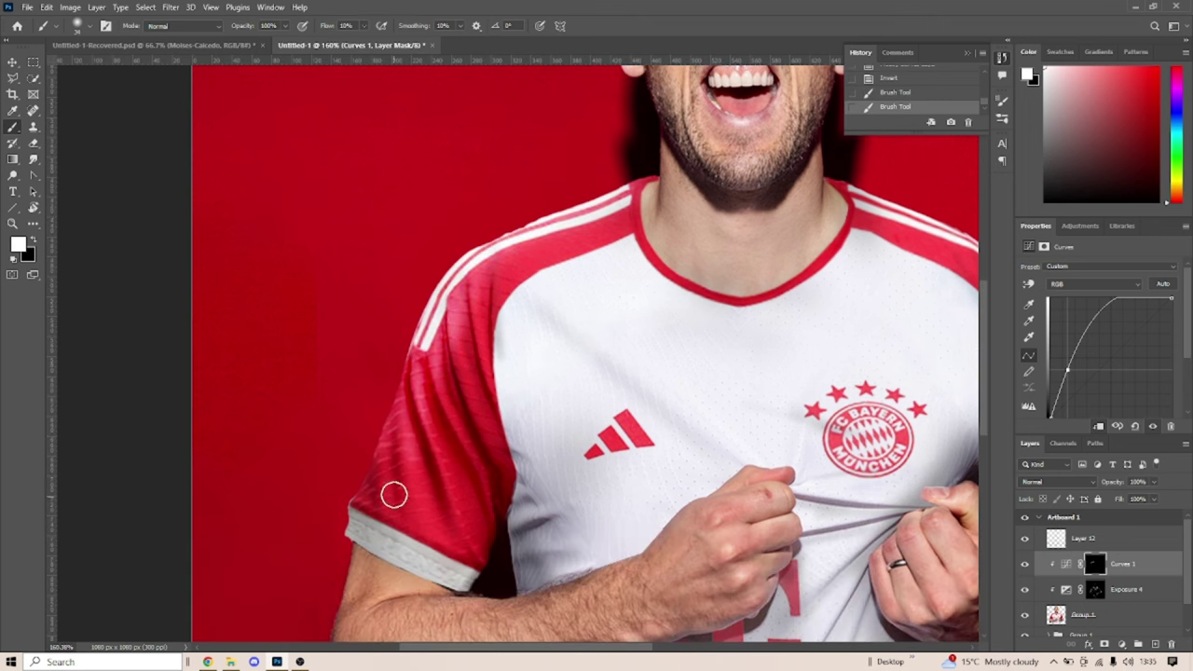